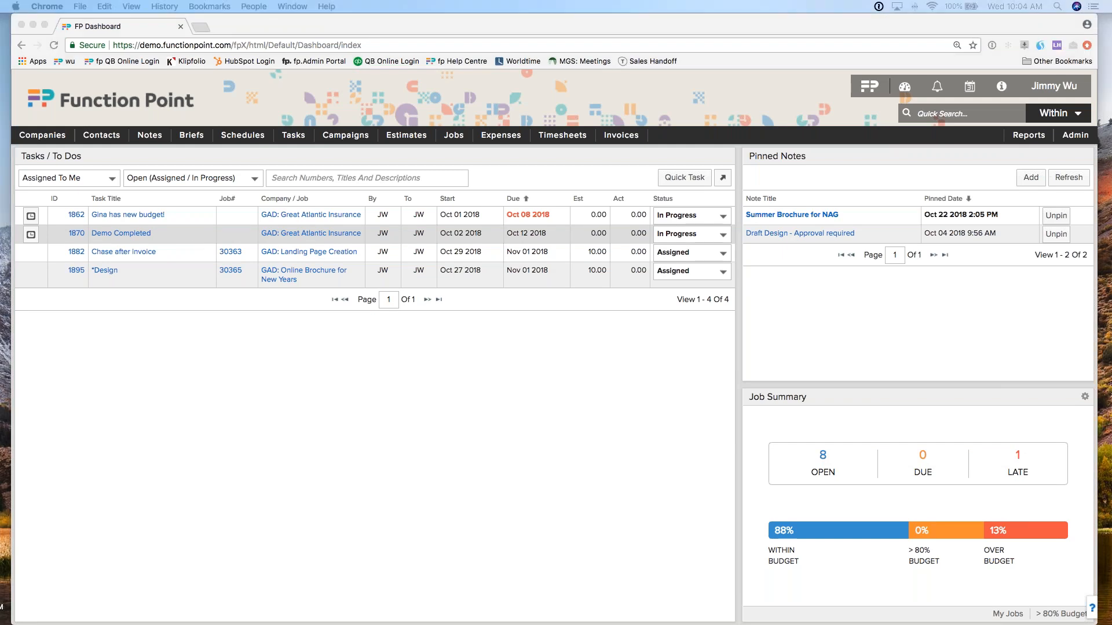
Mark the overdue new-budget task for Great Atlantic Insurance as Completed and submit the completion form without a comment
{"action": "left_click", "coordinate": [182, 217]}
{"action": "mouse_move", "coordinate": [106, 218]}
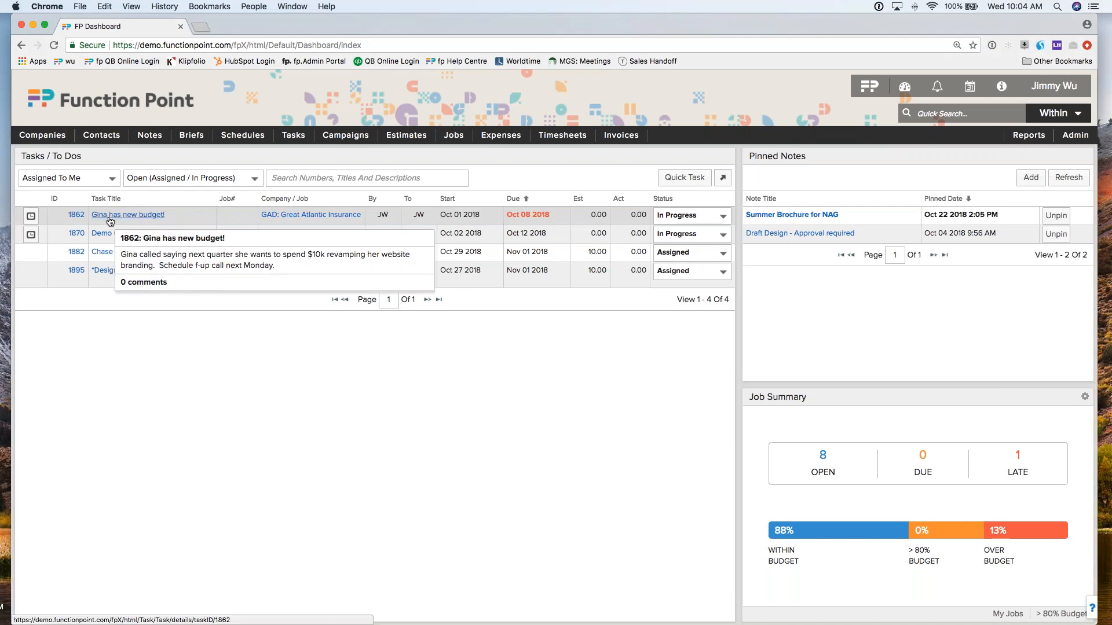
{"action": "mouse_move", "coordinate": [117, 253]}
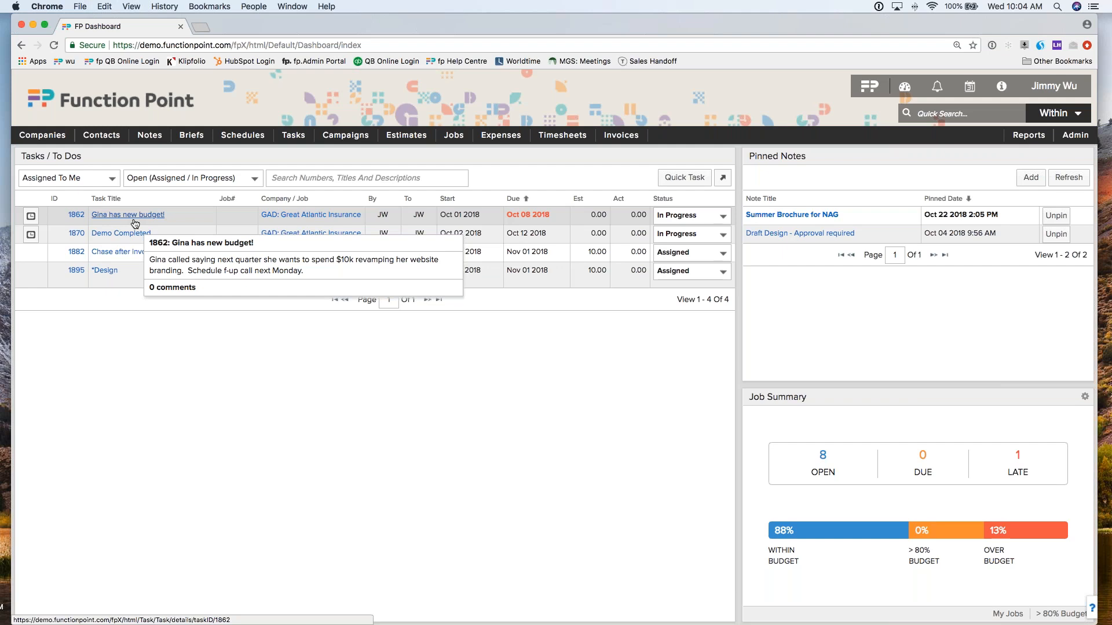
{"action": "mouse_move", "coordinate": [298, 219]}
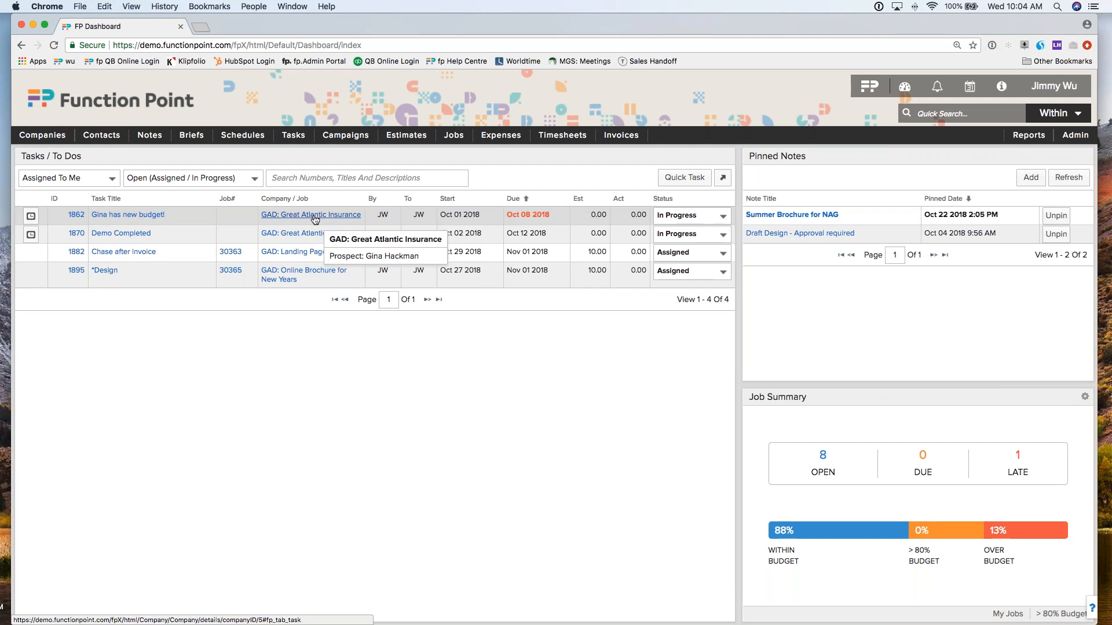
{"action": "mouse_move", "coordinate": [519, 214]}
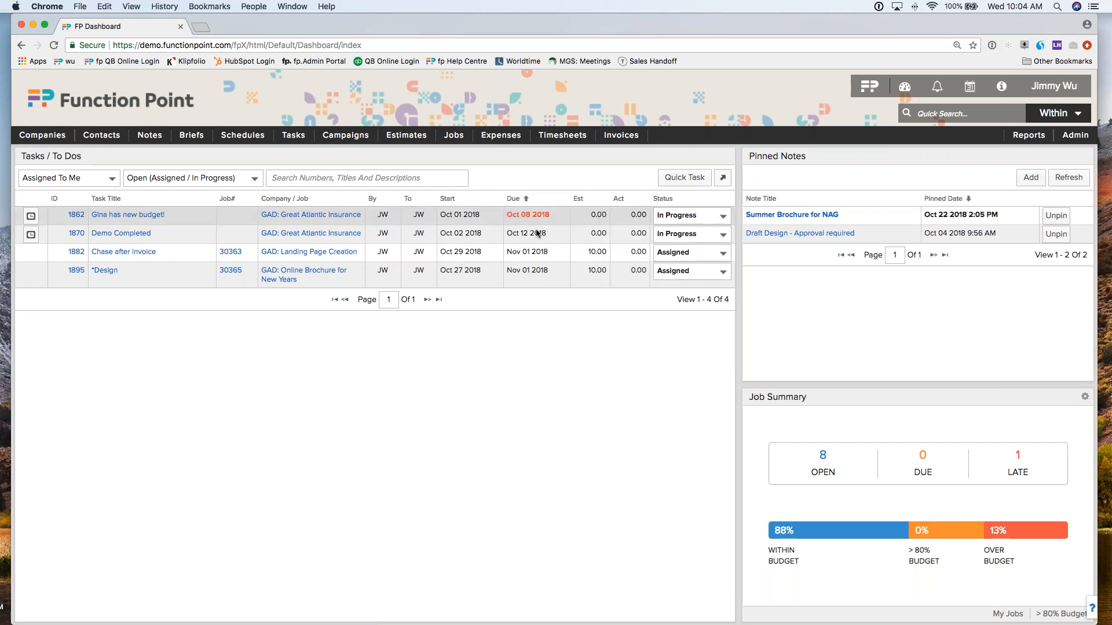
{"action": "mouse_move", "coordinate": [533, 252]}
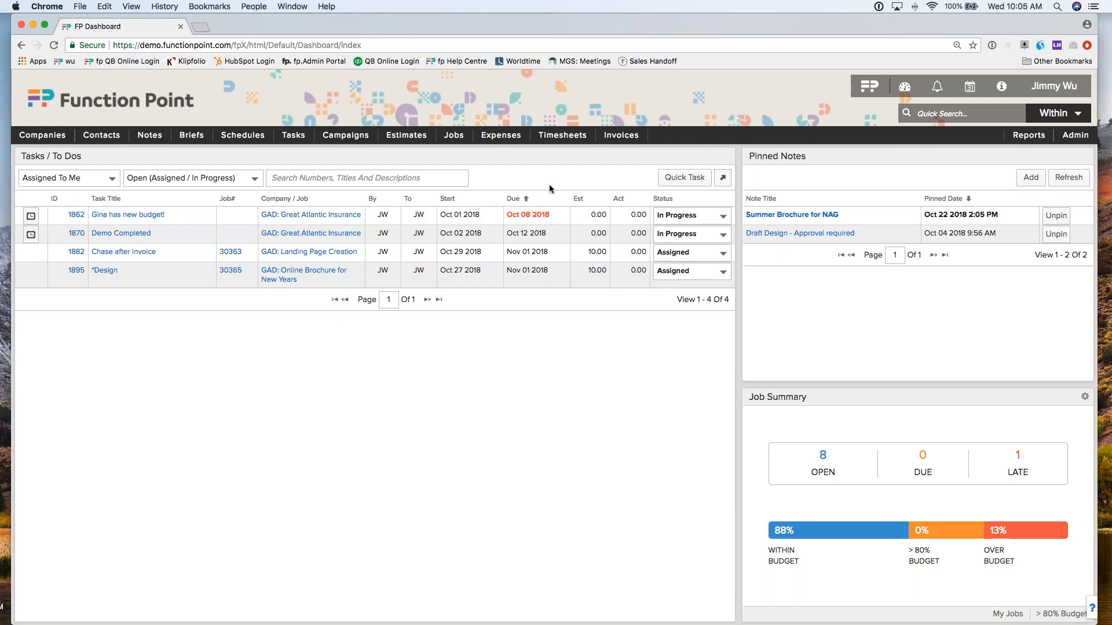
{"action": "left_click", "coordinate": [681, 215]}
{"action": "left_click", "coordinate": [688, 226]}
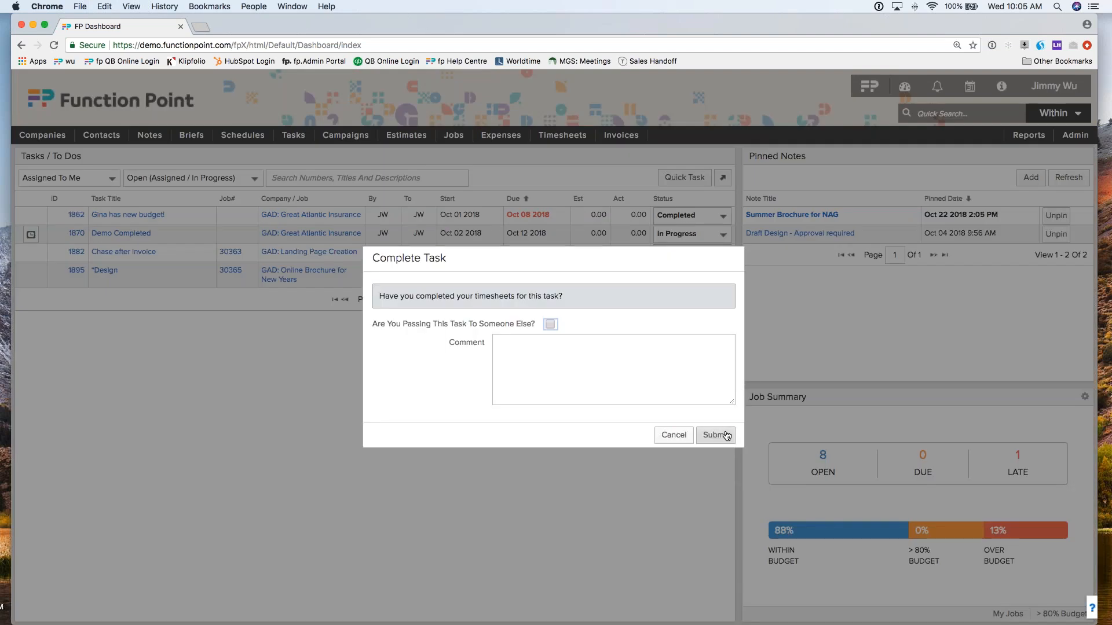
{"action": "left_click", "coordinate": [726, 436]}
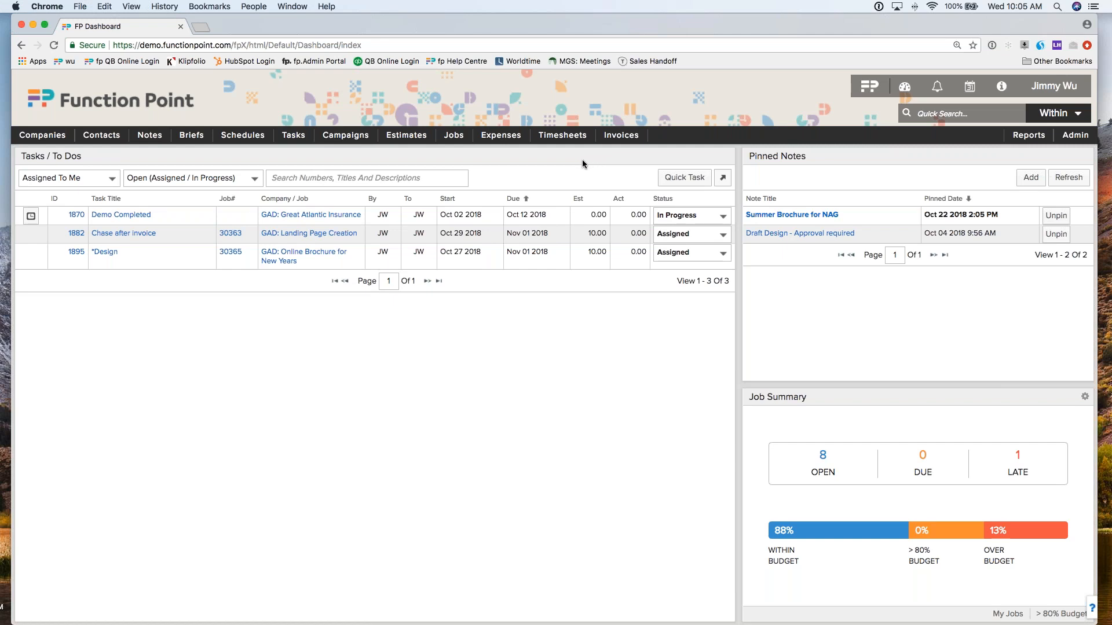
Set the status of the "Chase after invoice" task to In Progress
{"action": "left_click_drag", "start_coordinate": [20, 156], "coordinate": [74, 162]}
{"action": "left_click", "coordinate": [85, 157]}
{"action": "left_click", "coordinate": [689, 237]}
{"action": "left_click", "coordinate": [688, 244]}
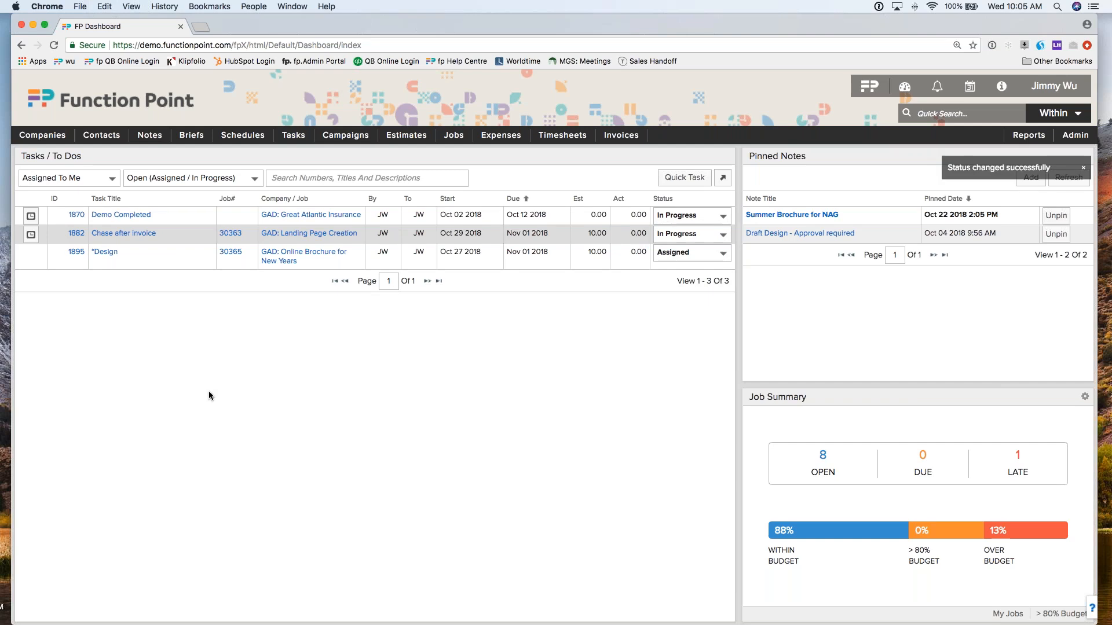
Examine the timesheet entry form of the "Chase after invoice" task and leave it without submitting
{"action": "left_click", "coordinate": [30, 235]}
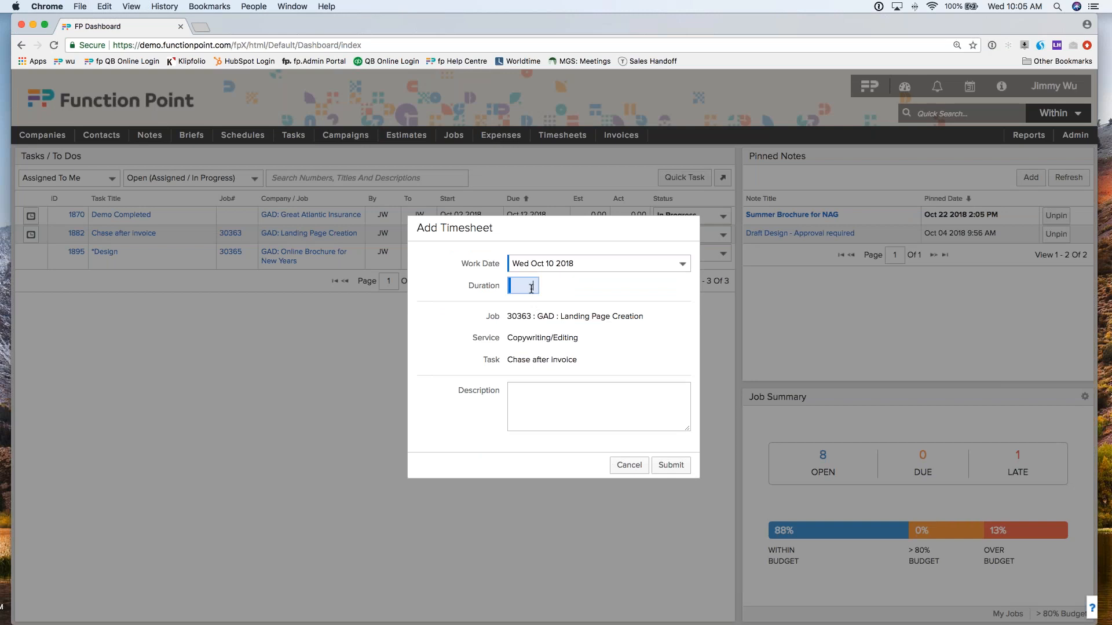
{"action": "left_click", "coordinate": [631, 308]}
{"action": "left_click", "coordinate": [625, 468]}
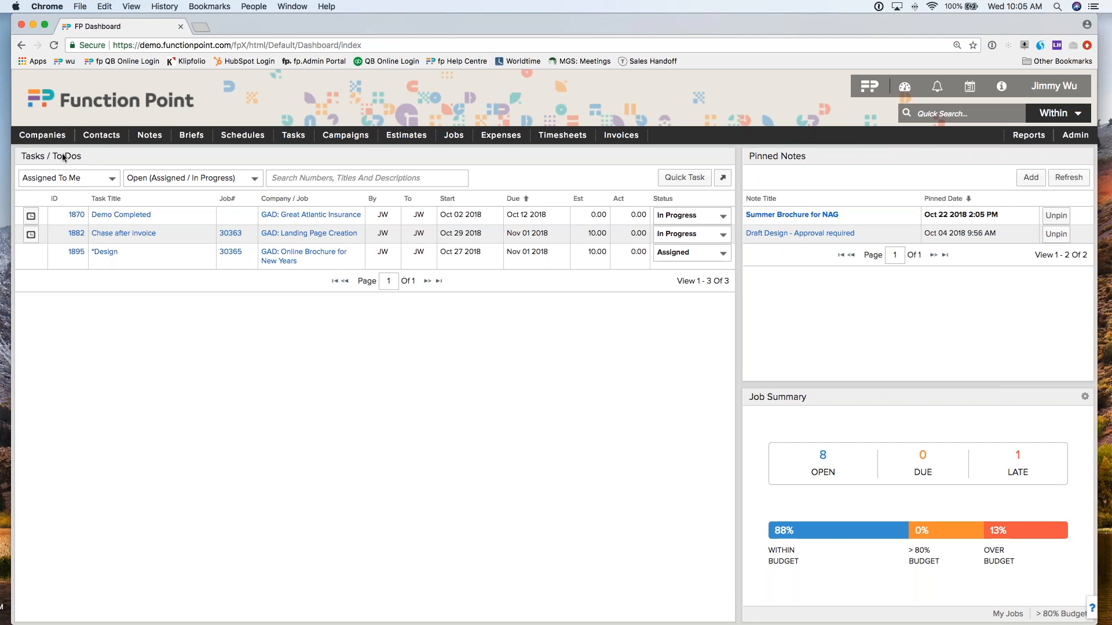
Open the company search form
{"action": "mouse_move", "coordinate": [47, 139]}
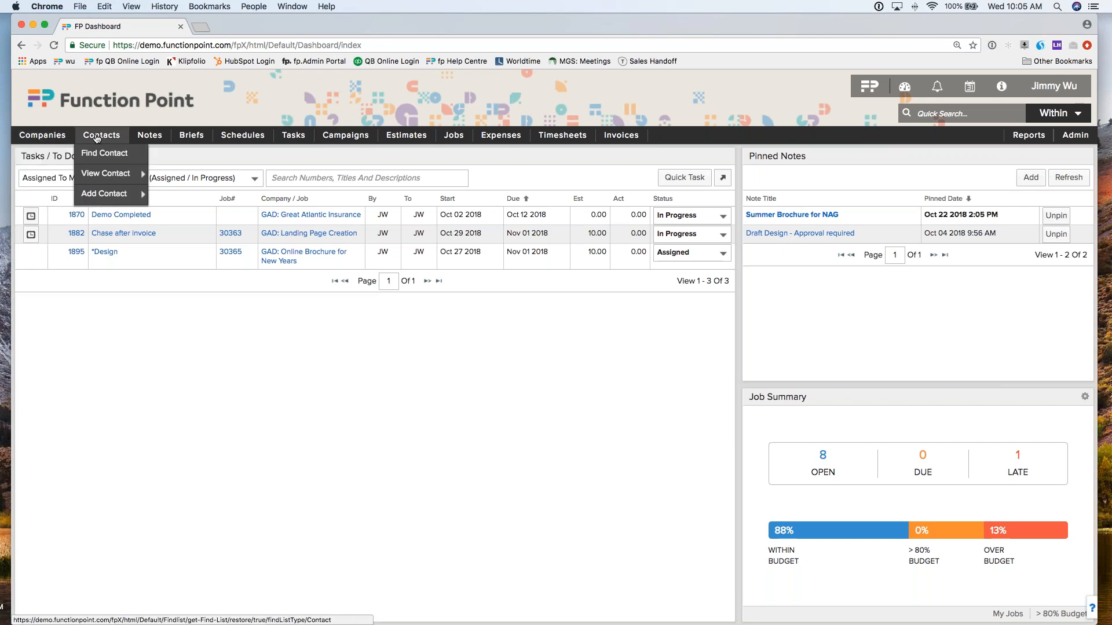
{"action": "mouse_move", "coordinate": [140, 137]}
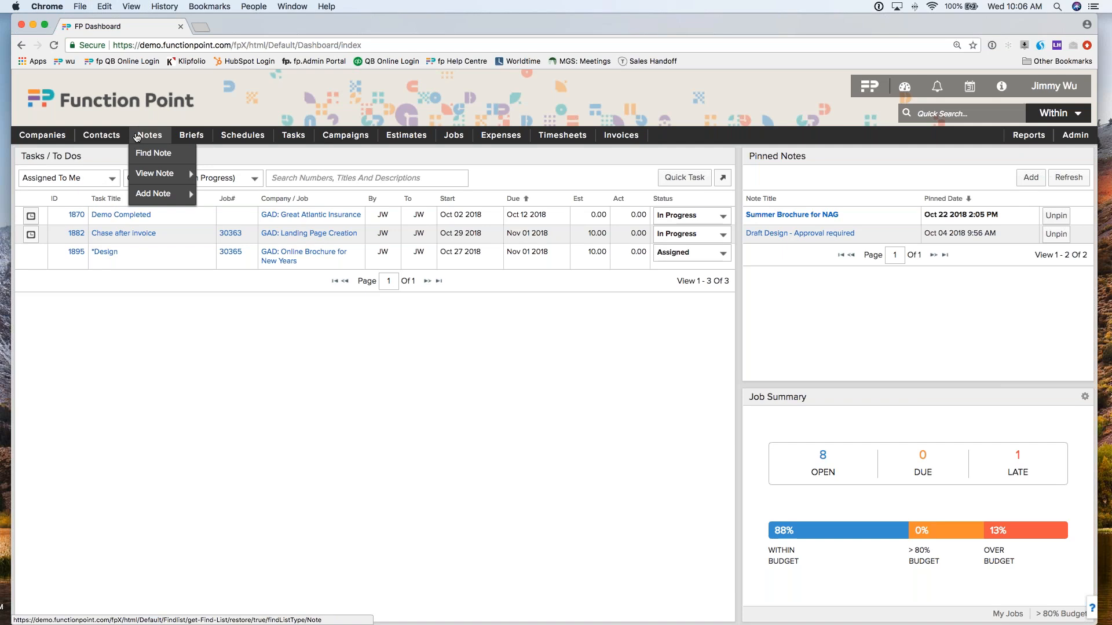
{"action": "mouse_move", "coordinate": [57, 176]}
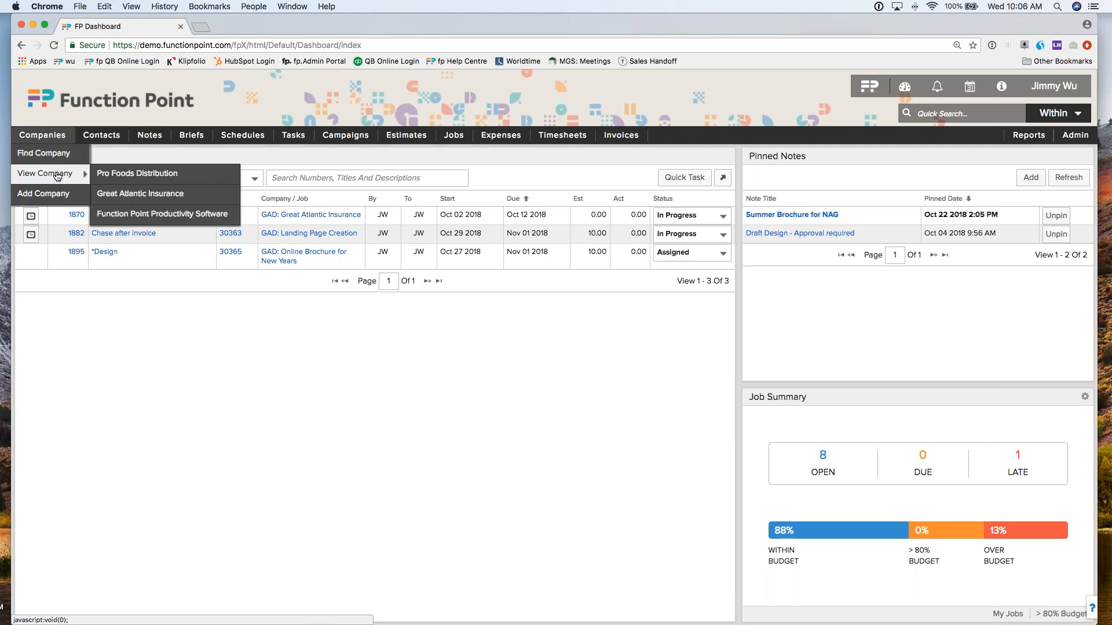
{"action": "left_click", "coordinate": [60, 153]}
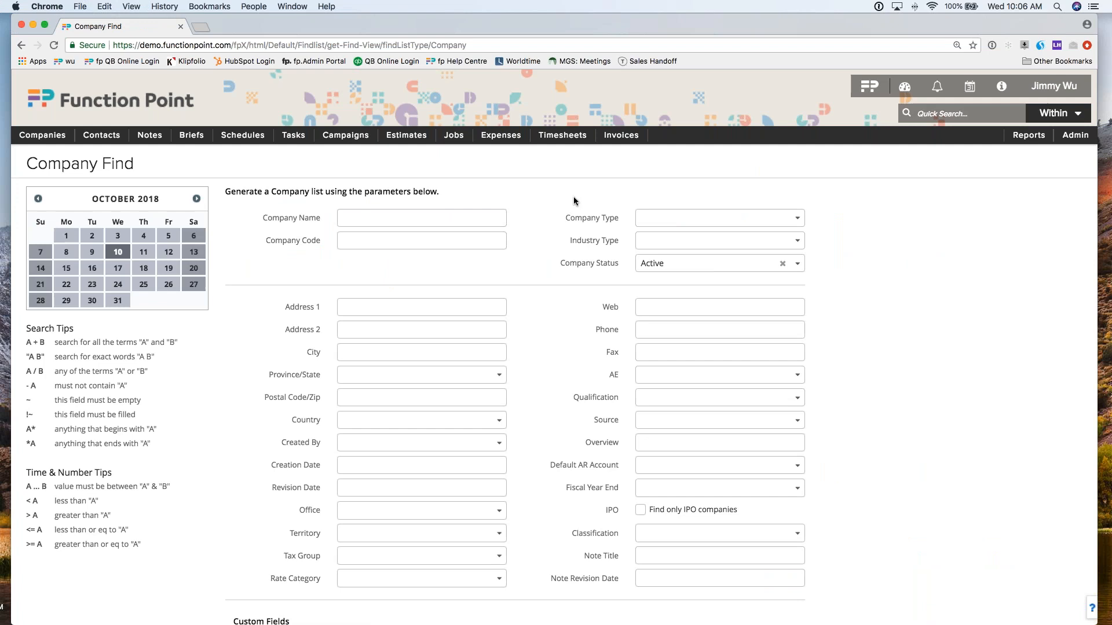
Search for active companies assigned to your own account executive name with the Prospect qualification
{"action": "left_click", "coordinate": [651, 374]}
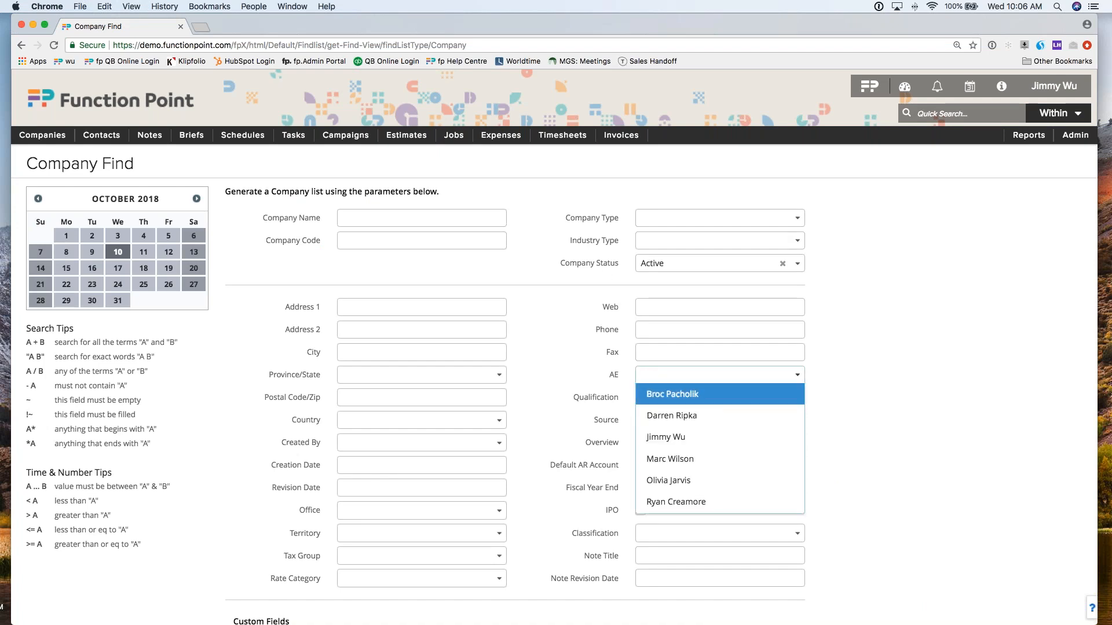
{"action": "left_click", "coordinate": [691, 438]}
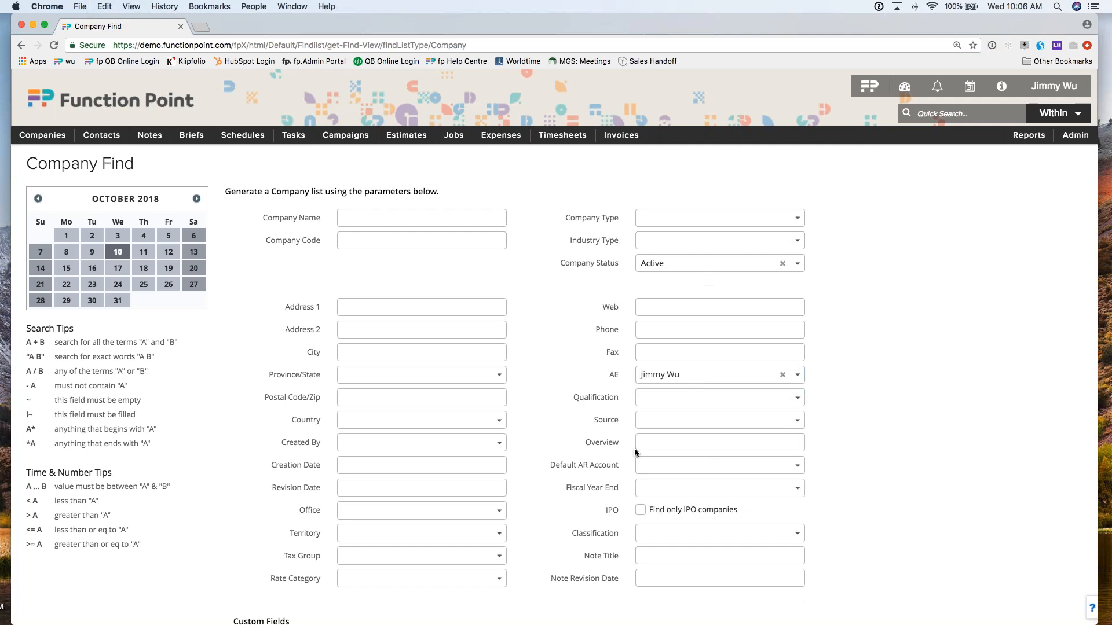
{"action": "left_click", "coordinate": [664, 396]}
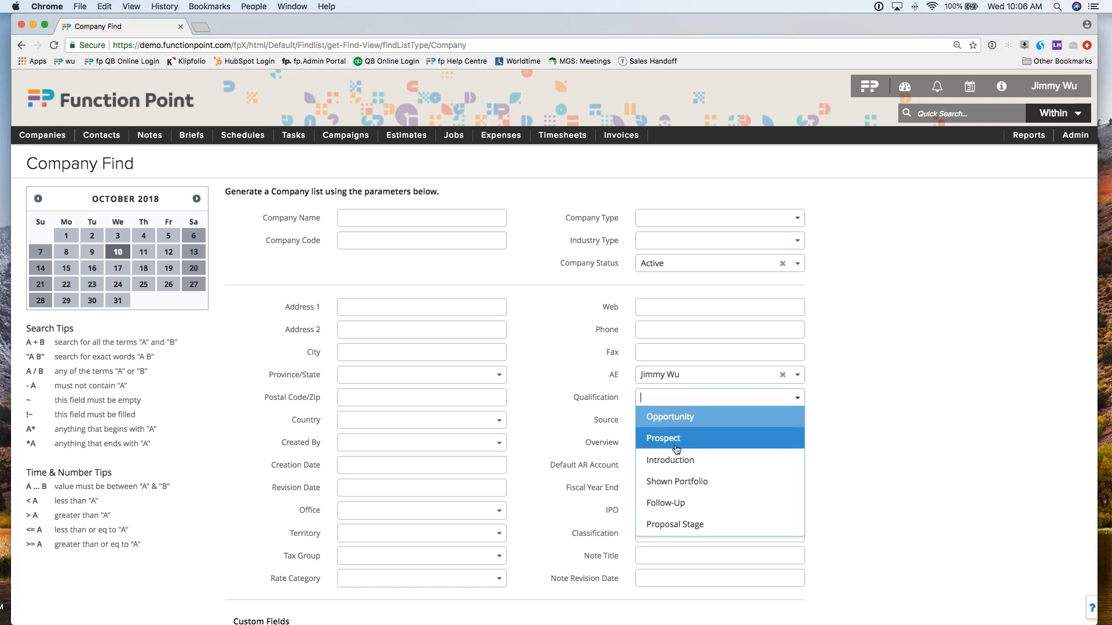
{"action": "left_click", "coordinate": [739, 440]}
{"action": "scroll", "coordinate": [822, 477], "scroll_direction": "down", "scroll_amount": 3}
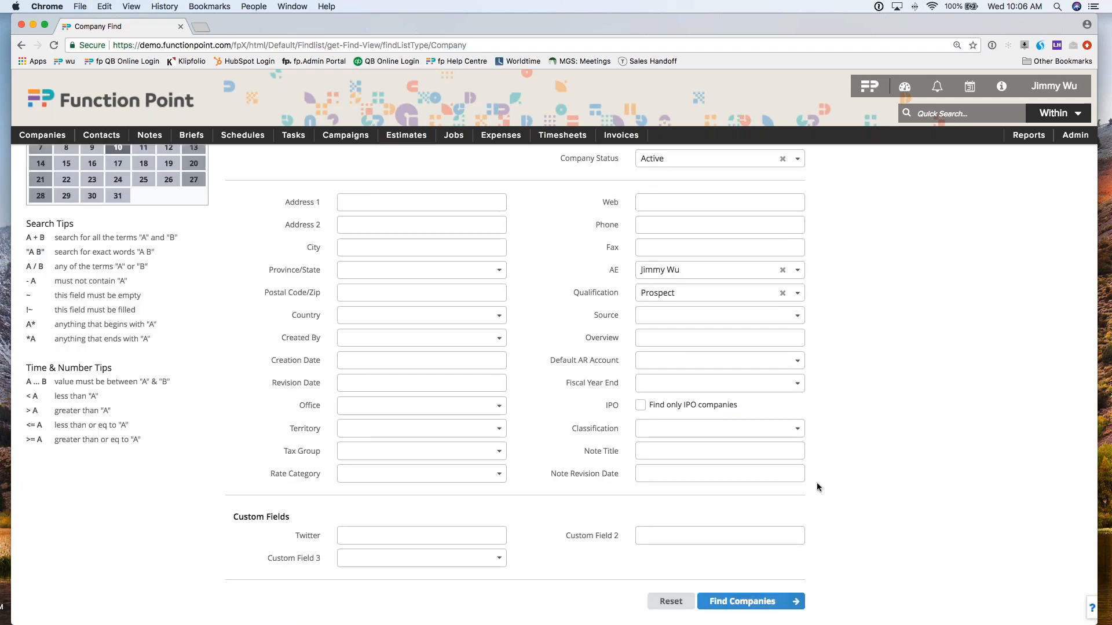
{"action": "left_click", "coordinate": [734, 601]}
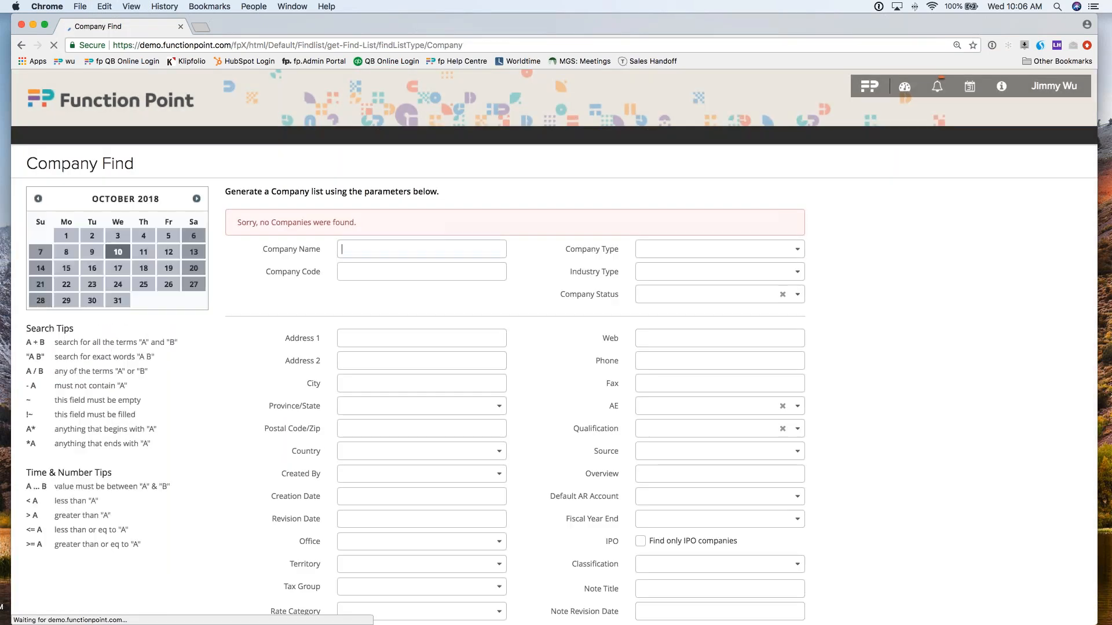
Rerun the Prospect company search without the account executive filter, and again without the company status filter
{"action": "left_click", "coordinate": [694, 406]}
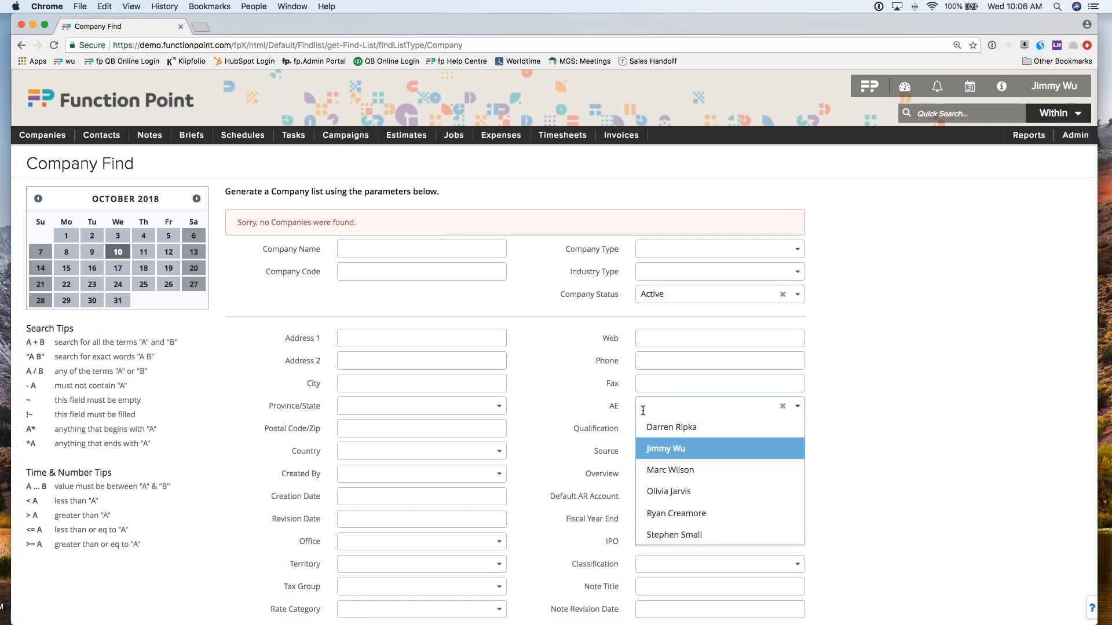
{"action": "left_click", "coordinate": [709, 440]}
{"action": "left_click", "coordinate": [747, 429]}
{"action": "left_click", "coordinate": [784, 407]}
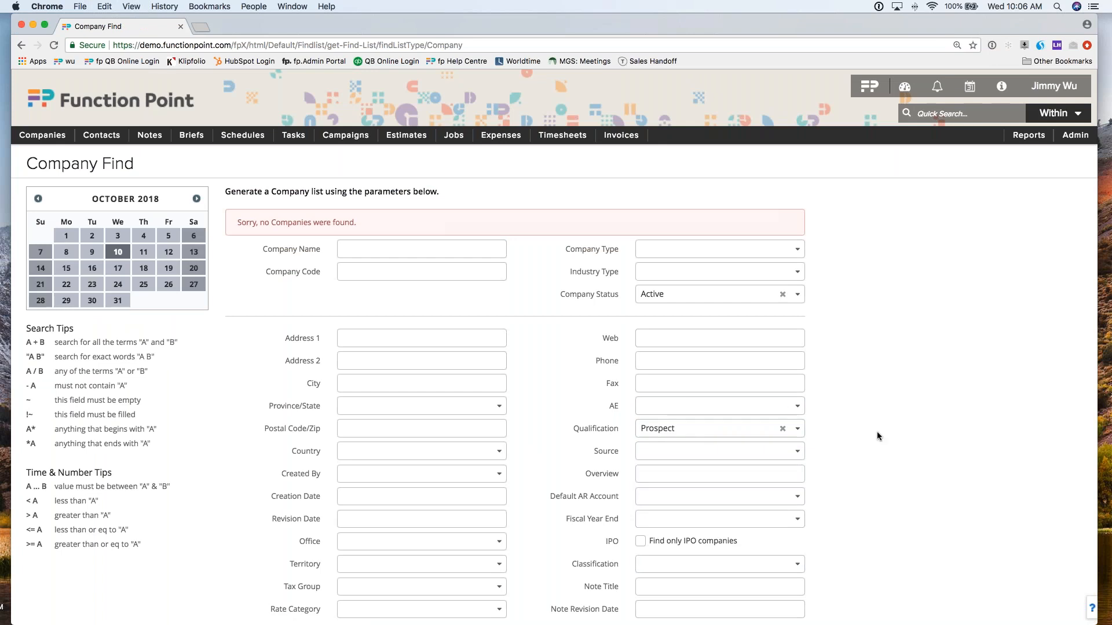
{"action": "scroll", "coordinate": [844, 444], "scroll_direction": "down", "scroll_amount": 5}
{"action": "left_click", "coordinate": [753, 601]}
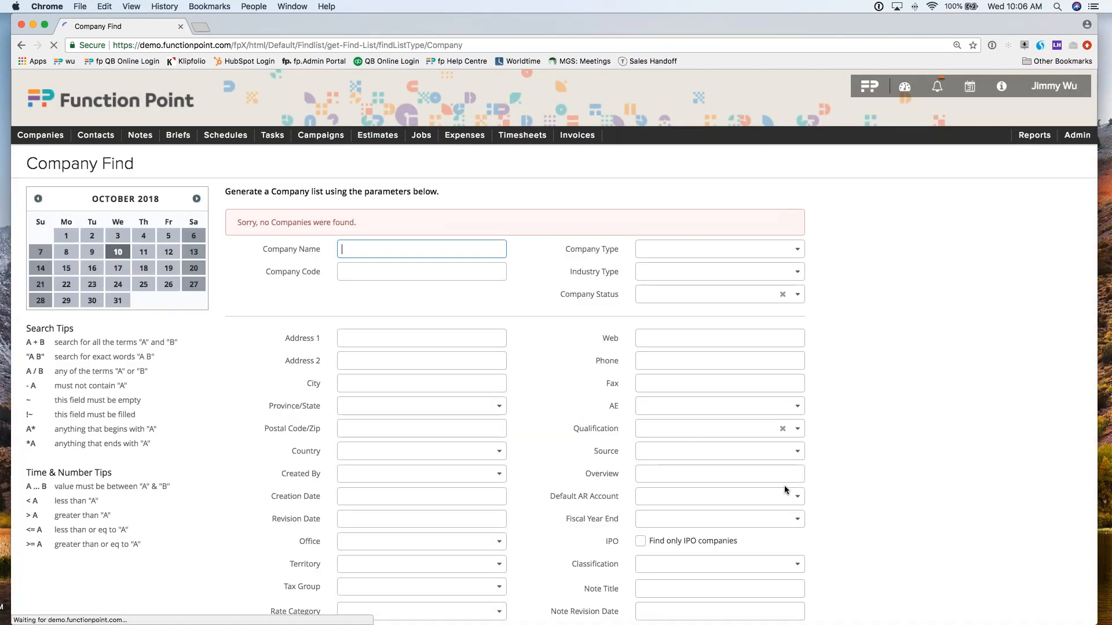
{"action": "scroll", "coordinate": [840, 530], "scroll_direction": "down", "scroll_amount": 3}
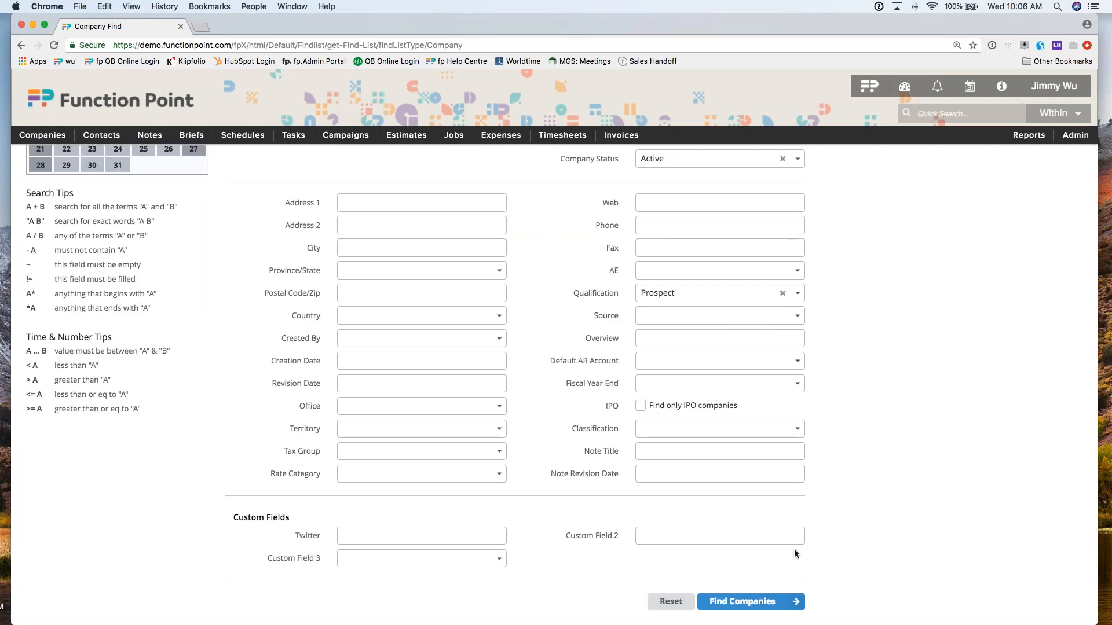
{"action": "left_click", "coordinate": [747, 601]}
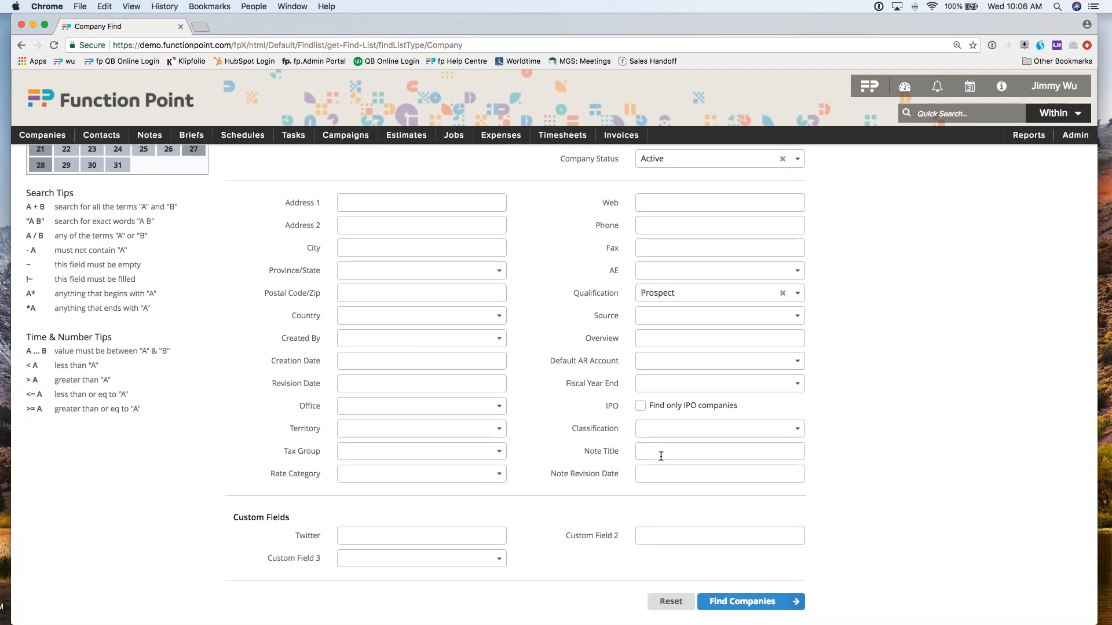
{"action": "left_click", "coordinate": [783, 159]}
{"action": "left_click", "coordinate": [705, 608]}
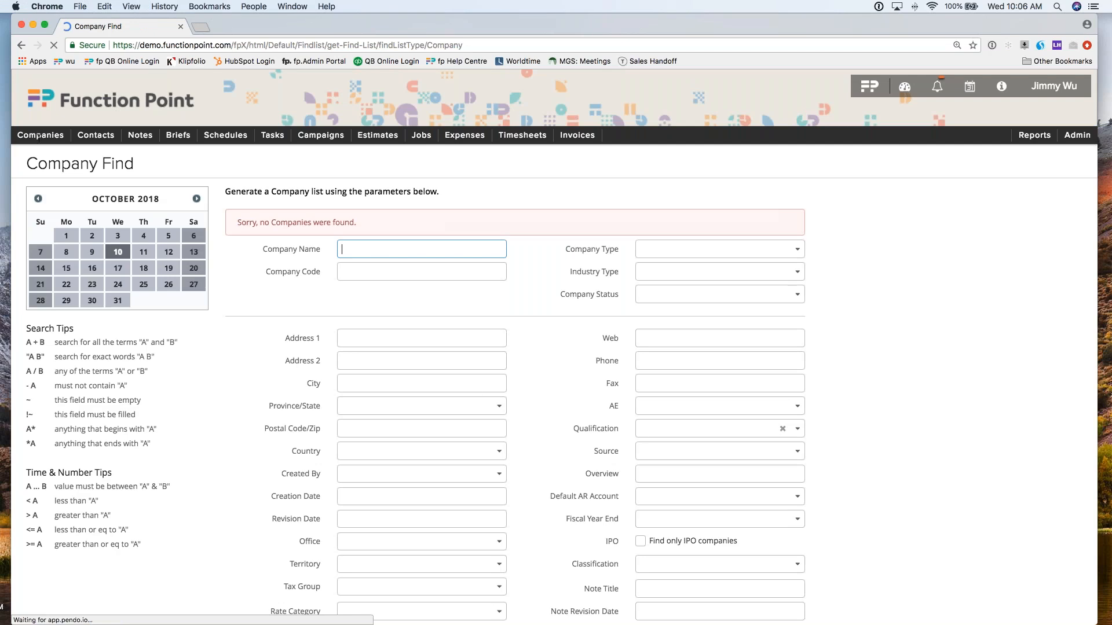
Reset all criteria of the company search and list the companies without any filter
{"action": "left_click", "coordinate": [40, 151]}
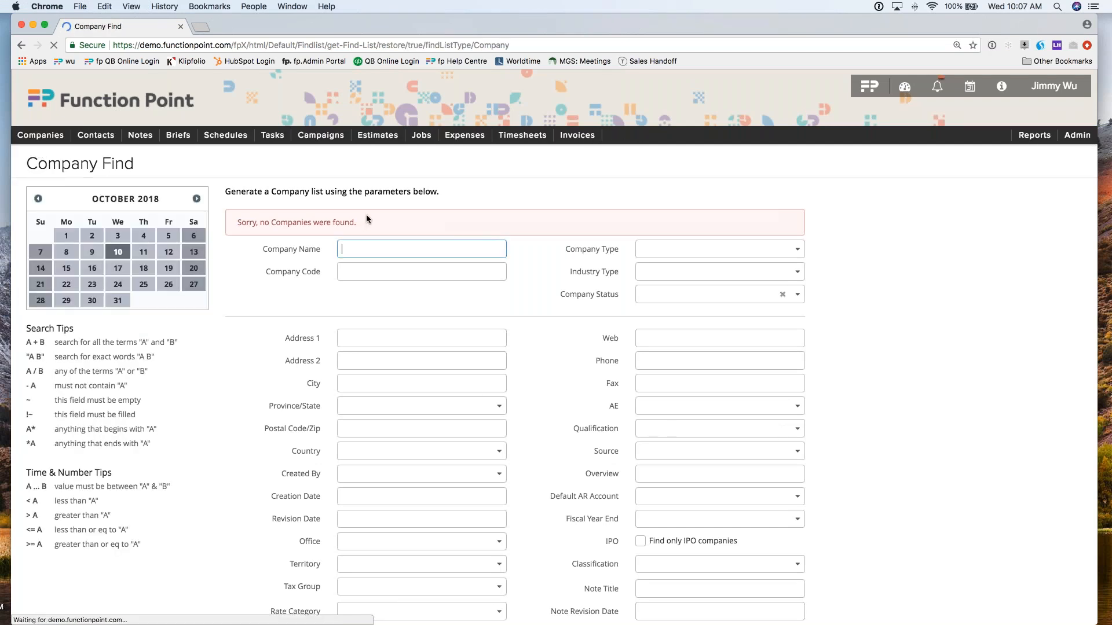
{"action": "scroll", "coordinate": [334, 203], "scroll_direction": "down", "scroll_amount": 3}
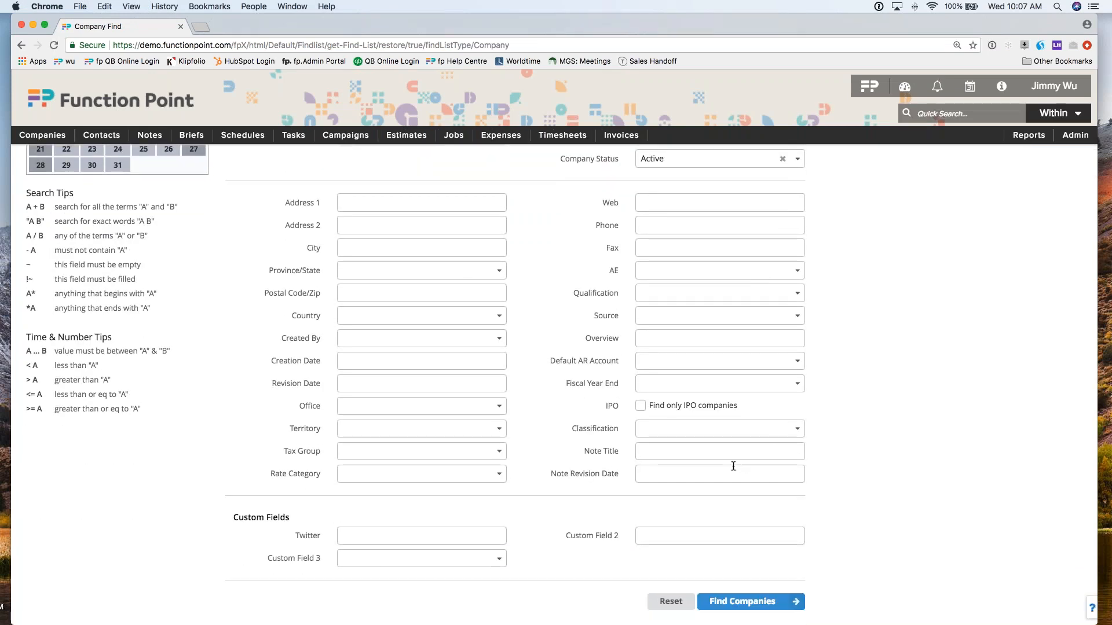
{"action": "scroll", "coordinate": [731, 463], "scroll_direction": "up", "scroll_amount": 1}
{"action": "left_click", "coordinate": [691, 338]}
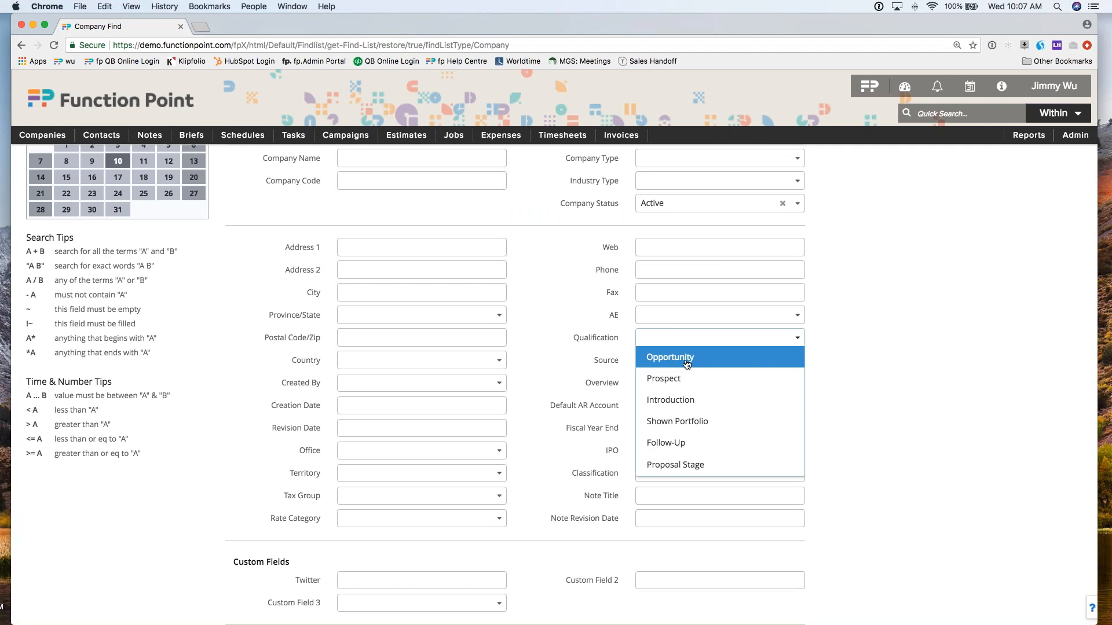
{"action": "scroll", "coordinate": [692, 368], "scroll_direction": "up", "scroll_amount": 2}
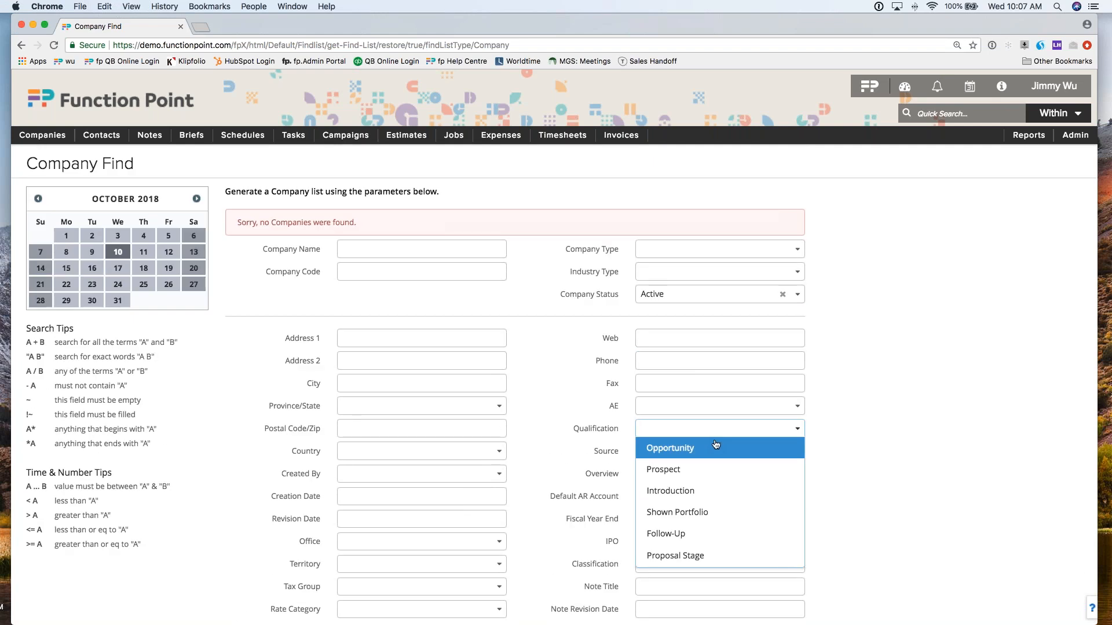
{"action": "left_click", "coordinate": [546, 435]}
{"action": "scroll", "coordinate": [580, 446], "scroll_direction": "down", "scroll_amount": 1}
{"action": "scroll", "coordinate": [591, 452], "scroll_direction": "down", "scroll_amount": 3}
{"action": "left_click", "coordinate": [671, 602]}
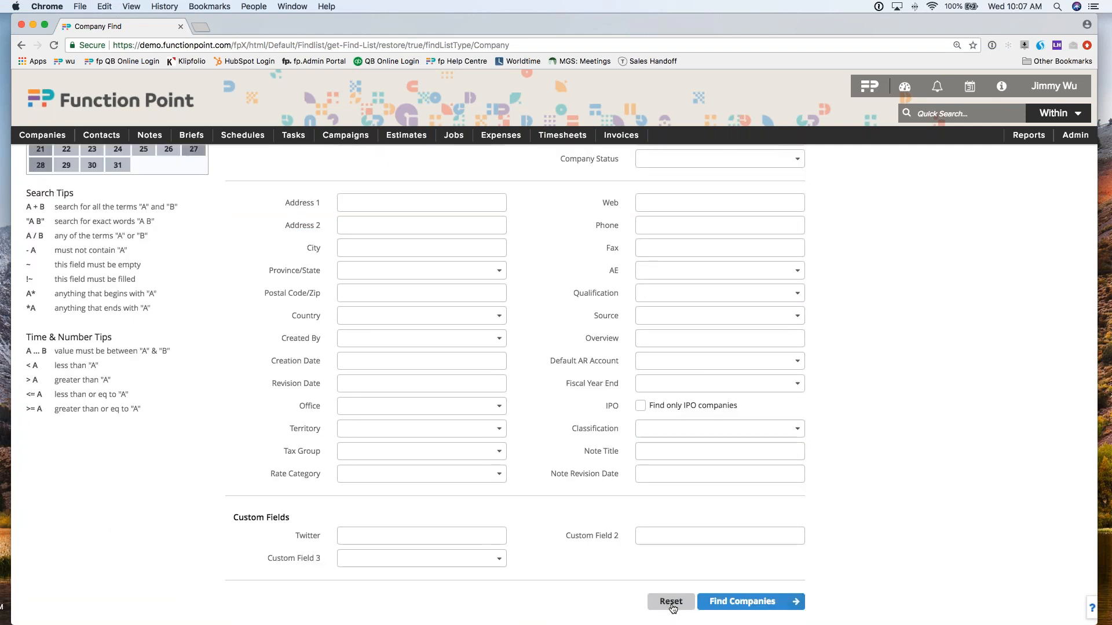
{"action": "left_click", "coordinate": [750, 603]}
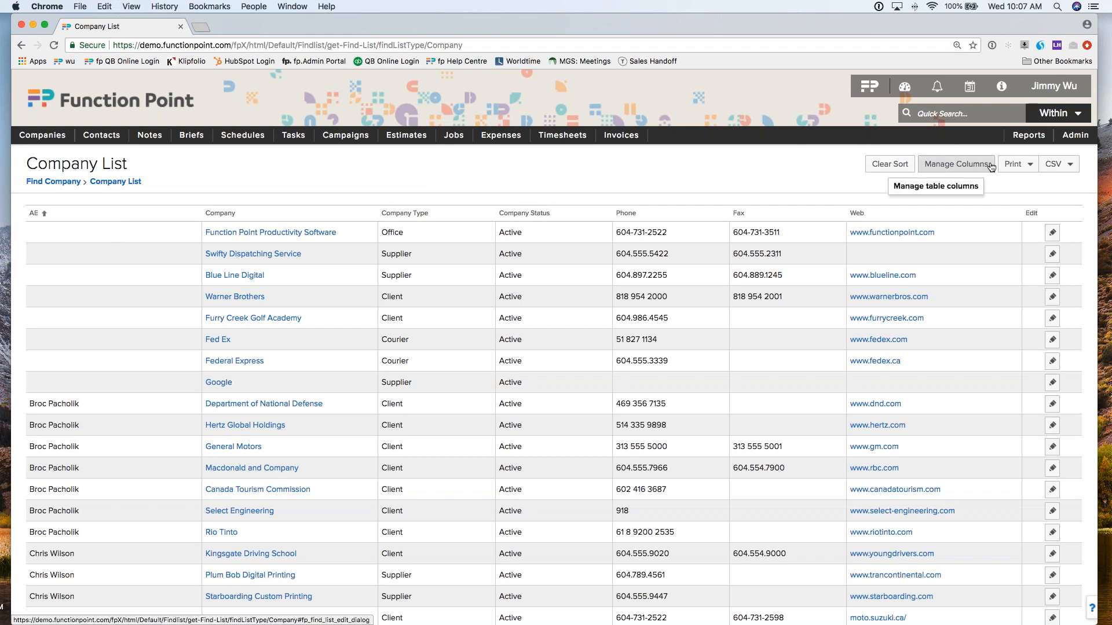
Add the Qualification column to the company list, place it between AE and Company, and save the column setup
{"action": "left_click", "coordinate": [957, 164]}
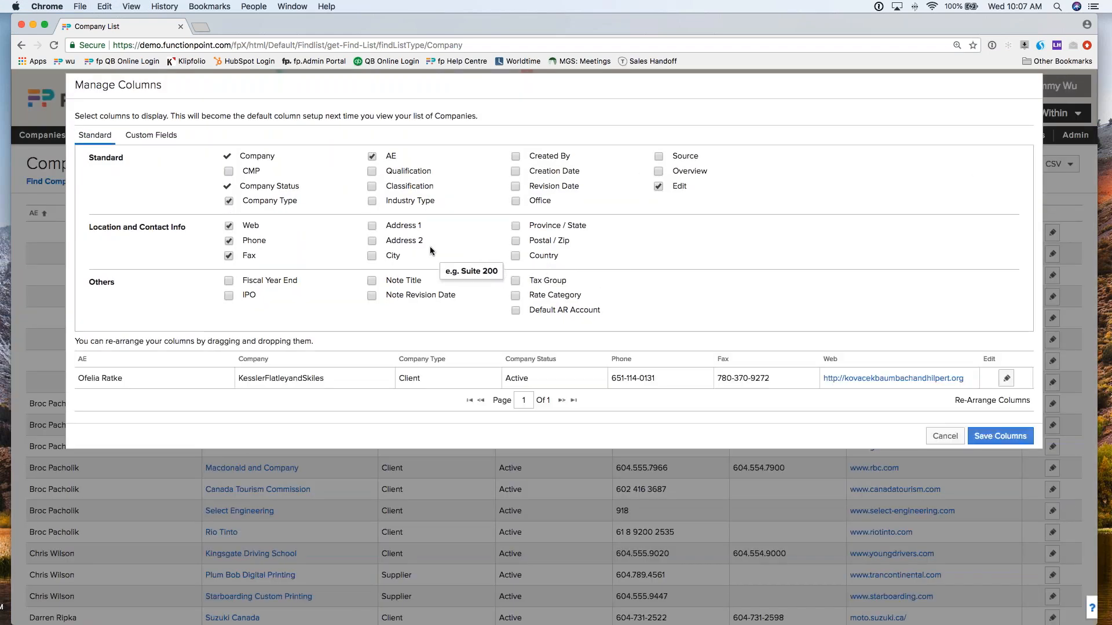
{"action": "left_click", "coordinate": [372, 172]}
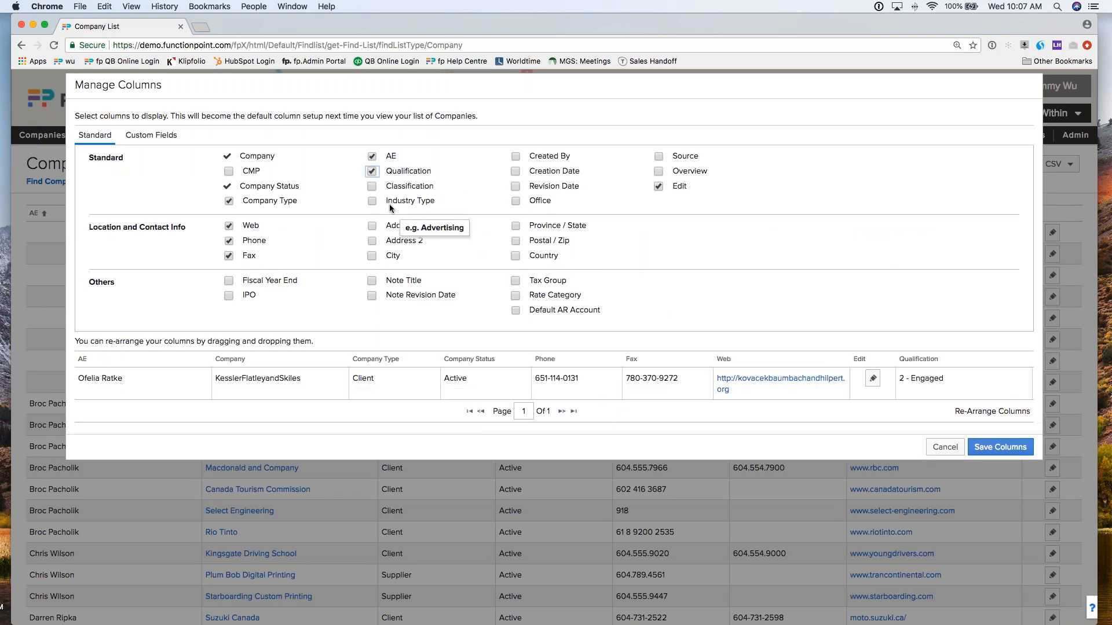
{"action": "left_click_drag", "start_coordinate": [933, 367], "coordinate": [263, 365]}
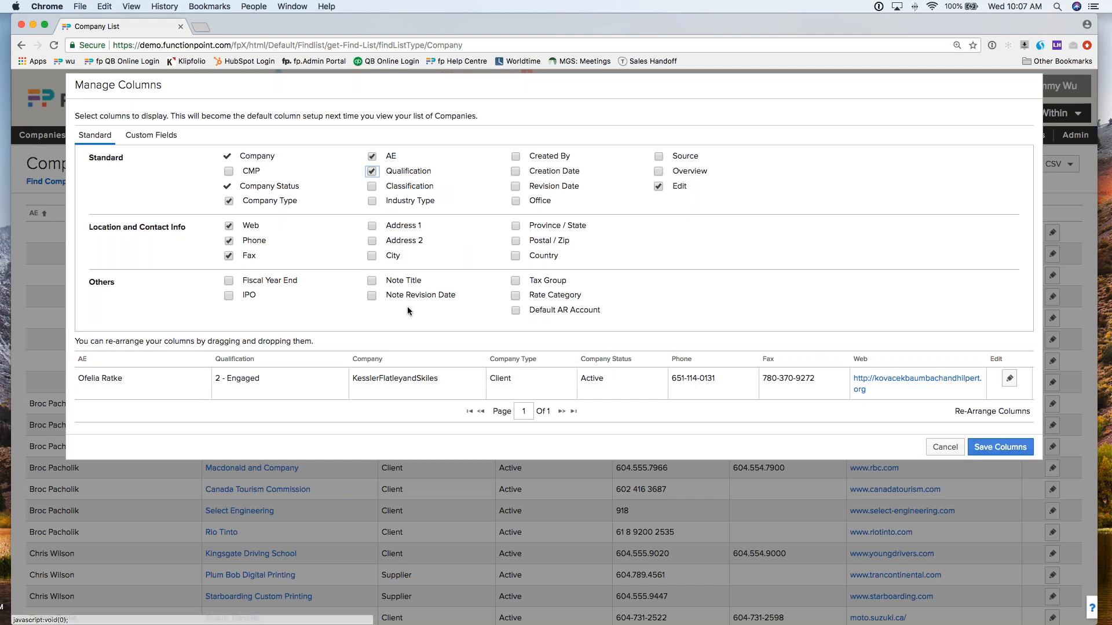
{"action": "left_click", "coordinate": [1001, 447]}
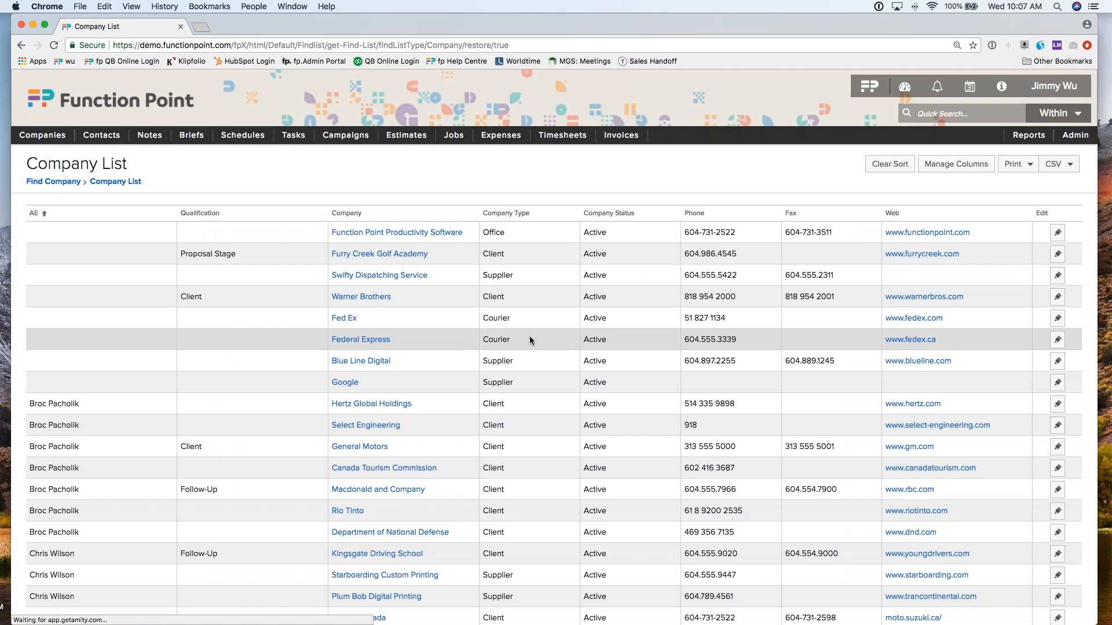
Clear the company list's existing sorting and sort the companies by Qualification in descending order
{"action": "left_click", "coordinate": [204, 214]}
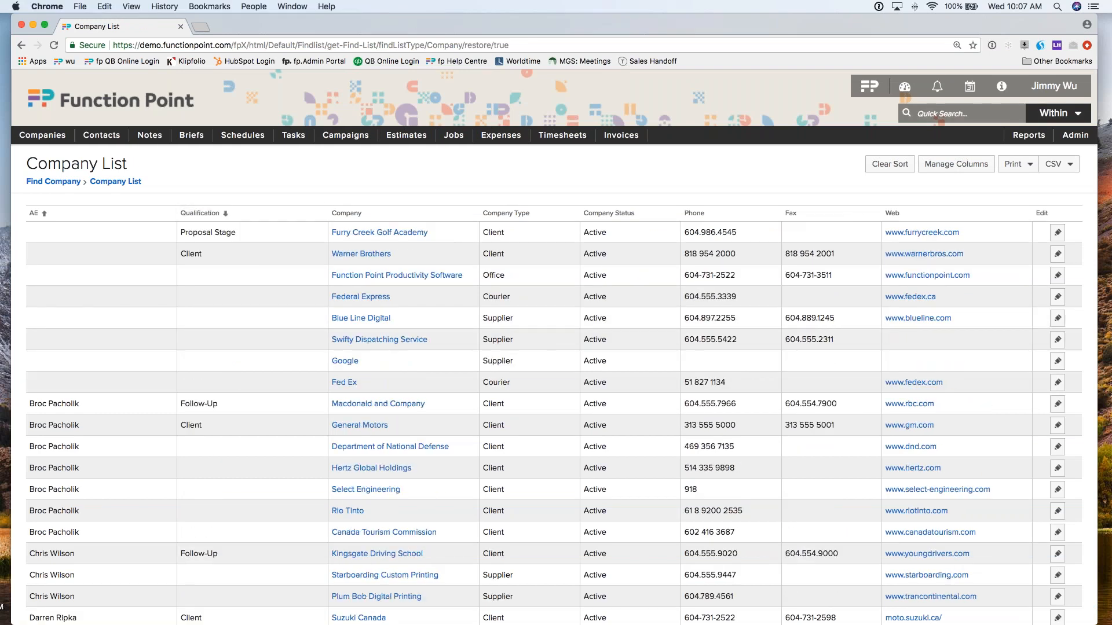
{"action": "left_click", "coordinate": [835, 171]}
{"action": "left_click", "coordinate": [234, 213]}
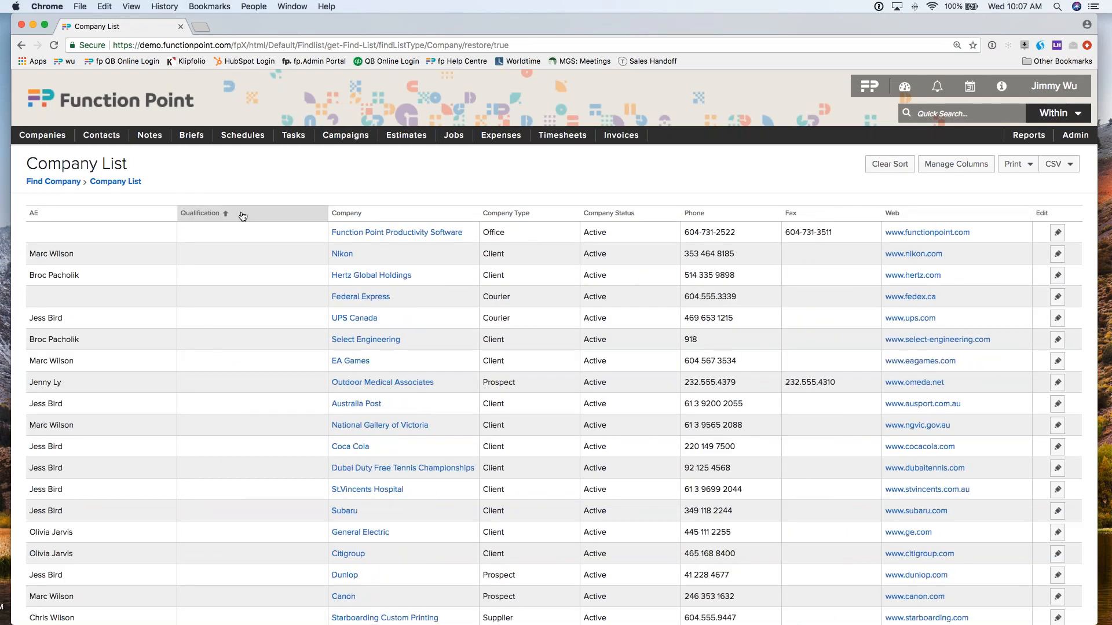
{"action": "left_click", "coordinate": [234, 213]}
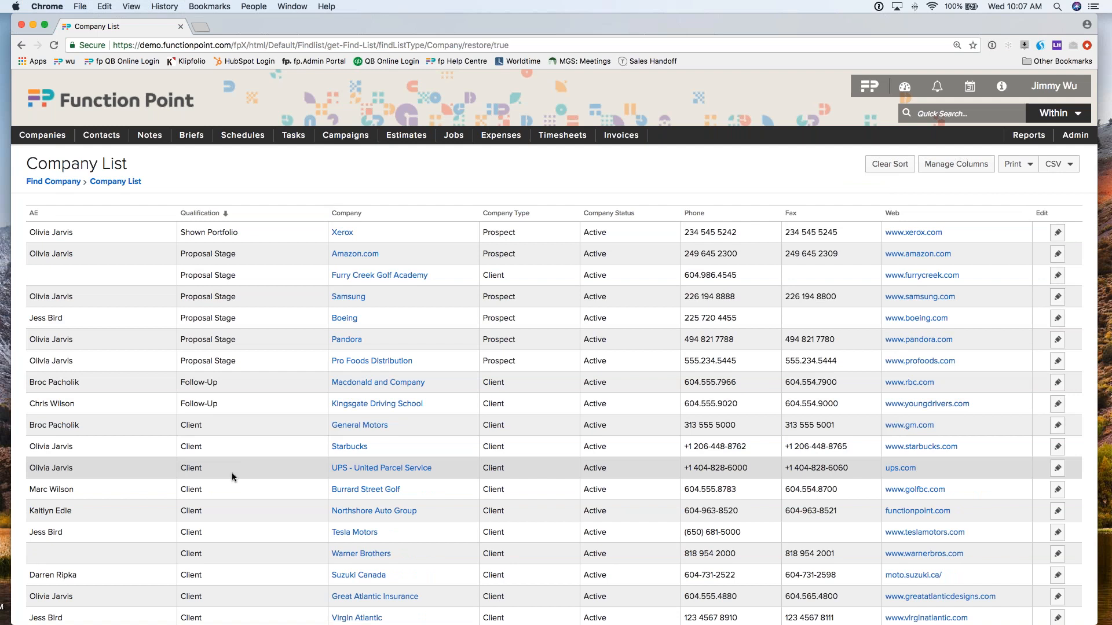
{"action": "scroll", "coordinate": [178, 180], "scroll_direction": "down", "scroll_amount": 1}
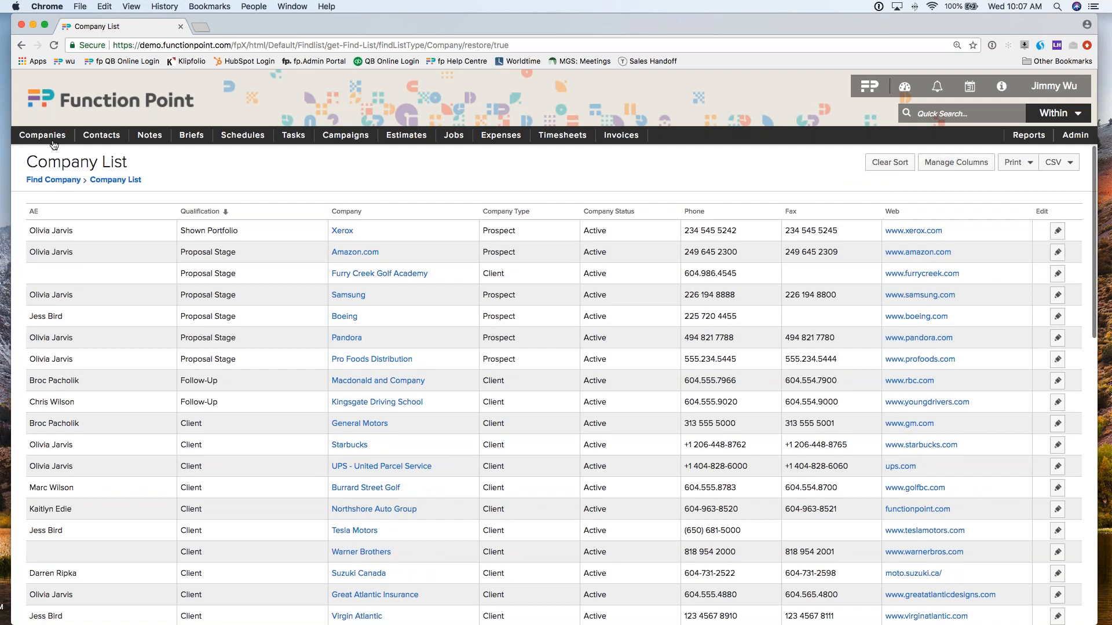
Open the company record of Pro Foods Distribution
{"action": "mouse_move", "coordinate": [53, 144]}
{"action": "mouse_move", "coordinate": [46, 172]}
{"action": "left_click", "coordinate": [158, 173]}
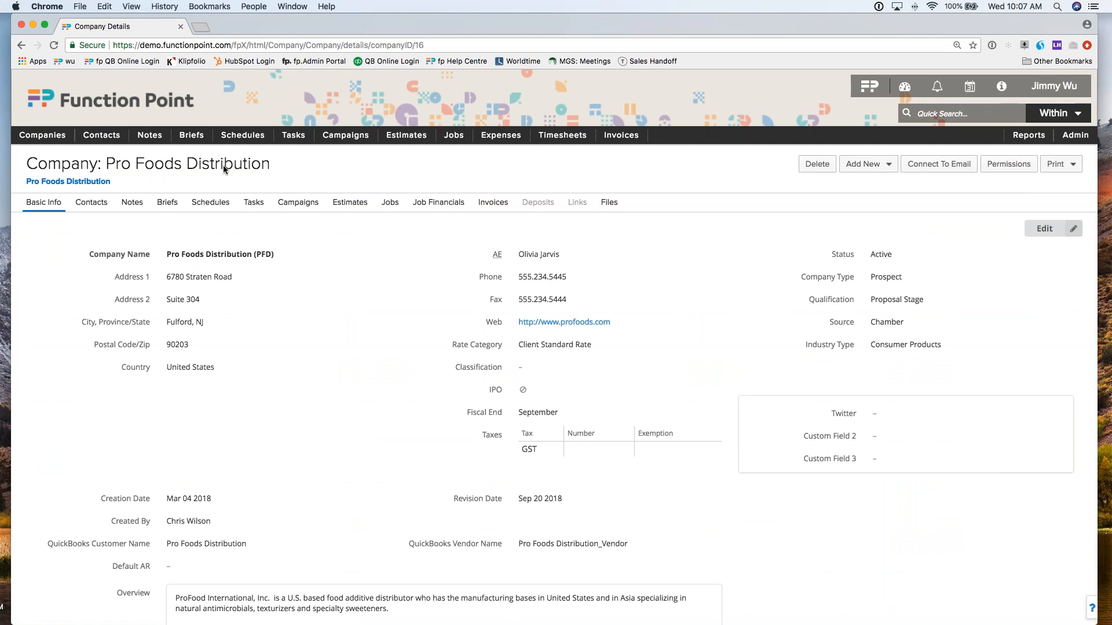
Review the company's basic info, including address, phone, qualification, industry type and the custom fields
{"action": "left_click_drag", "start_coordinate": [168, 278], "coordinate": [219, 277]}
{"action": "left_click", "coordinate": [241, 287]}
{"action": "left_click_drag", "start_coordinate": [513, 277], "coordinate": [579, 278]}
{"action": "left_click", "coordinate": [579, 279]}
{"action": "left_click", "coordinate": [939, 300]}
{"action": "left_click_drag", "start_coordinate": [783, 347], "coordinate": [940, 350]}
{"action": "left_click", "coordinate": [951, 348]}
{"action": "left_click_drag", "start_coordinate": [791, 440], "coordinate": [863, 437]}
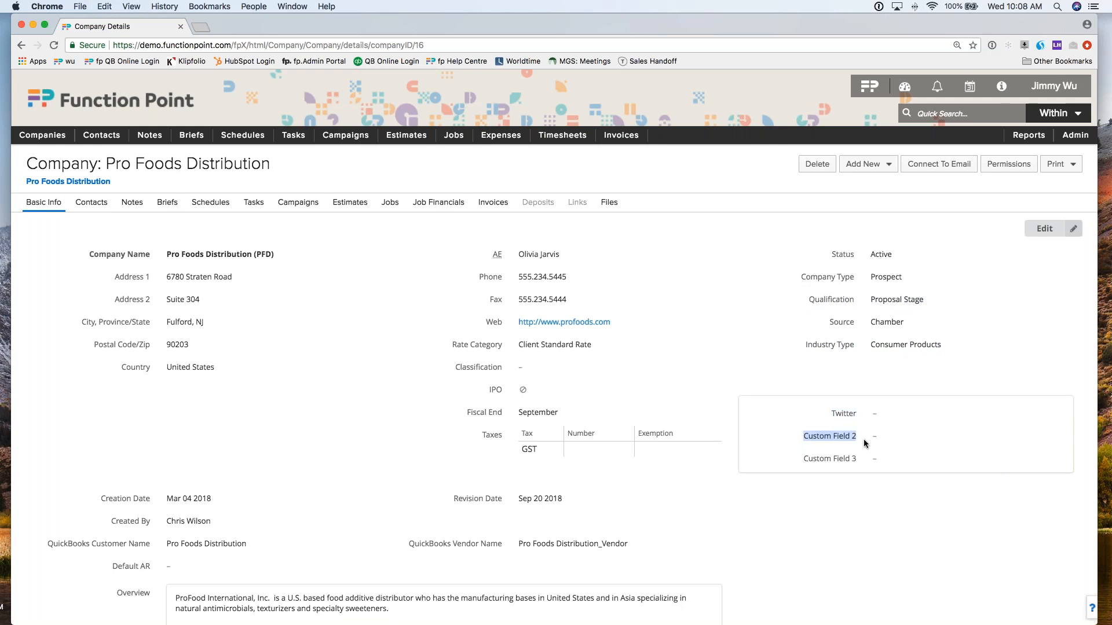
{"action": "left_click_drag", "start_coordinate": [795, 462], "coordinate": [857, 459]}
{"action": "left_click", "coordinate": [857, 458]}
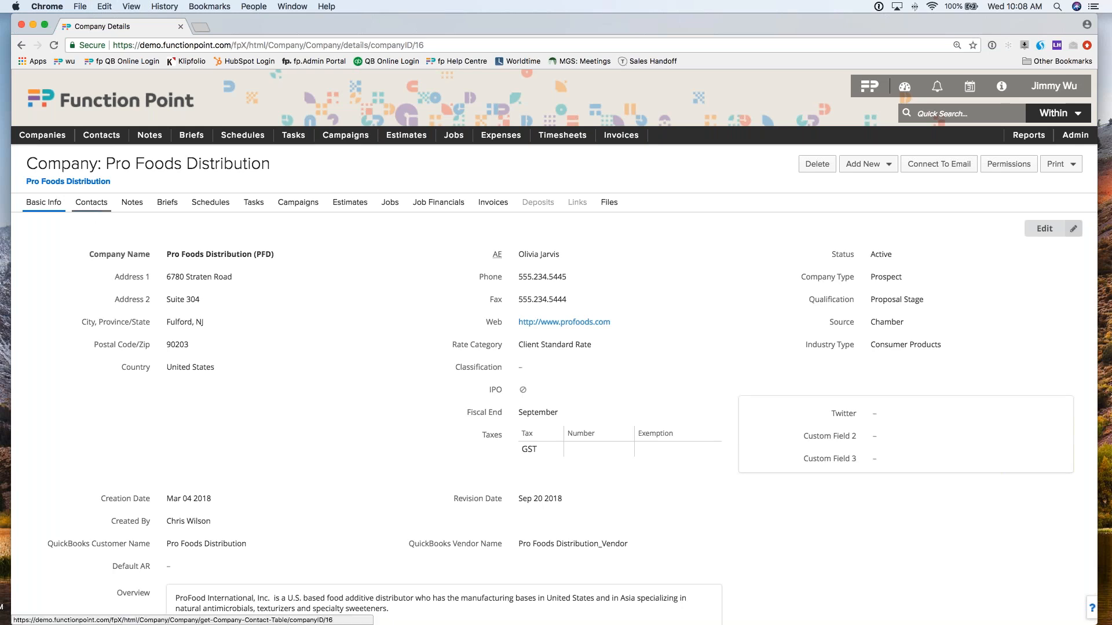
Review the contacts of Pro Foods Distribution with their direct and cell phone numbers and email addresses
{"action": "left_click", "coordinate": [91, 202]}
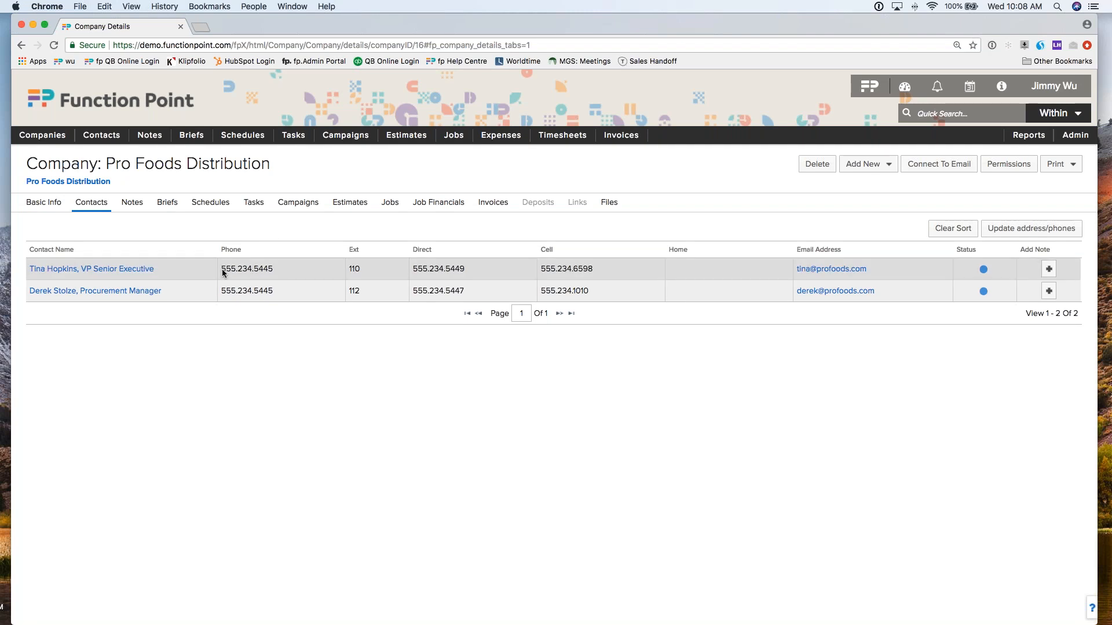
{"action": "left_click_drag", "start_coordinate": [413, 270], "coordinate": [599, 267]}
{"action": "left_click", "coordinate": [601, 267]}
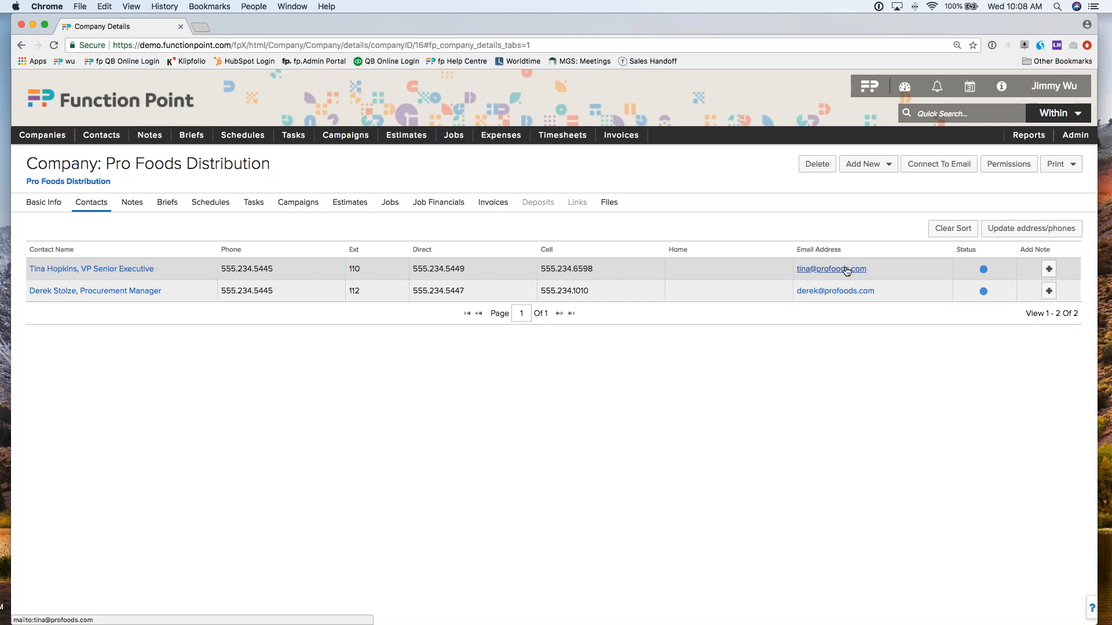
Review the company's notes, previewing the initial creative brief and Introduction to Function Point notes and checking recipient and category
{"action": "left_click", "coordinate": [132, 202]}
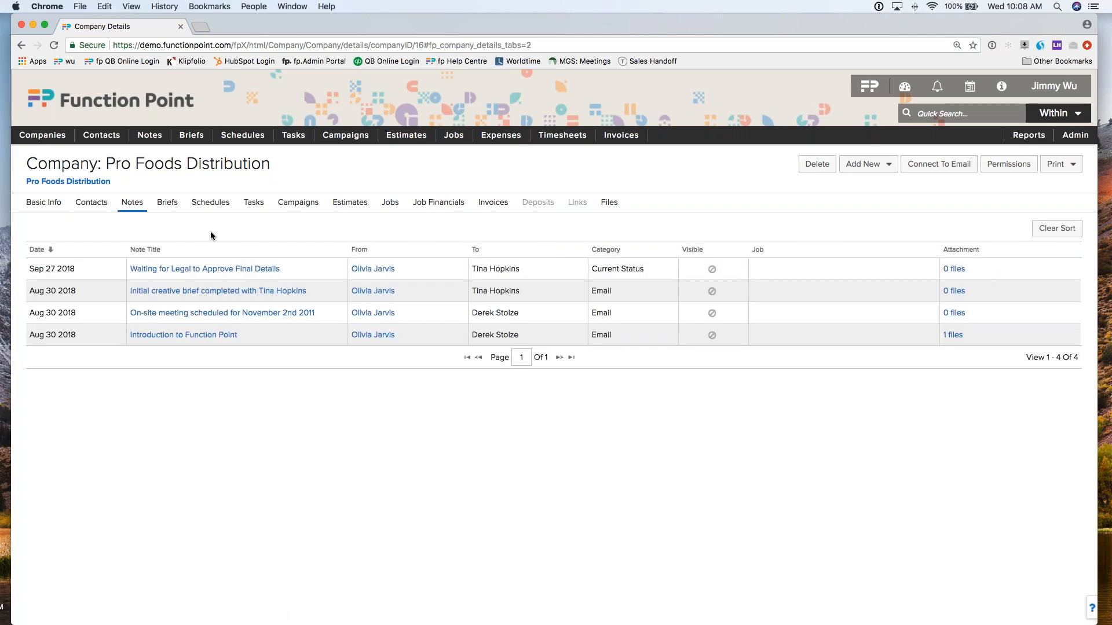
{"action": "mouse_move", "coordinate": [189, 297]}
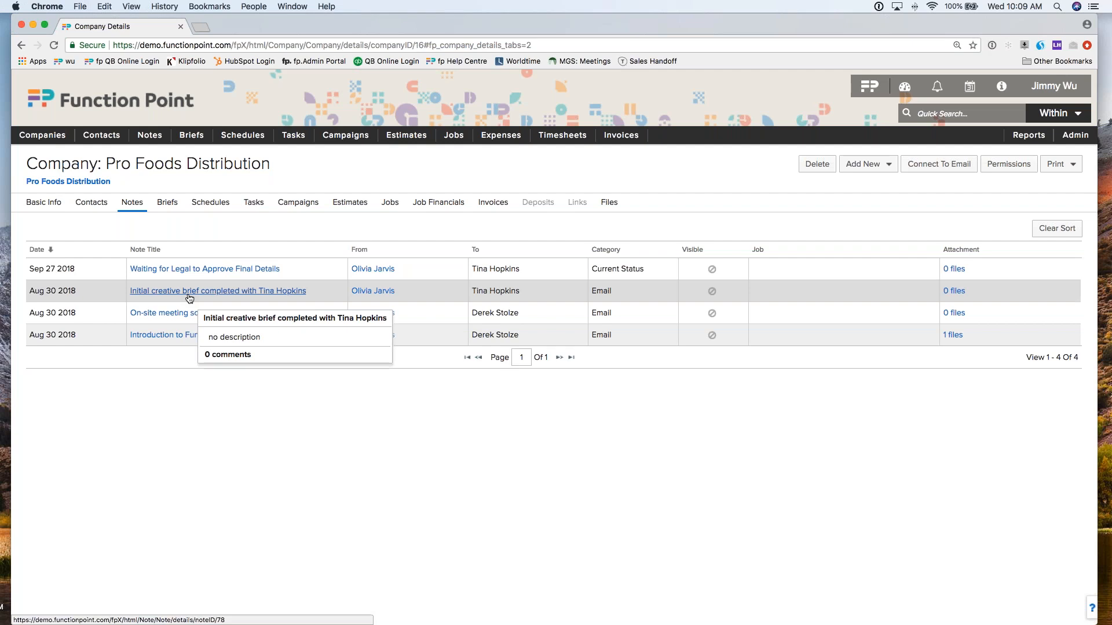
{"action": "mouse_move", "coordinate": [190, 339]}
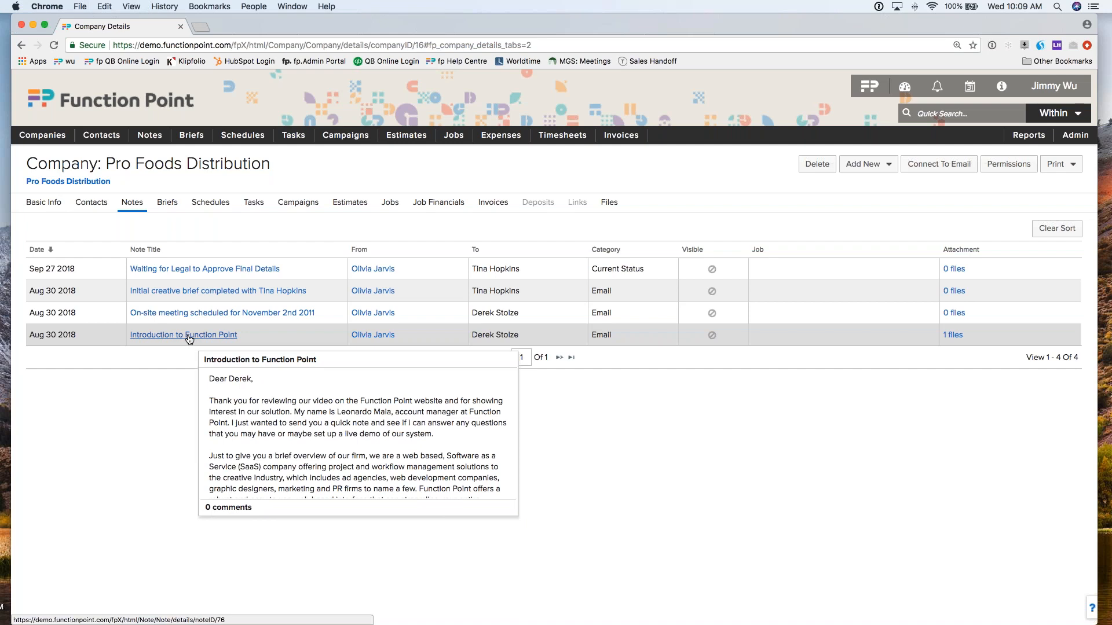
{"action": "triple_click", "coordinate": [497, 340]}
{"action": "left_click", "coordinate": [497, 340]}
{"action": "left_click_drag", "start_coordinate": [591, 341], "coordinate": [624, 341]}
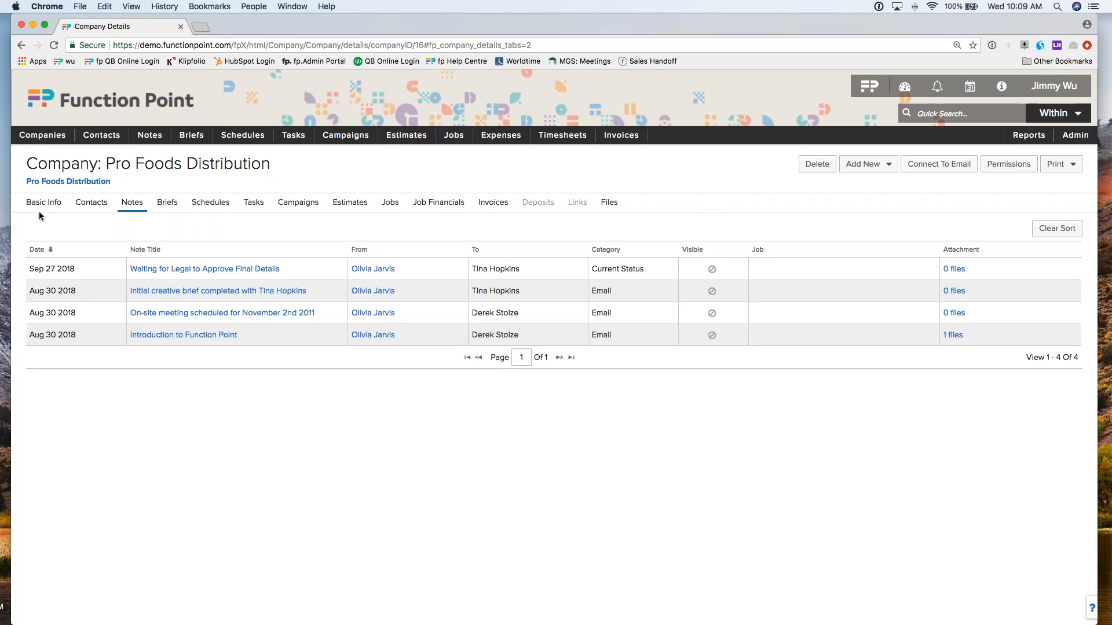
Return to the basic info of Pro Foods Distribution and check the company name
{"action": "left_click_drag", "start_coordinate": [114, 165], "coordinate": [262, 169]}
{"action": "left_click", "coordinate": [262, 169]}
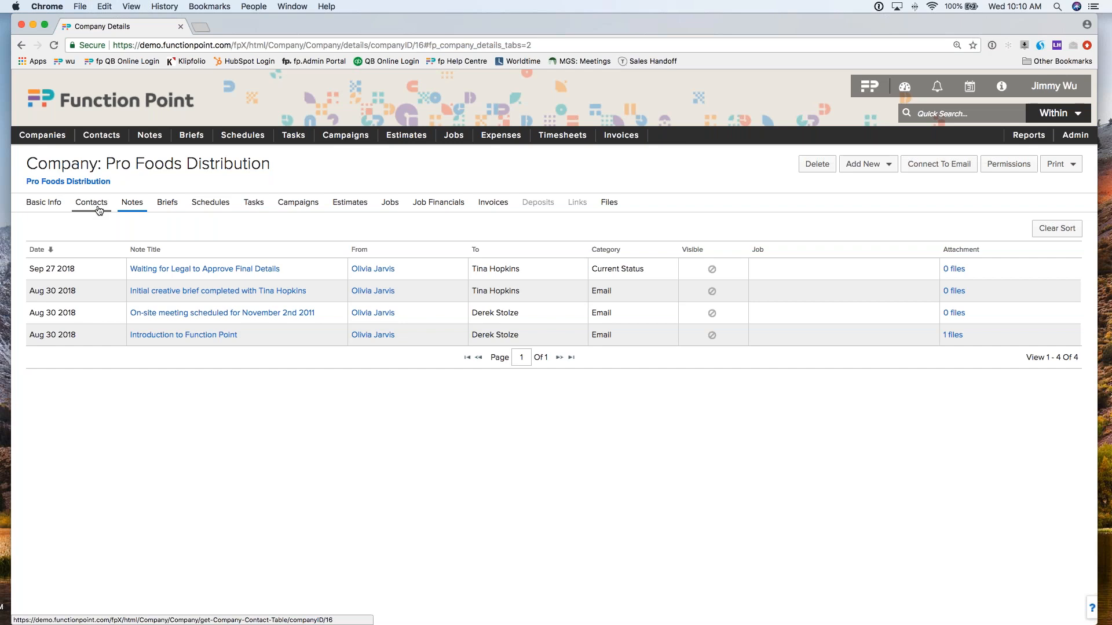
{"action": "left_click", "coordinate": [52, 206]}
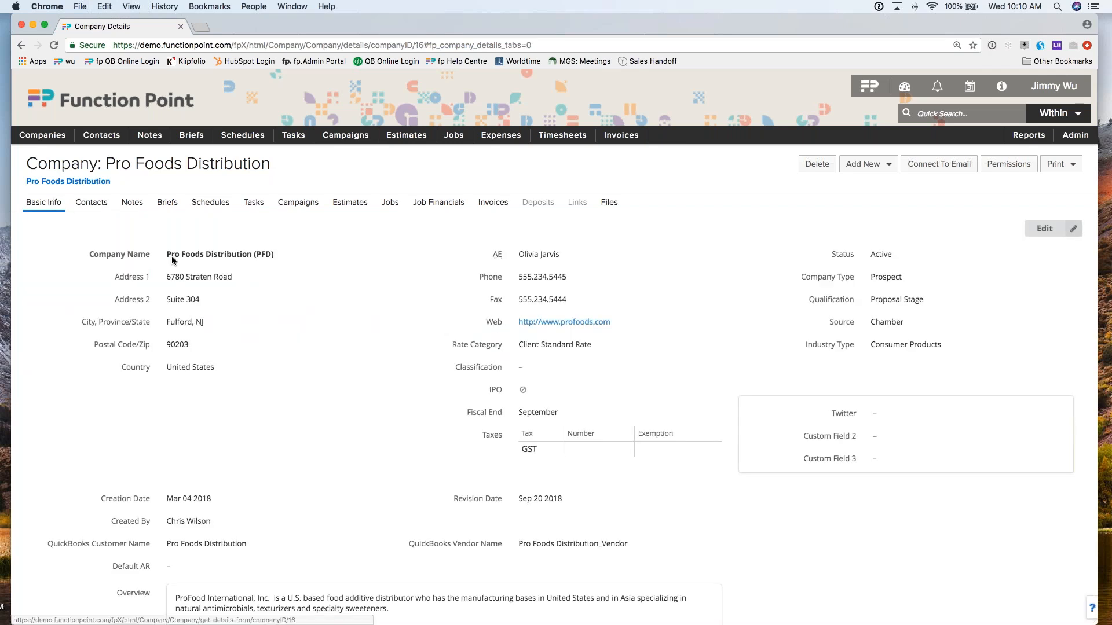
{"action": "left_click_drag", "start_coordinate": [166, 254], "coordinate": [291, 254]}
{"action": "left_click", "coordinate": [290, 253]}
{"action": "left_click_drag", "start_coordinate": [166, 254], "coordinate": [276, 259]}
{"action": "left_click", "coordinate": [275, 260]}
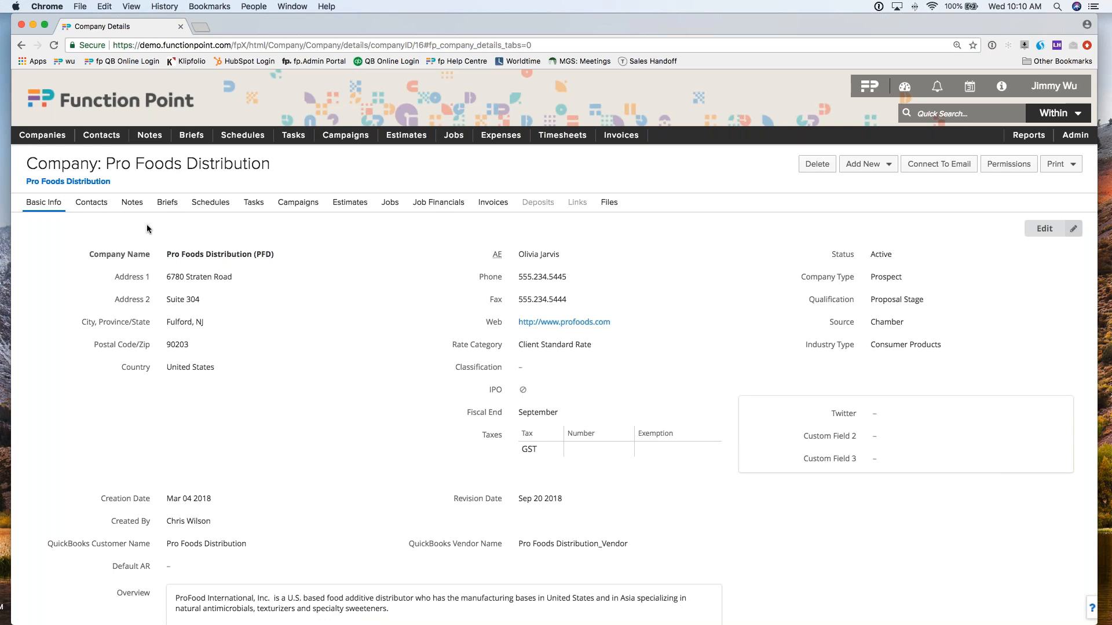
Start a new note for Pro Foods Distribution from its notes list, using the Meeting Note template
{"action": "left_click", "coordinate": [133, 205]}
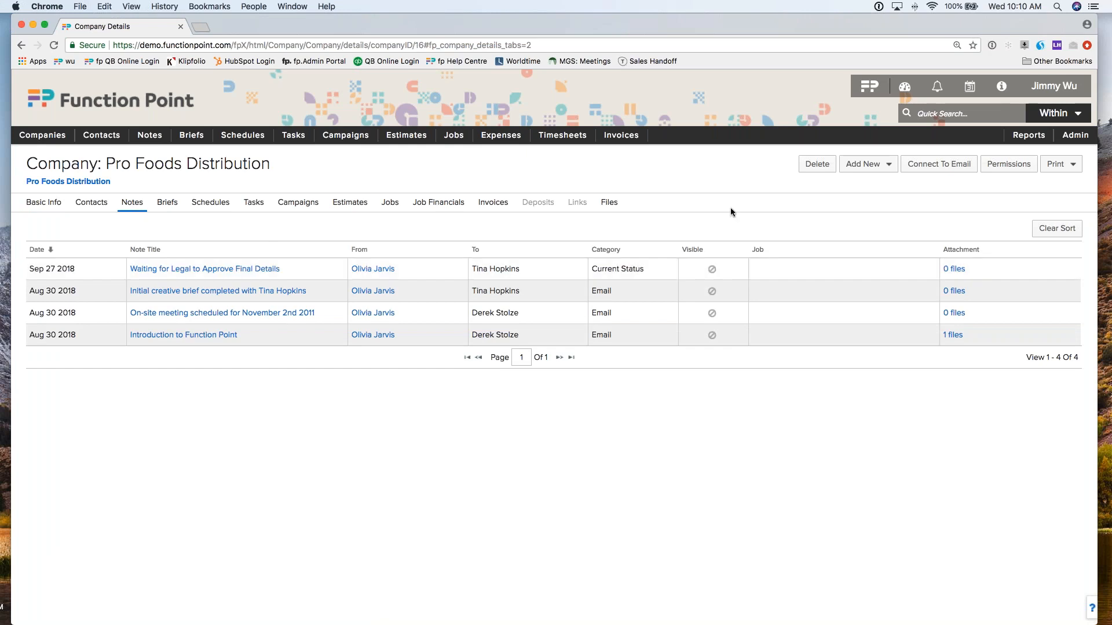
{"action": "left_click", "coordinate": [862, 165]}
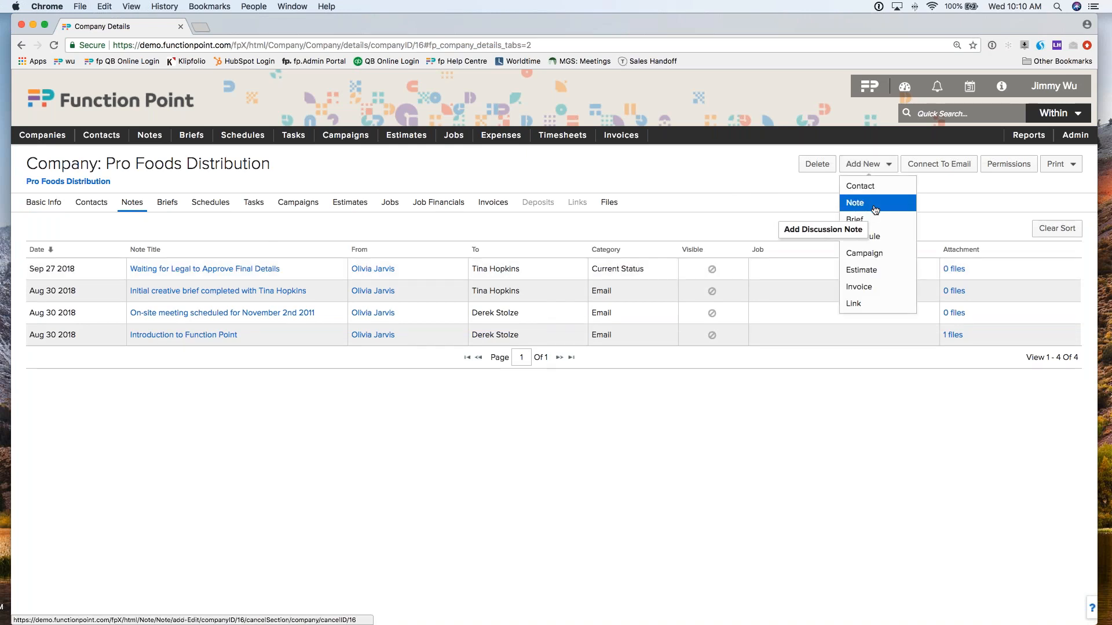
{"action": "left_click", "coordinate": [877, 207]}
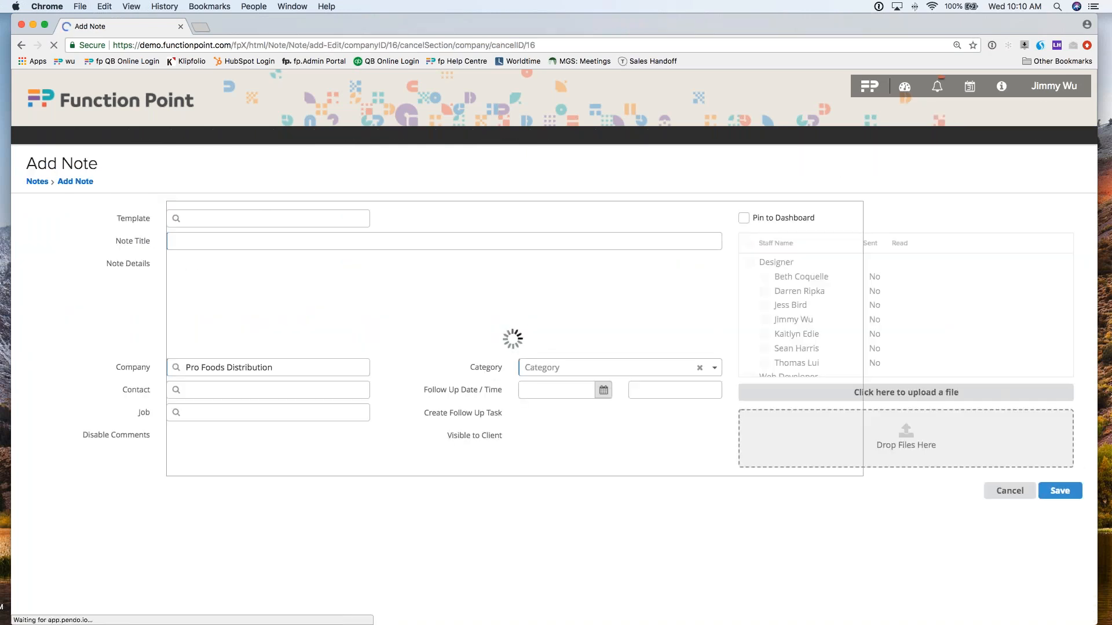
{"action": "left_click", "coordinate": [282, 219]}
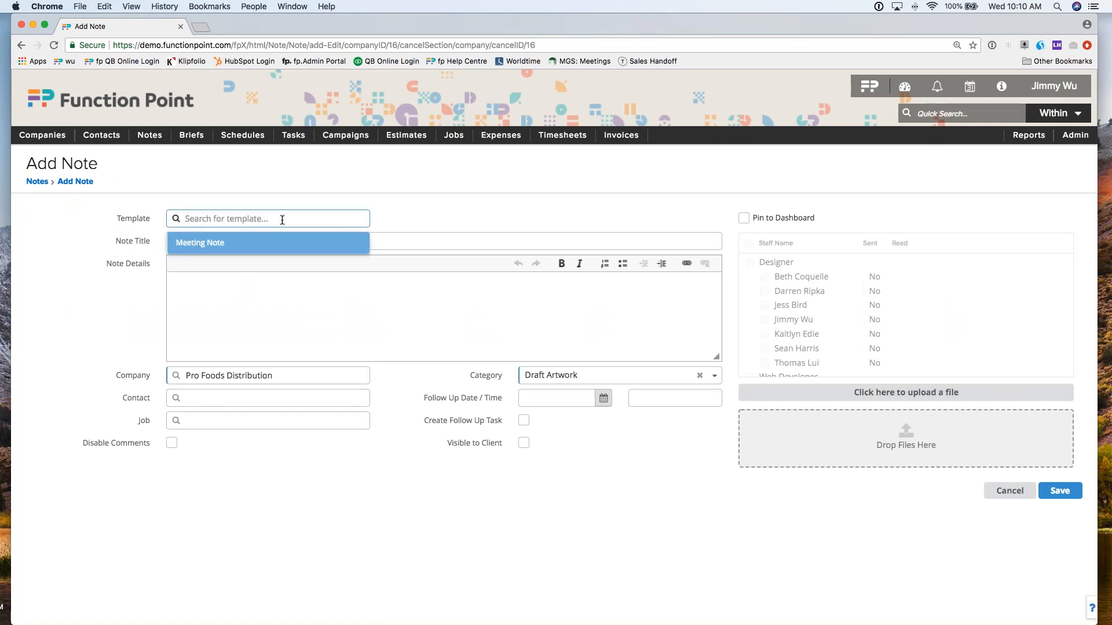
{"action": "left_click", "coordinate": [248, 248]}
Enter the attendee's first name and the goal "Make a pretty e-brochure for fall season" in the note details
{"action": "left_click", "coordinate": [271, 281]}
{"action": "type", "text": "Tina Goals:"}
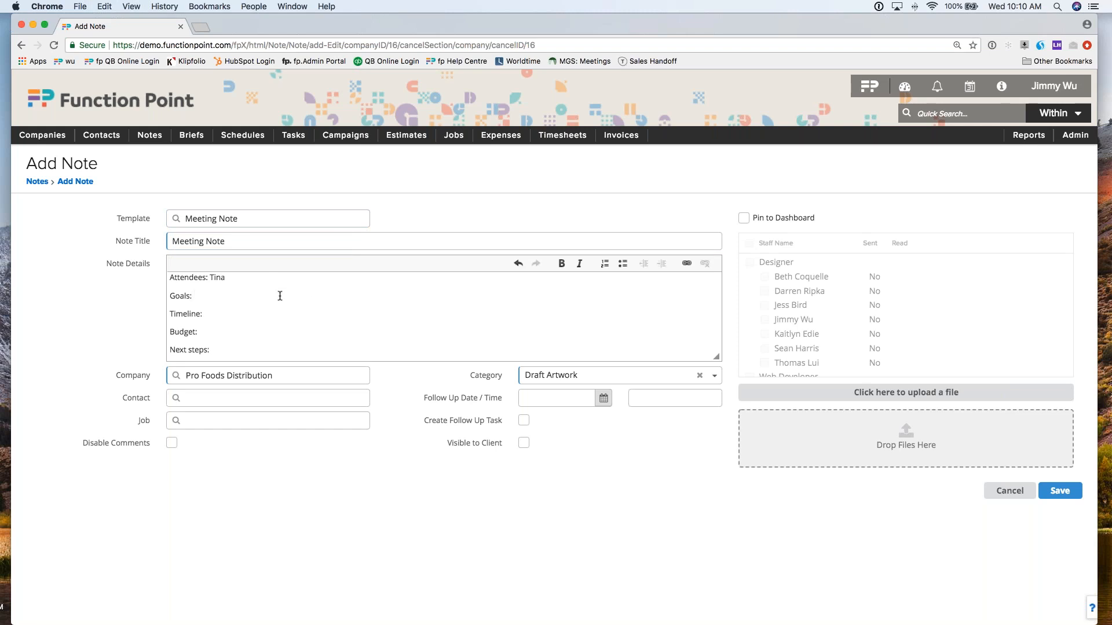
{"action": "type", "text": " Make a pretty e-brochure for fall season"}
{"action": "key", "text": "Down"}
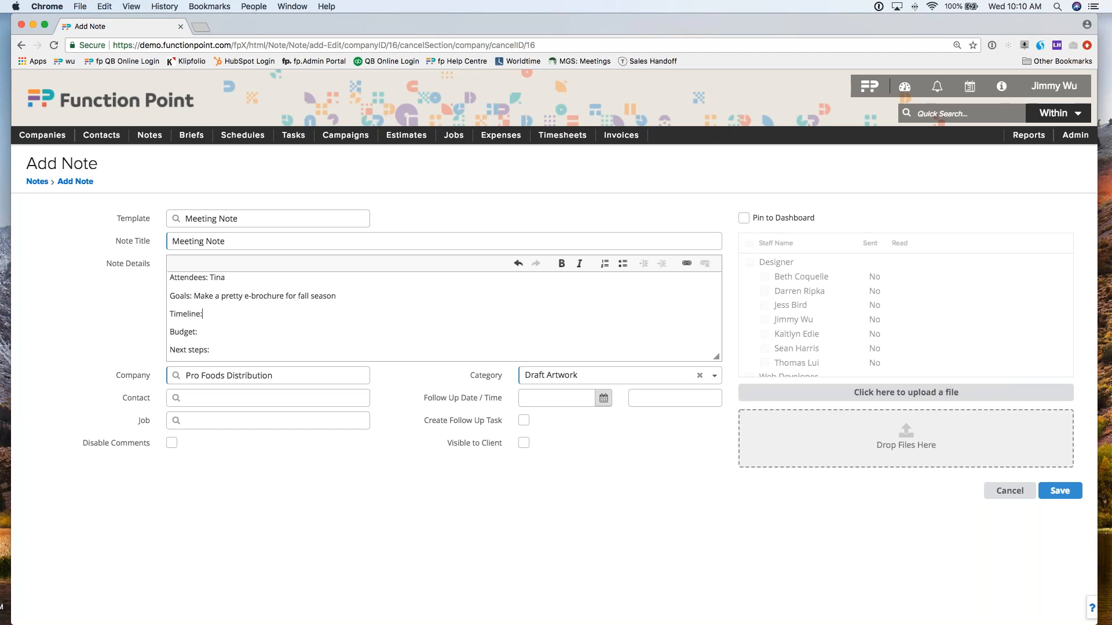
Complete the note details with timeline "30 days", budget "$2500" and next steps "Meet with her CEO to finalize the agreement"
{"action": "type", "text": "30 days Budget: "}
{"action": "type", "text": "$2500 Next"}
{"action": "type", "text": " steps: "}
{"action": "type", "text": "Meet with her CE"}
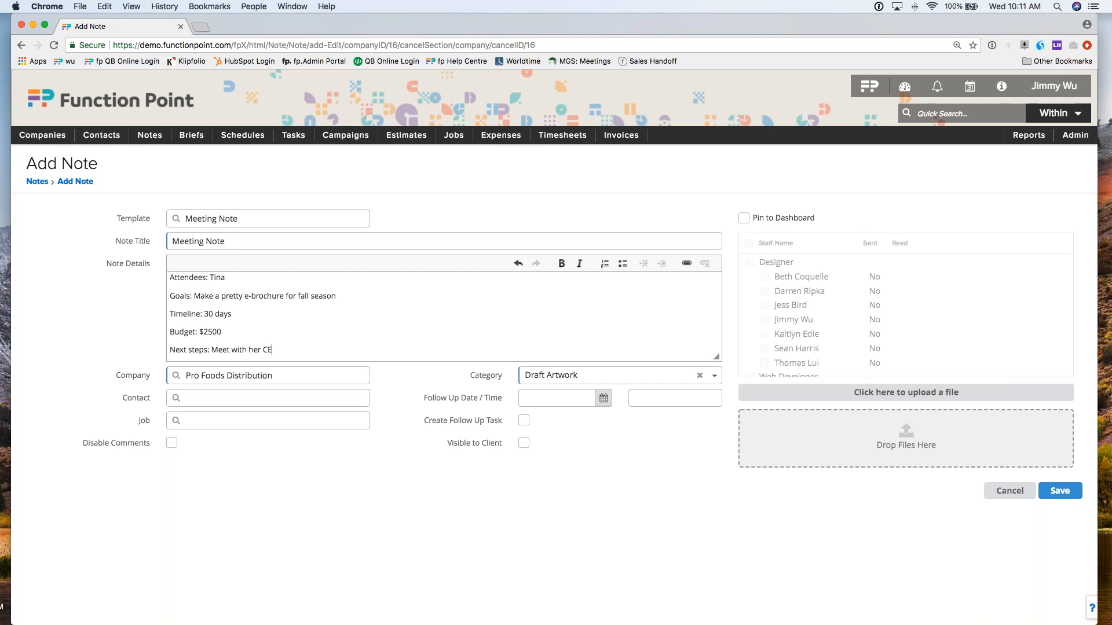
{"action": "type", "text": "O to finalize the agreement"}
{"action": "key", "text": "Tab"}
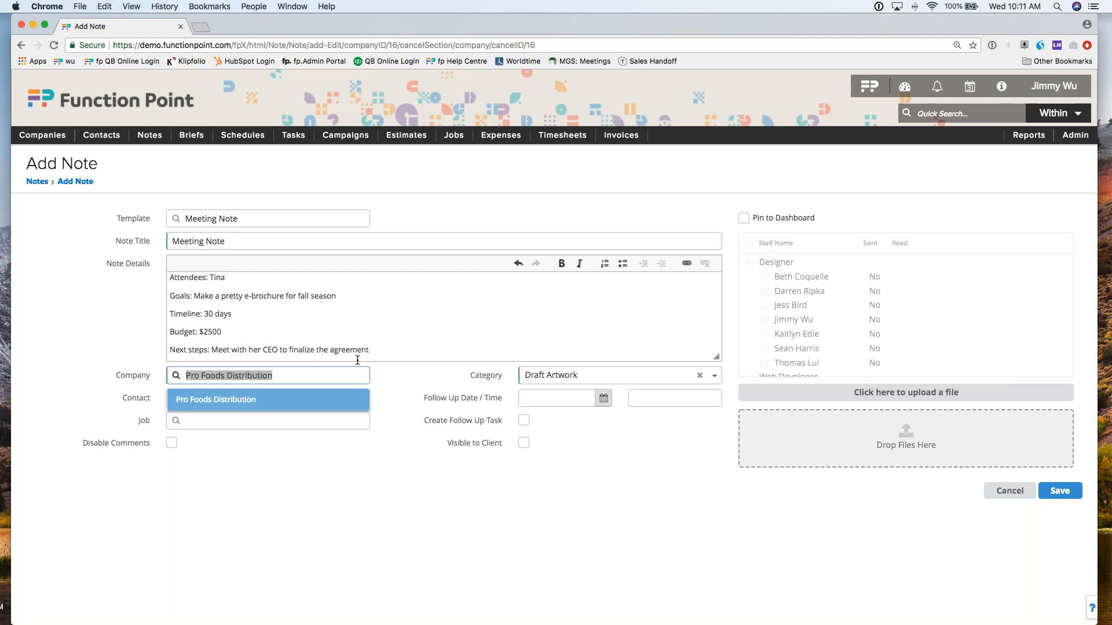
Assign the attendee as the note's contact and set a follow-up on Oct 12 2018 with a follow-up task
{"action": "left_click", "coordinate": [286, 394]}
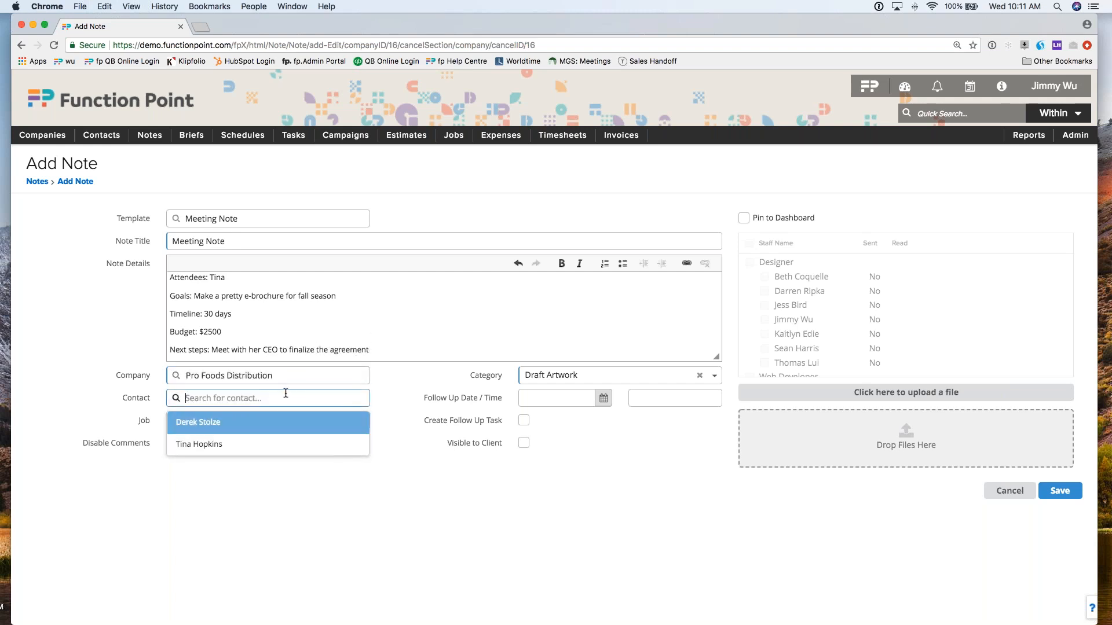
{"action": "left_click", "coordinate": [212, 451]}
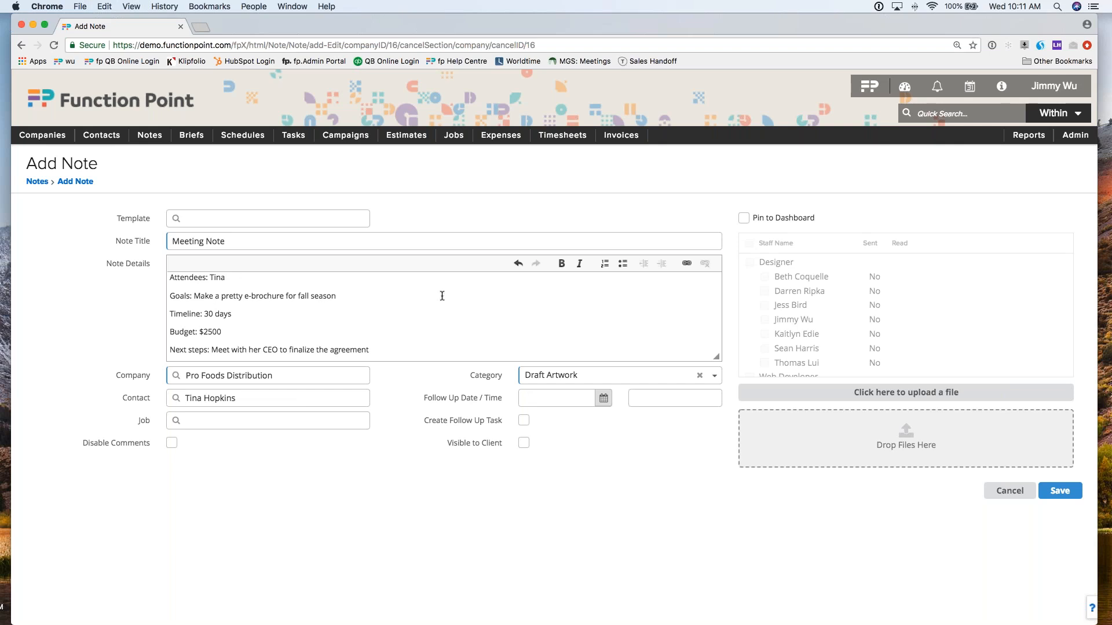
{"action": "left_click", "coordinate": [602, 398]}
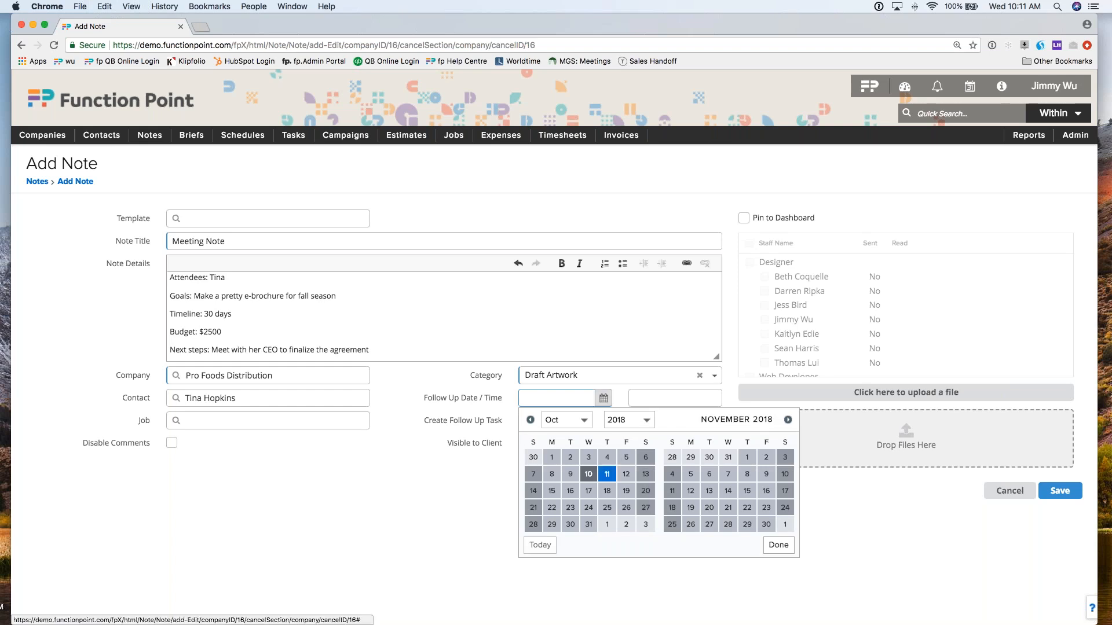
{"action": "left_click", "coordinate": [626, 475]}
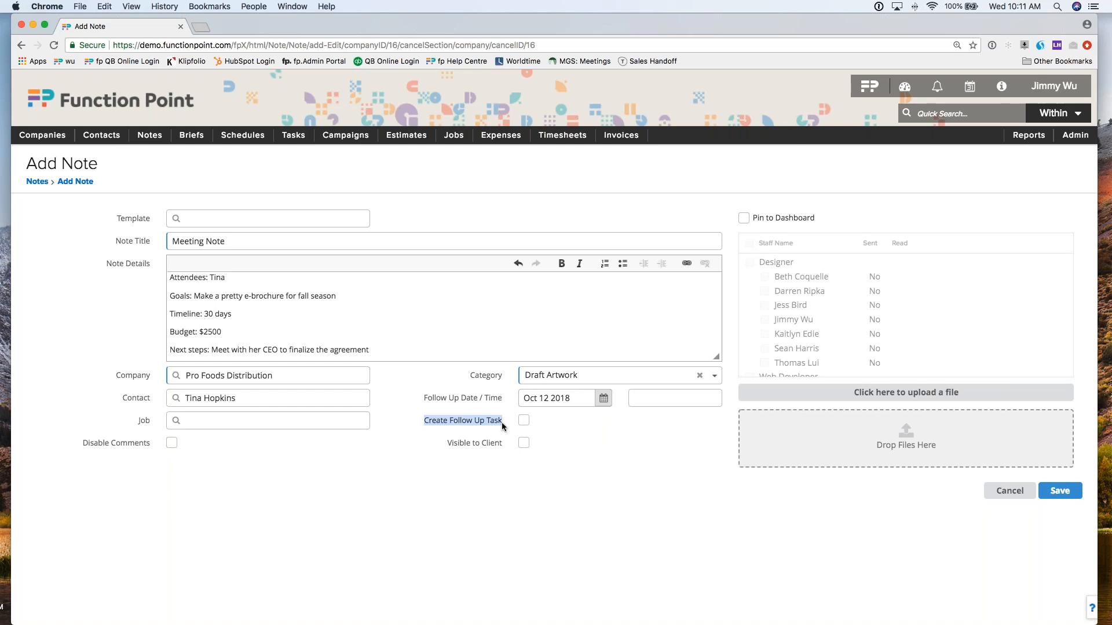
{"action": "left_click", "coordinate": [524, 420]}
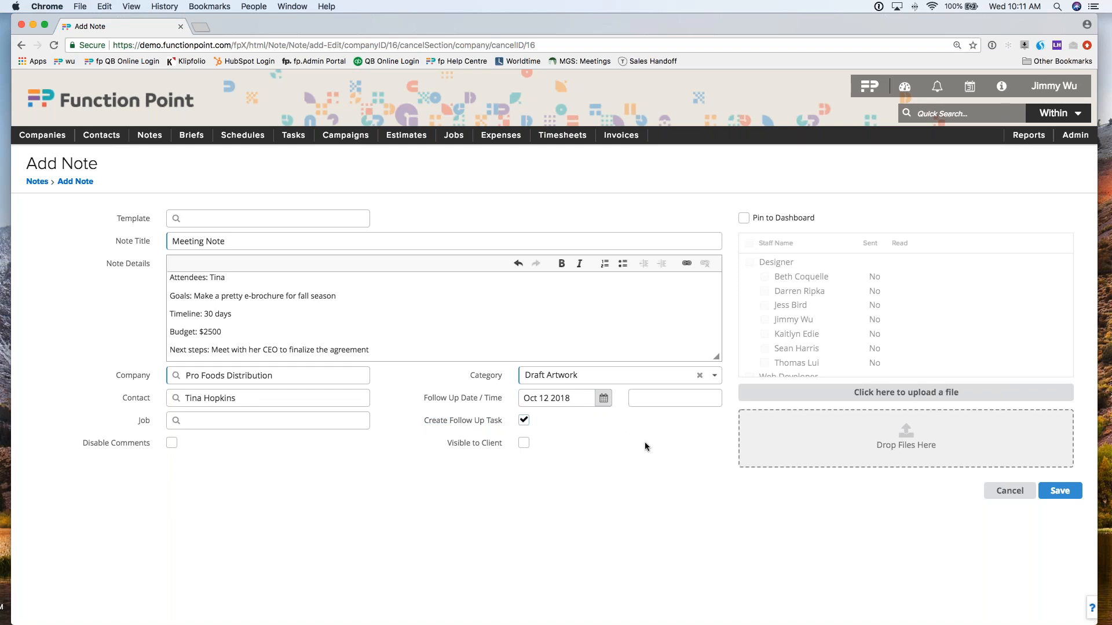
Pin the note to the dashboard, select yourself and one more person in the Designer group, and save the note
{"action": "left_click", "coordinate": [744, 219]}
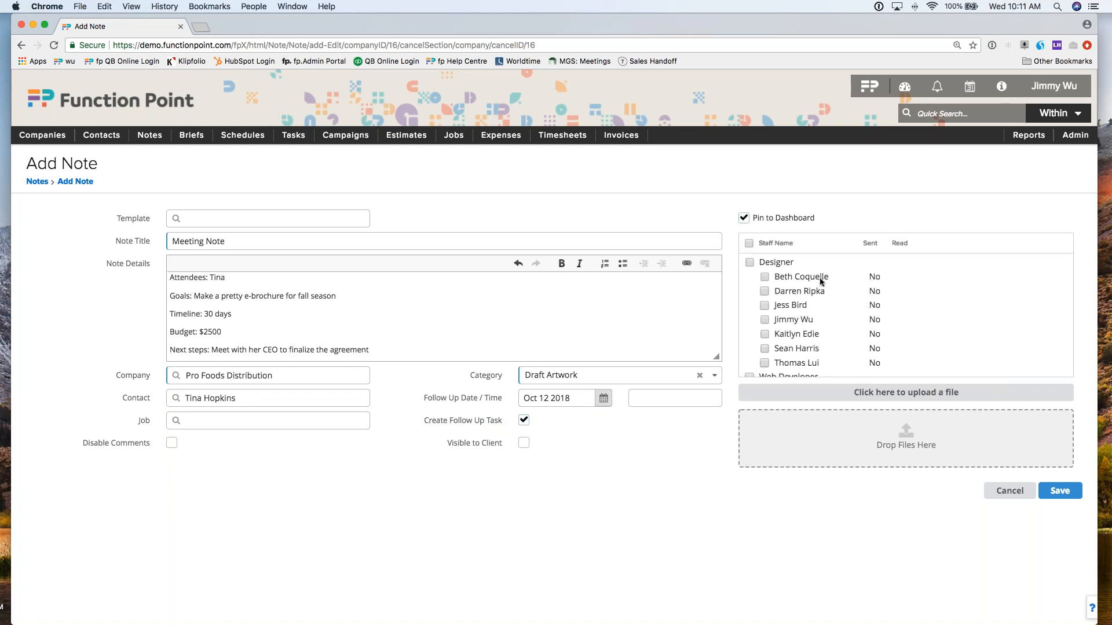
{"action": "left_click", "coordinate": [765, 319]}
{"action": "left_click", "coordinate": [764, 305]}
{"action": "left_click", "coordinate": [1068, 494]}
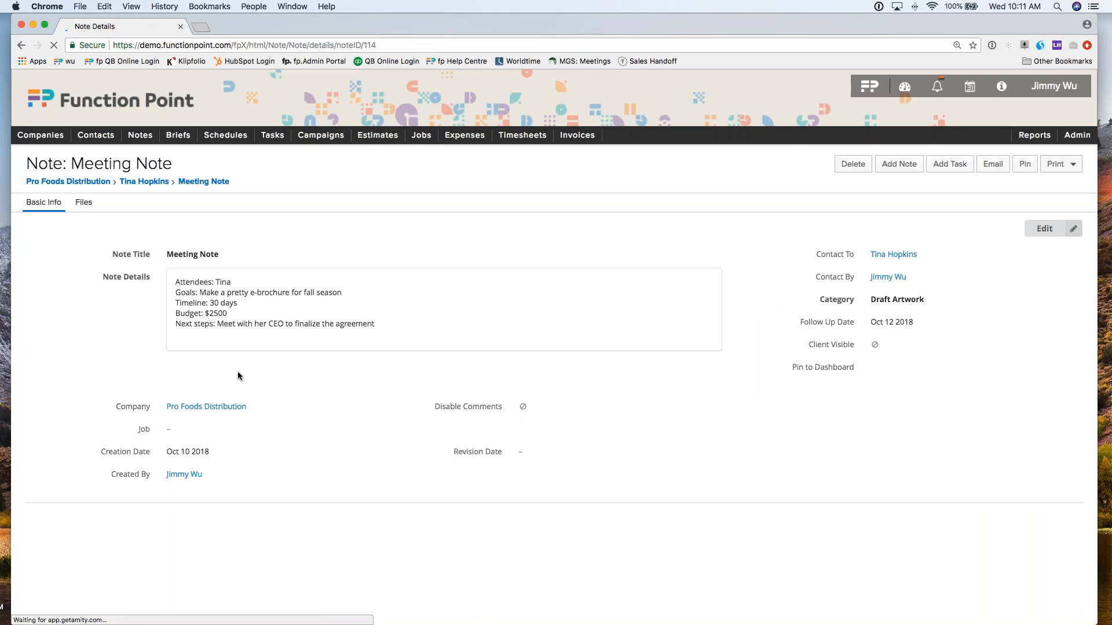
Return to the notes of Pro Foods Distribution and preview the new Meeting Note
{"action": "left_click", "coordinate": [54, 182]}
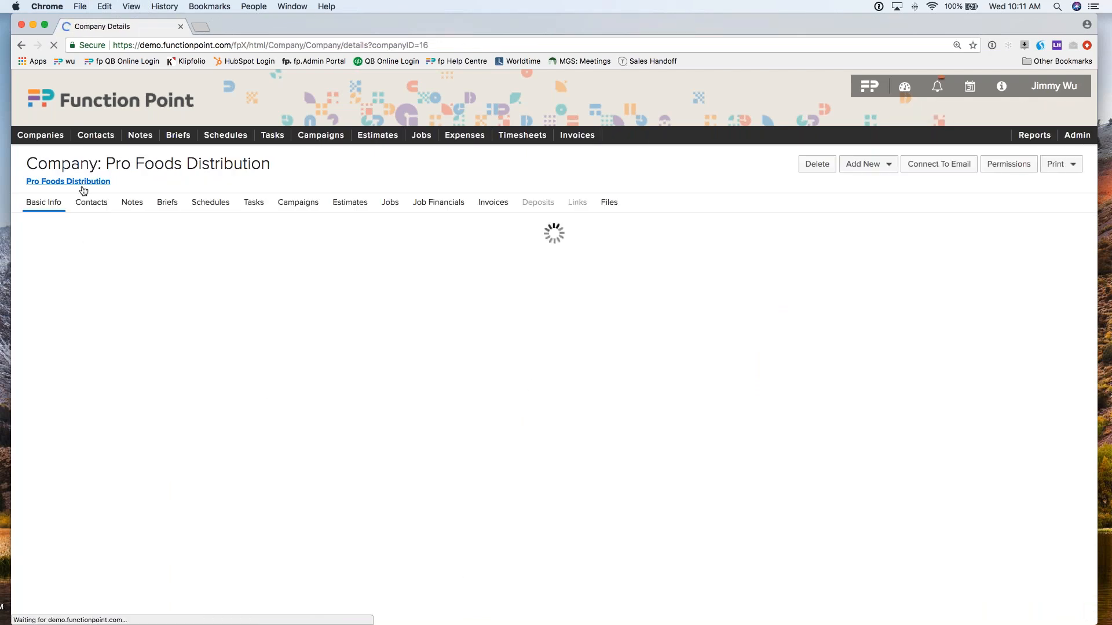
{"action": "left_click", "coordinate": [130, 203]}
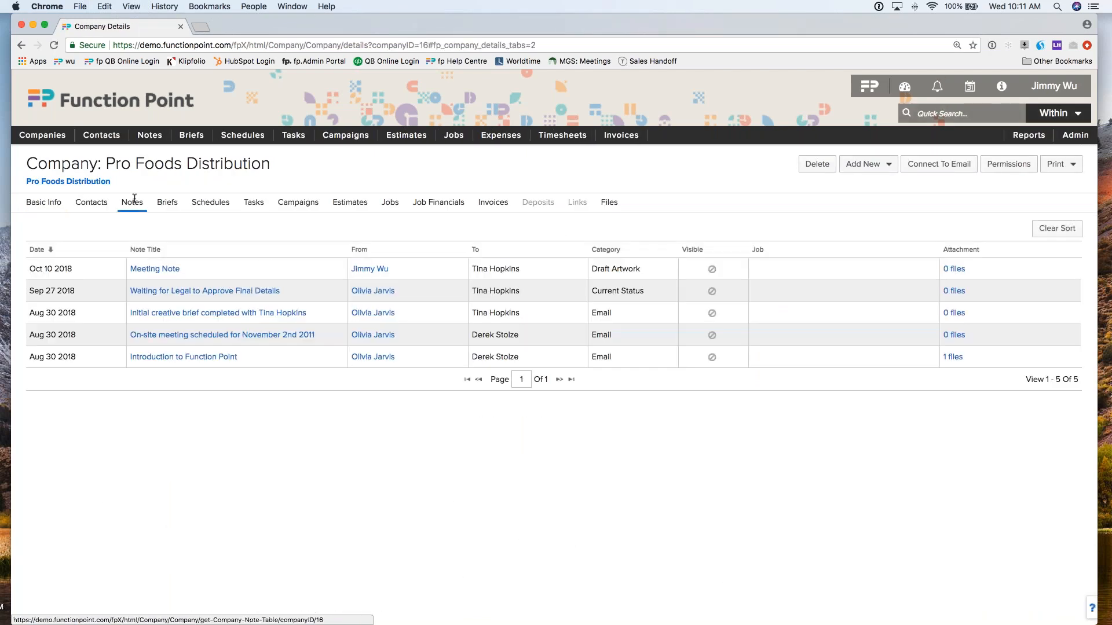
{"action": "mouse_move", "coordinate": [165, 273]}
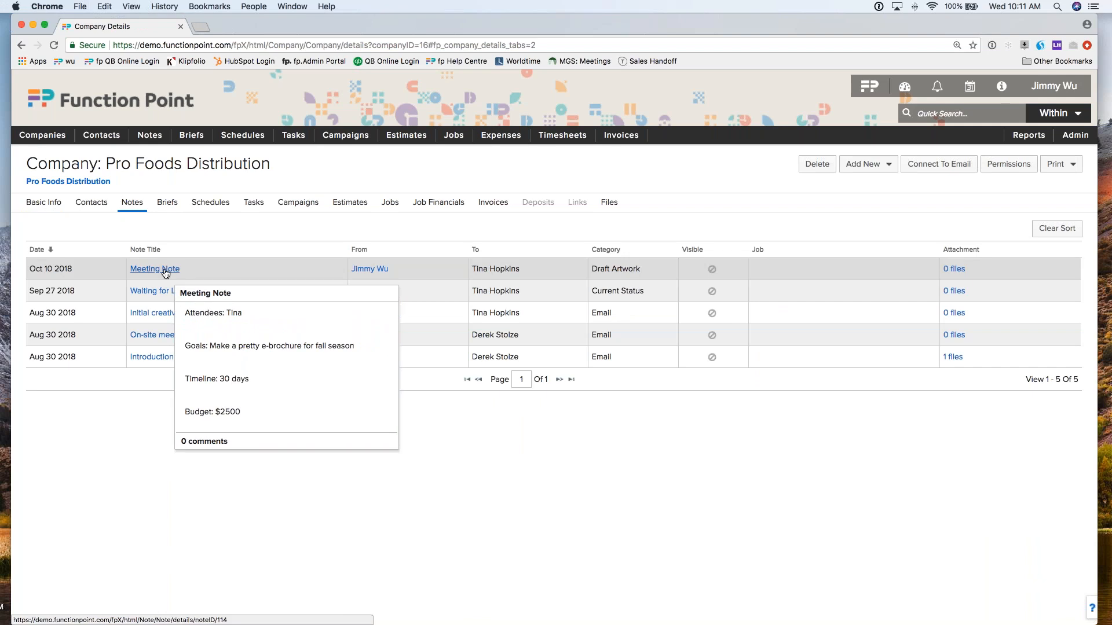
Open the Task & To Dos dashboard and check the Meeting Note task's details, company and due date
{"action": "left_click", "coordinate": [904, 86]}
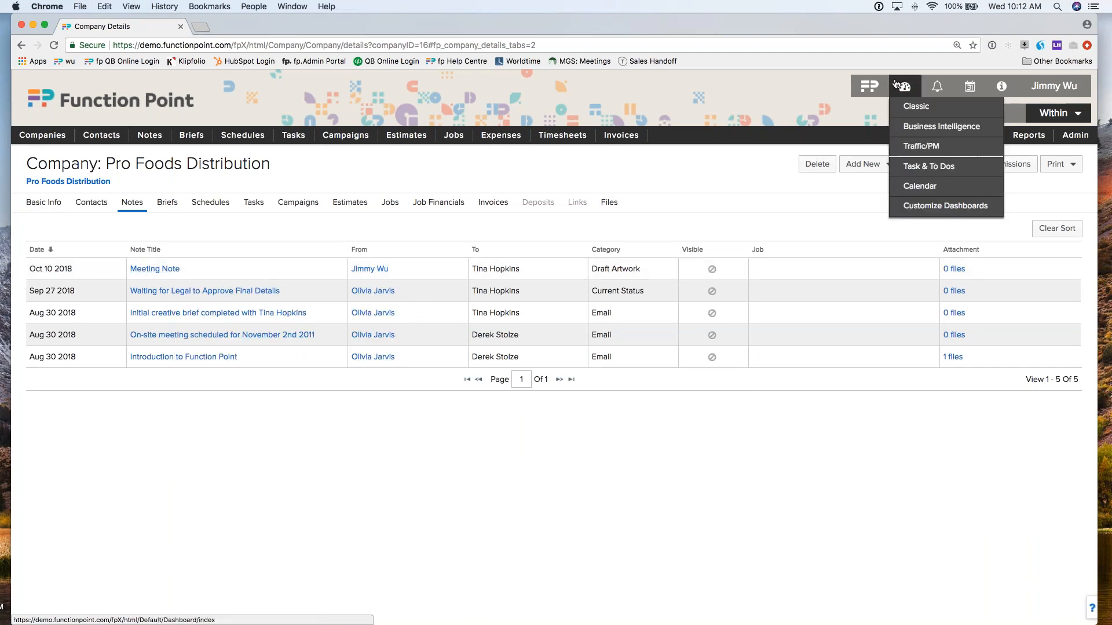
{"action": "left_click", "coordinate": [933, 169]}
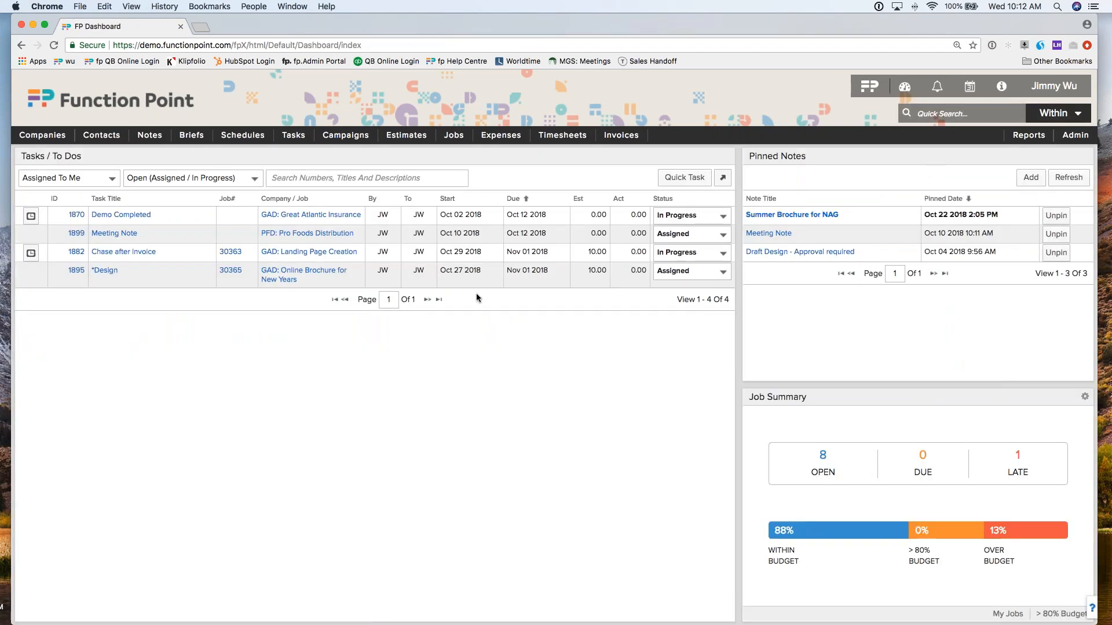
{"action": "mouse_move", "coordinate": [126, 238]}
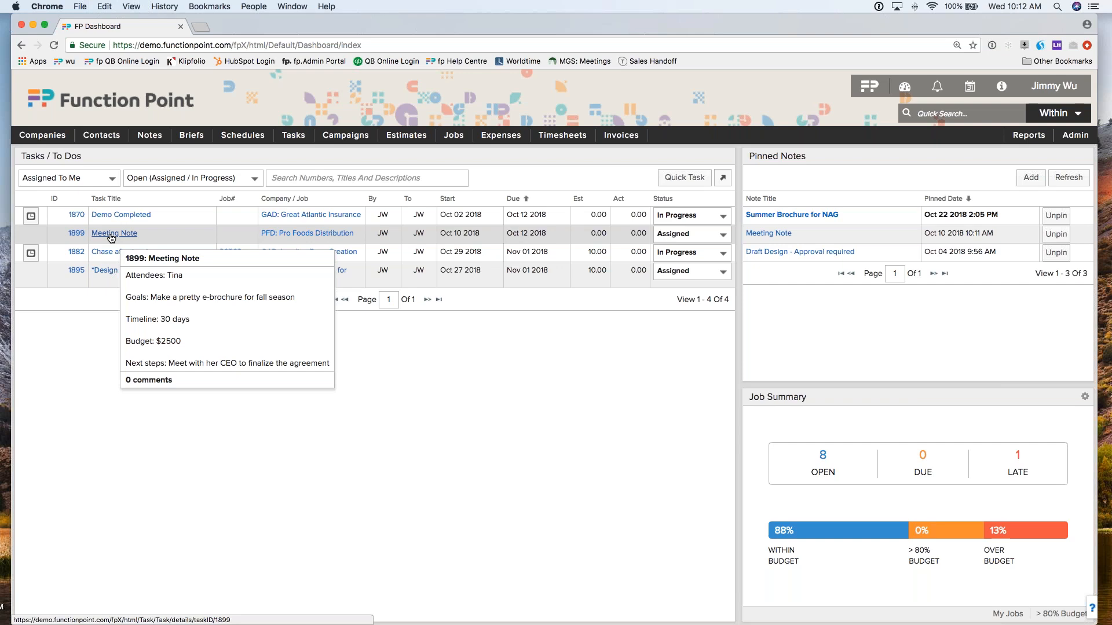
{"action": "mouse_move", "coordinate": [310, 238]}
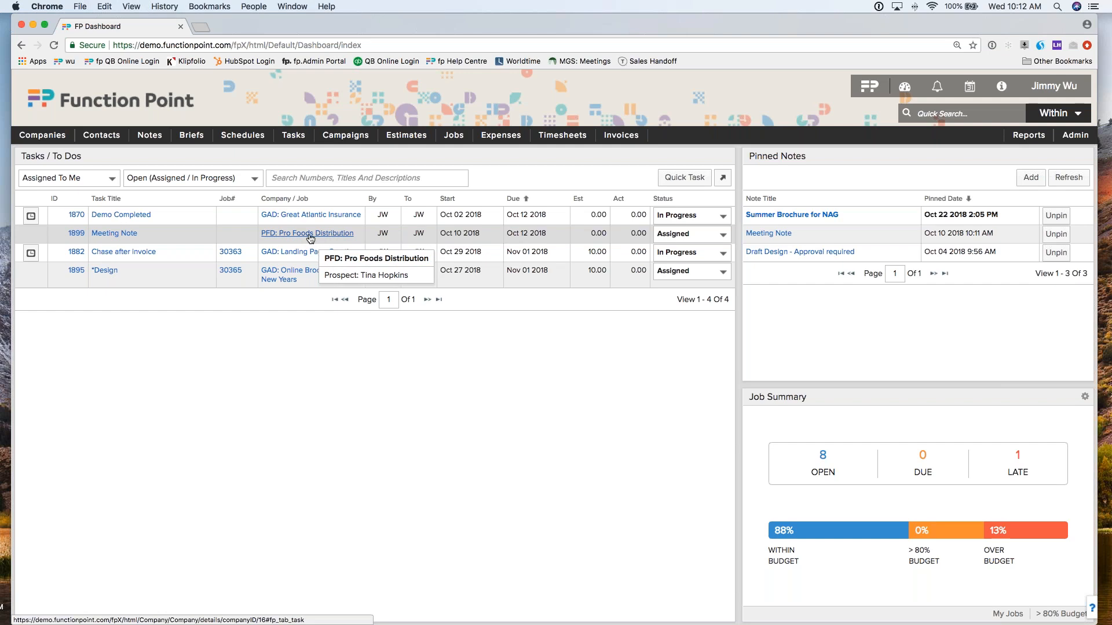
{"action": "left_click_drag", "start_coordinate": [505, 233], "coordinate": [551, 234]}
{"action": "left_click", "coordinate": [551, 234]}
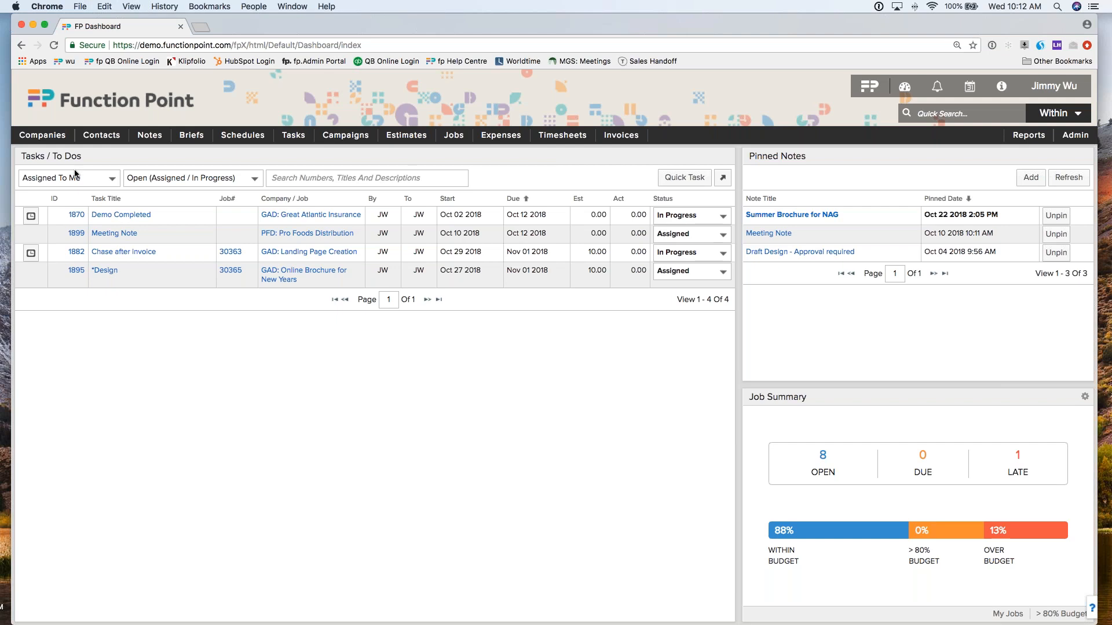
Reopen the Pro Foods Distribution company record and view its notes
{"action": "mouse_move", "coordinate": [42, 135]}
{"action": "mouse_move", "coordinate": [46, 173]}
{"action": "left_click", "coordinate": [180, 181]}
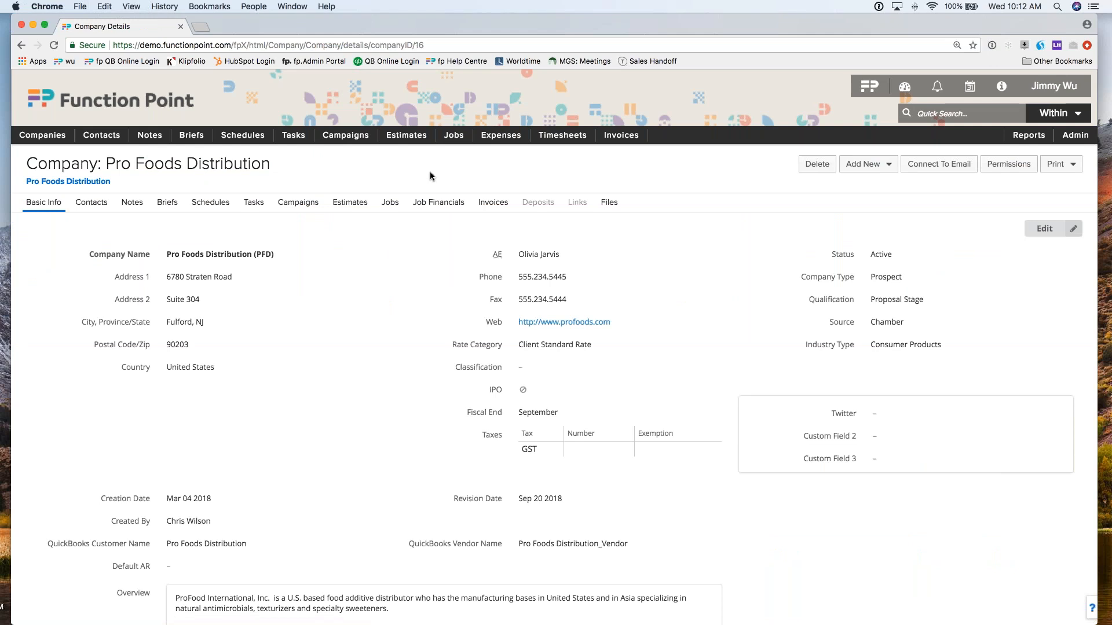
{"action": "left_click", "coordinate": [133, 202]}
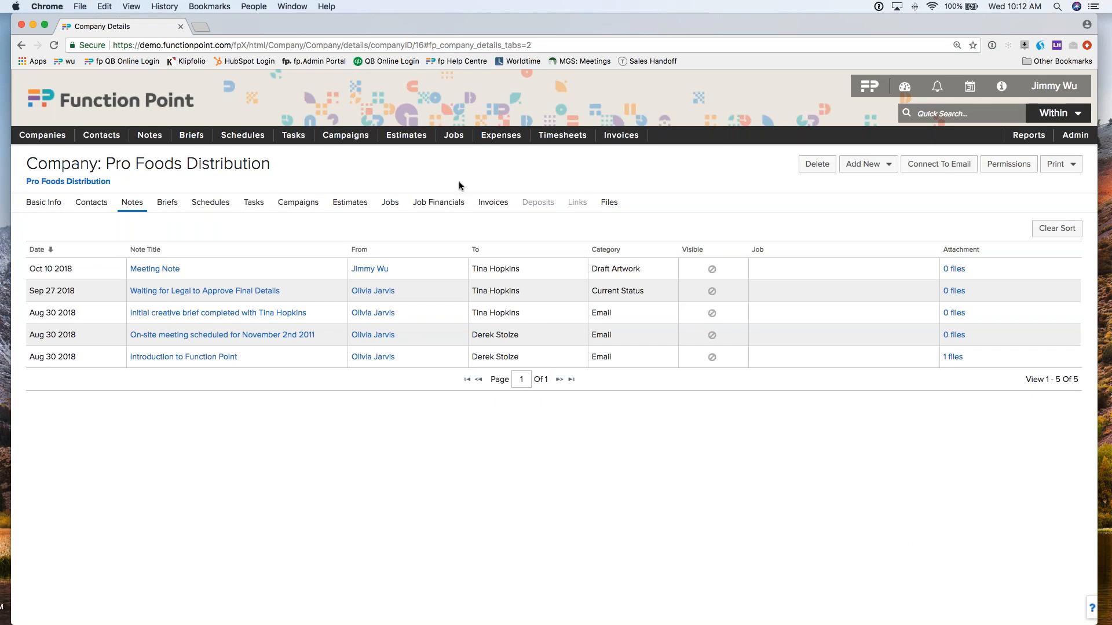
{"action": "left_click", "coordinate": [863, 174]}
Start an estimate search and set the approval status to Submitted
{"action": "mouse_move", "coordinate": [405, 138]}
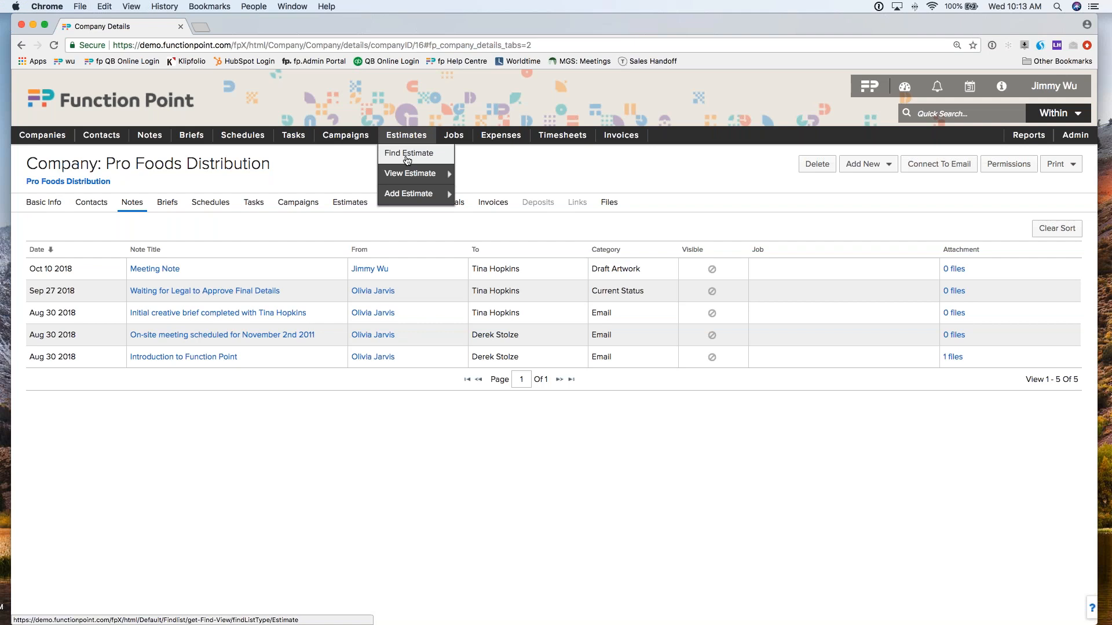
{"action": "left_click", "coordinate": [407, 154]}
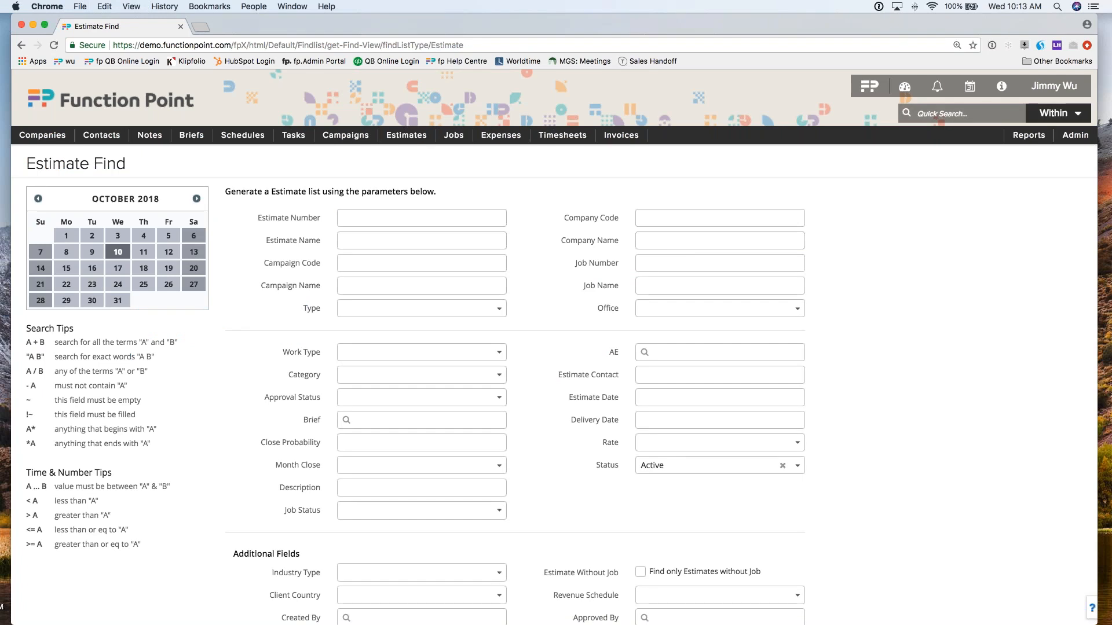
{"action": "left_click", "coordinate": [394, 396]}
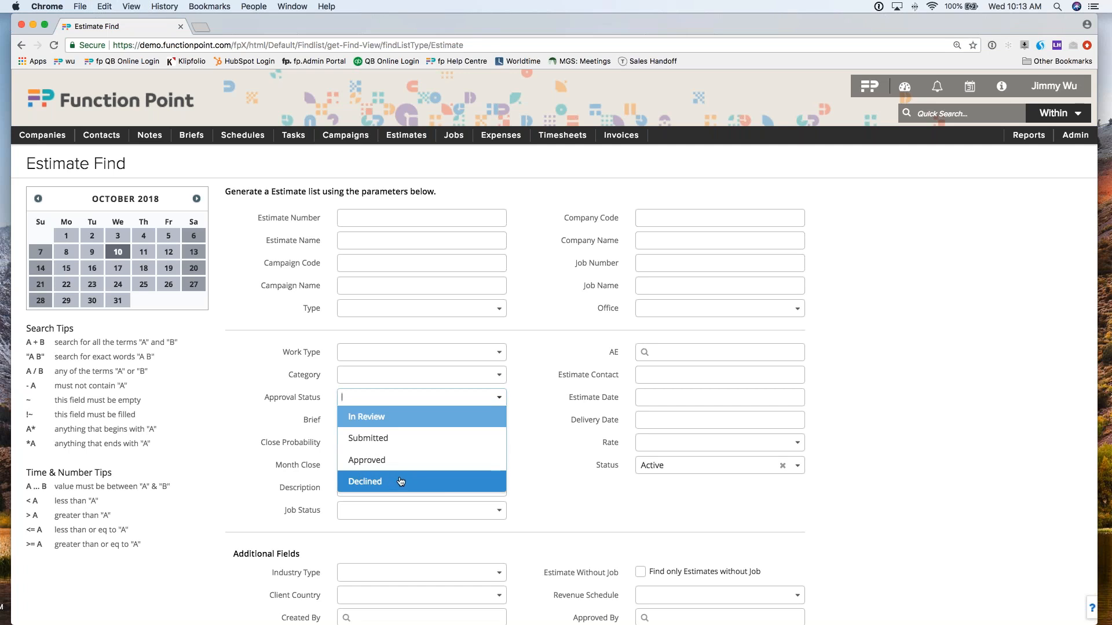
{"action": "left_click", "coordinate": [391, 440]}
{"action": "left_click", "coordinate": [274, 429]}
Set the close probability criterion to >50 and list the matching estimates
{"action": "left_click", "coordinate": [427, 442]}
{"action": "type", "text": ">50"}
{"action": "left_click_drag", "start_coordinate": [250, 448], "coordinate": [322, 445]}
{"action": "left_click", "coordinate": [327, 444]}
{"action": "left_click", "coordinate": [326, 440]}
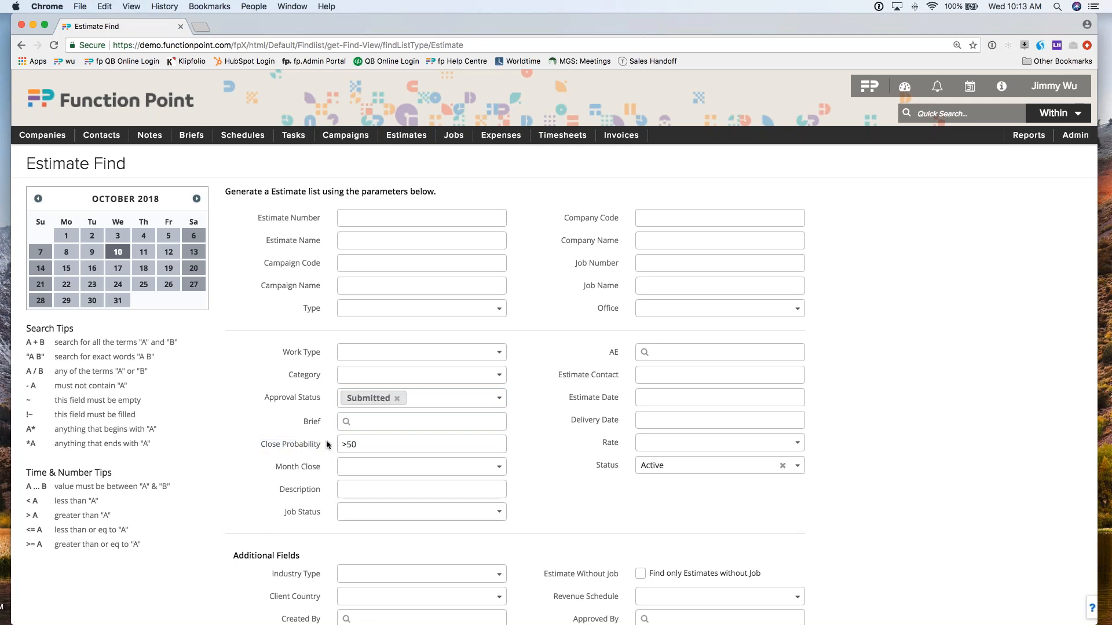
{"action": "scroll", "coordinate": [549, 485], "scroll_direction": "down", "scroll_amount": 3}
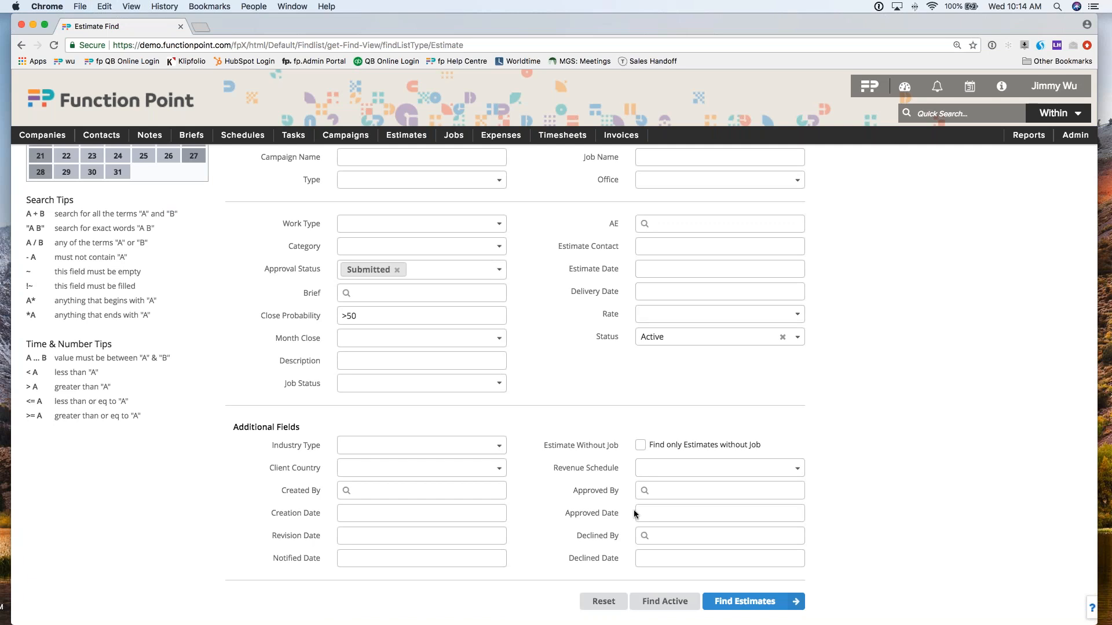
{"action": "left_click", "coordinate": [747, 601]}
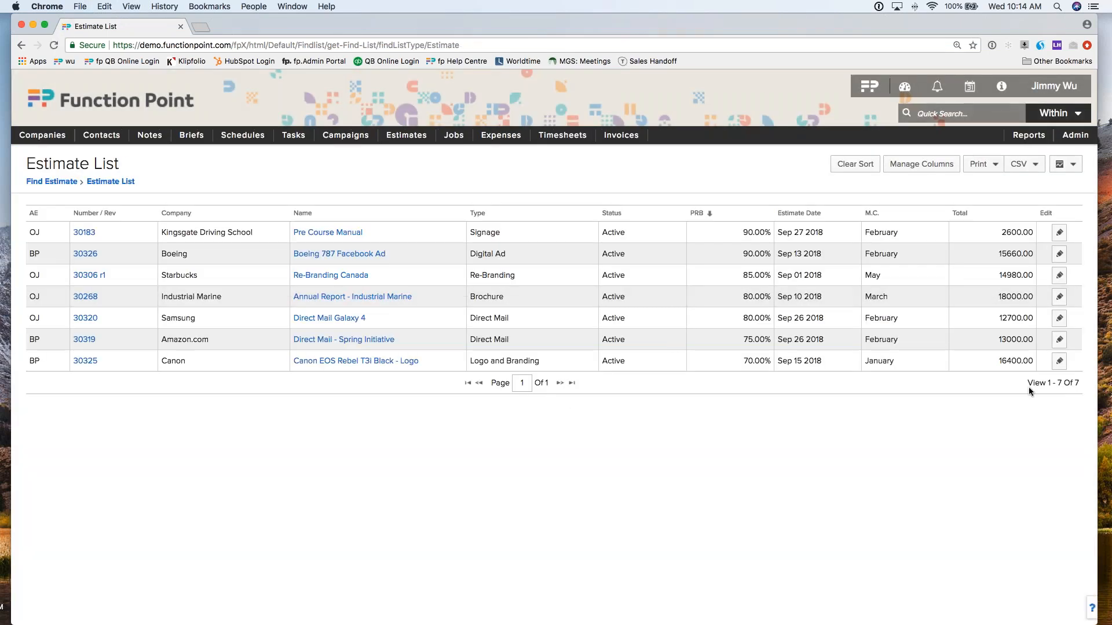
{"action": "left_click", "coordinate": [1046, 406]}
Open a new estimate form for Pro Foods Distribution and examine its Close Probability and Month Close options
{"action": "mouse_move", "coordinate": [406, 135]}
{"action": "mouse_move", "coordinate": [408, 194]}
{"action": "left_click", "coordinate": [499, 194]}
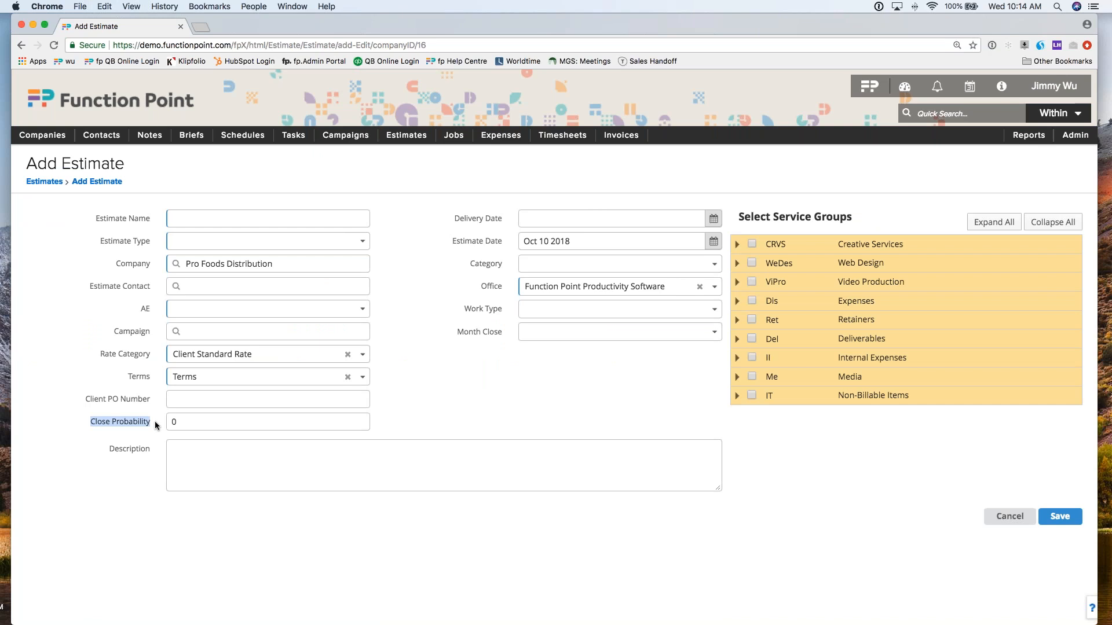
{"action": "left_click", "coordinate": [185, 422]}
{"action": "left_click", "coordinate": [534, 392]}
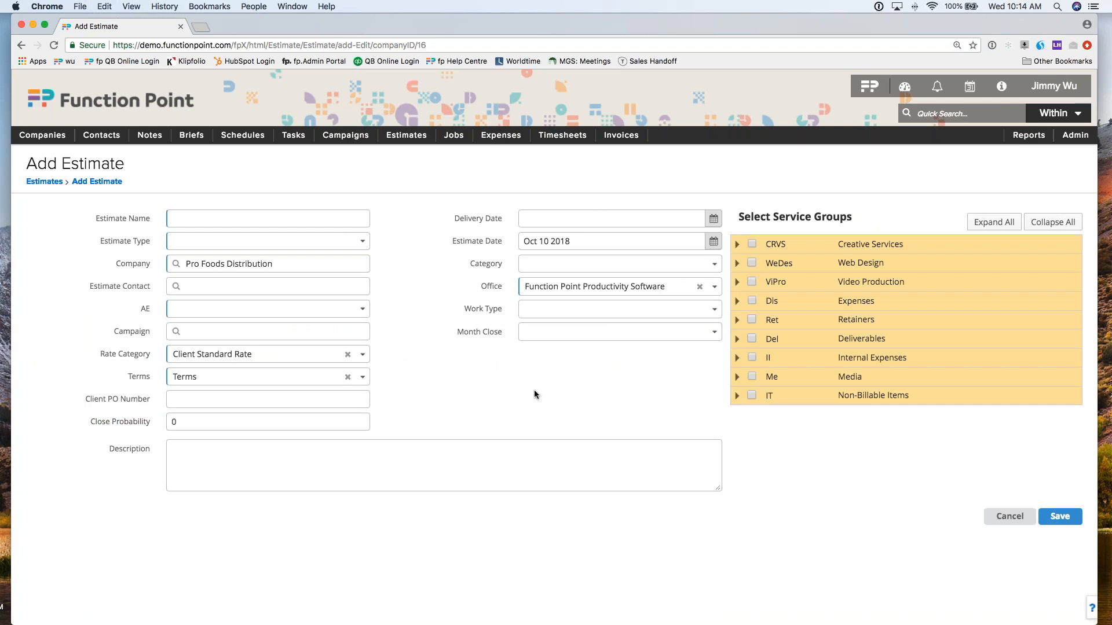
{"action": "left_click", "coordinate": [524, 331]}
{"action": "scroll", "coordinate": [585, 400], "scroll_direction": "down", "scroll_amount": 3}
{"action": "scroll", "coordinate": [585, 402], "scroll_direction": "down", "scroll_amount": 1}
{"action": "scroll", "coordinate": [586, 399], "scroll_direction": "up", "scroll_amount": 3}
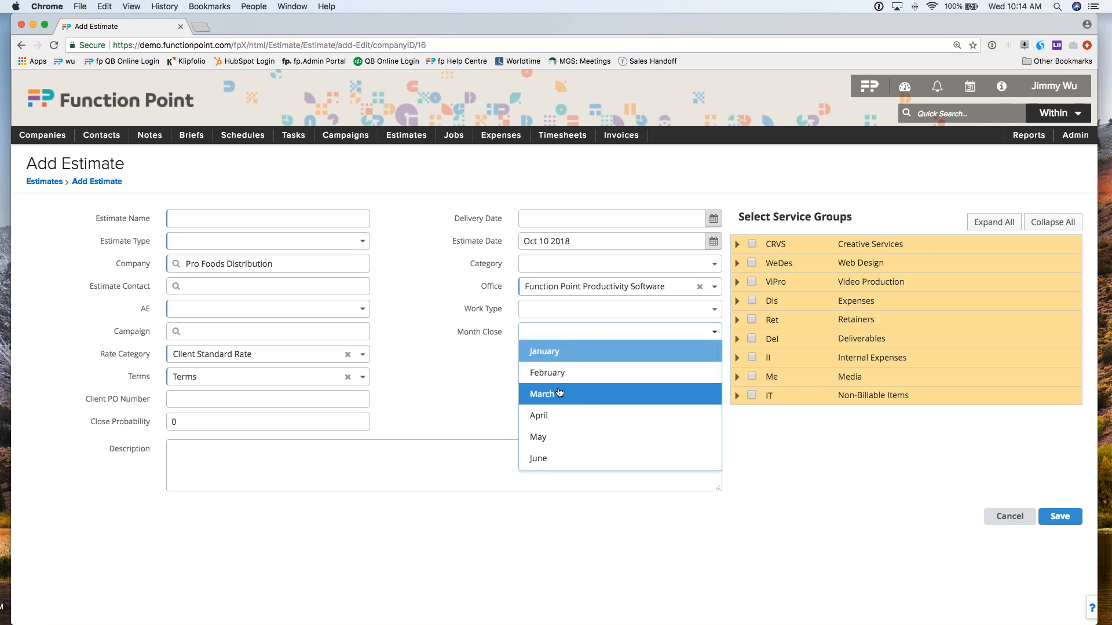
{"action": "left_click", "coordinate": [495, 380]}
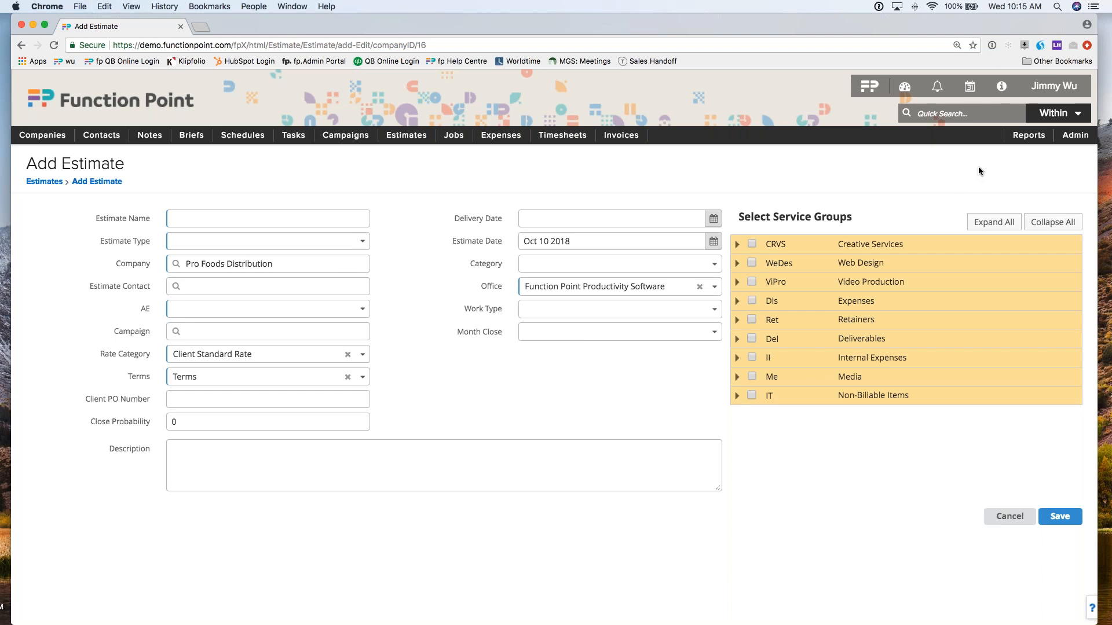
Open the New Business by Account Executive and Qualification Level report from the CRM & Sales reports and include all account executives
{"action": "mouse_move", "coordinate": [1037, 139]}
{"action": "left_click", "coordinate": [1005, 213]}
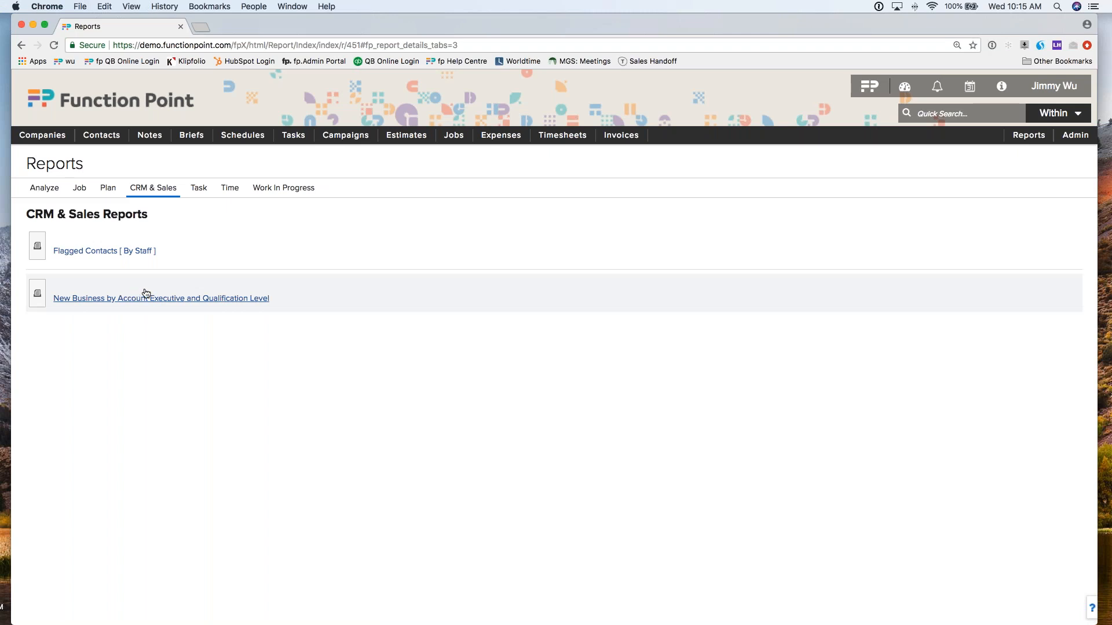
{"action": "left_click", "coordinate": [146, 296]}
{"action": "left_click", "coordinate": [487, 294]}
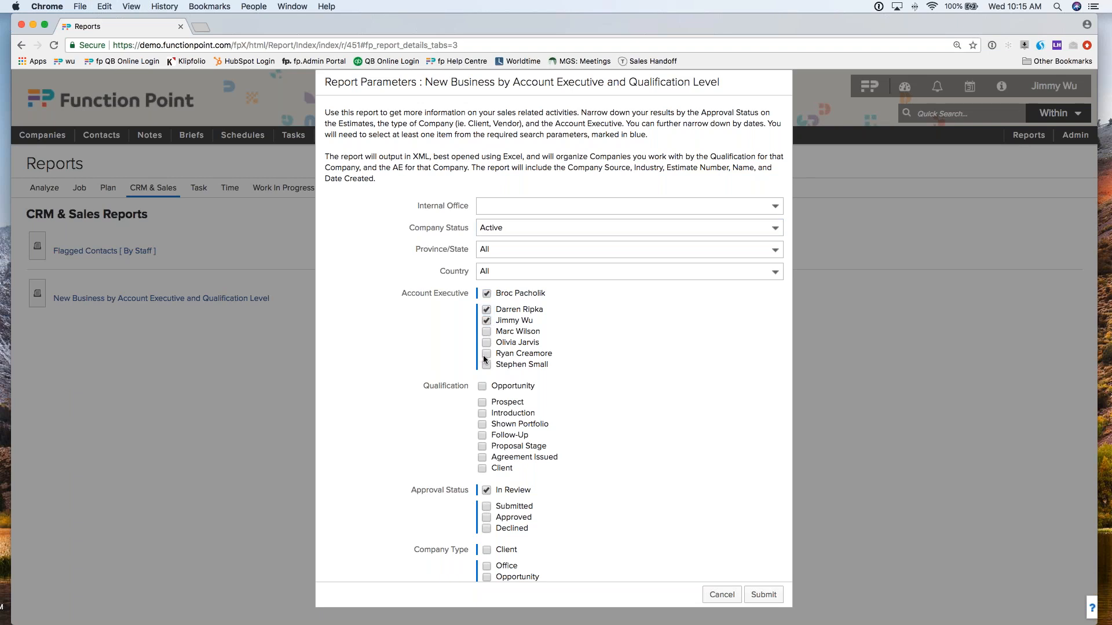
{"action": "left_click", "coordinate": [487, 332]}
{"action": "left_click", "coordinate": [487, 343]}
{"action": "left_click", "coordinate": [487, 354]}
Limit the report's approval status to In Review and Submitted
{"action": "scroll", "coordinate": [439, 385], "scroll_direction": "down", "scroll_amount": 3}
{"action": "left_click", "coordinate": [487, 333]}
{"action": "left_click", "coordinate": [487, 354]}
{"action": "scroll", "coordinate": [456, 339], "scroll_direction": "up", "scroll_amount": 3}
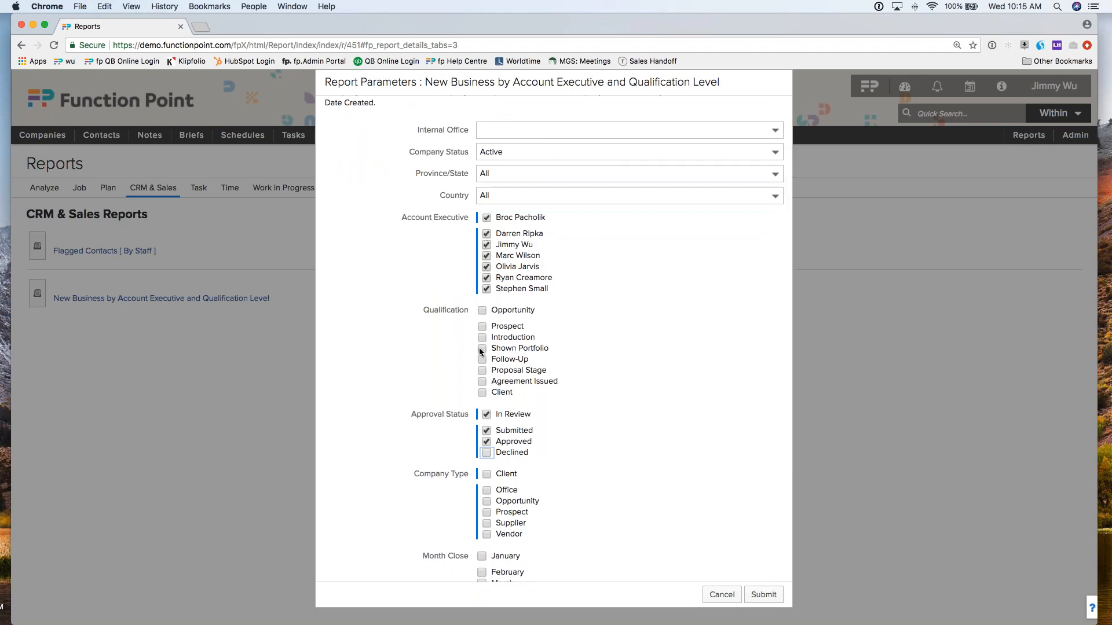
{"action": "scroll", "coordinate": [463, 423], "scroll_direction": "down", "scroll_amount": 2}
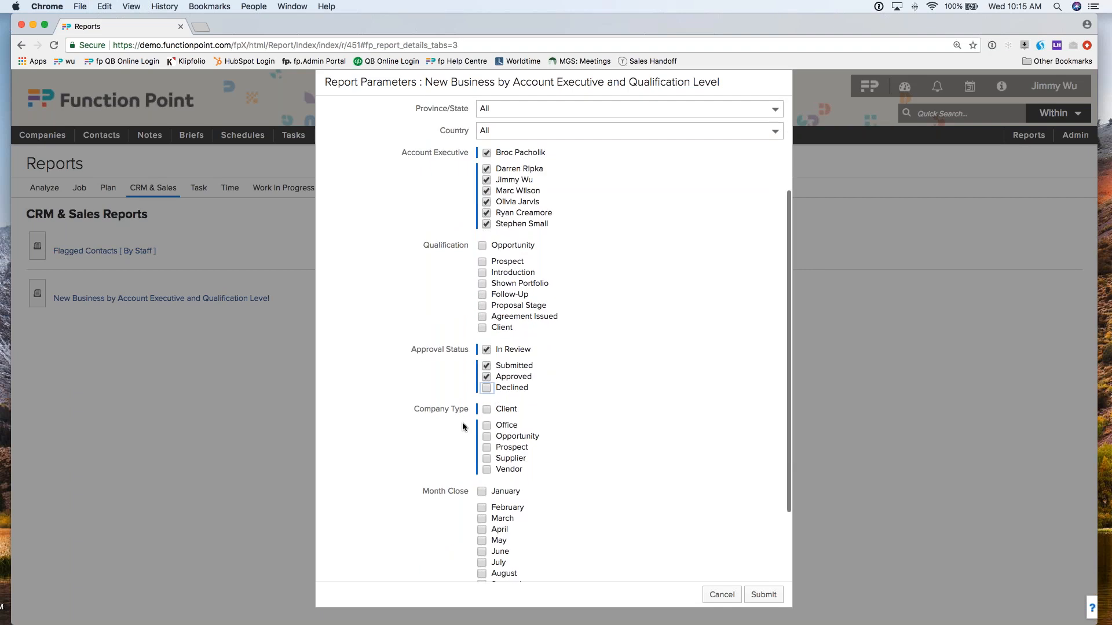
{"action": "left_click", "coordinate": [485, 377]}
{"action": "left_click_drag", "start_coordinate": [405, 350], "coordinate": [471, 352]}
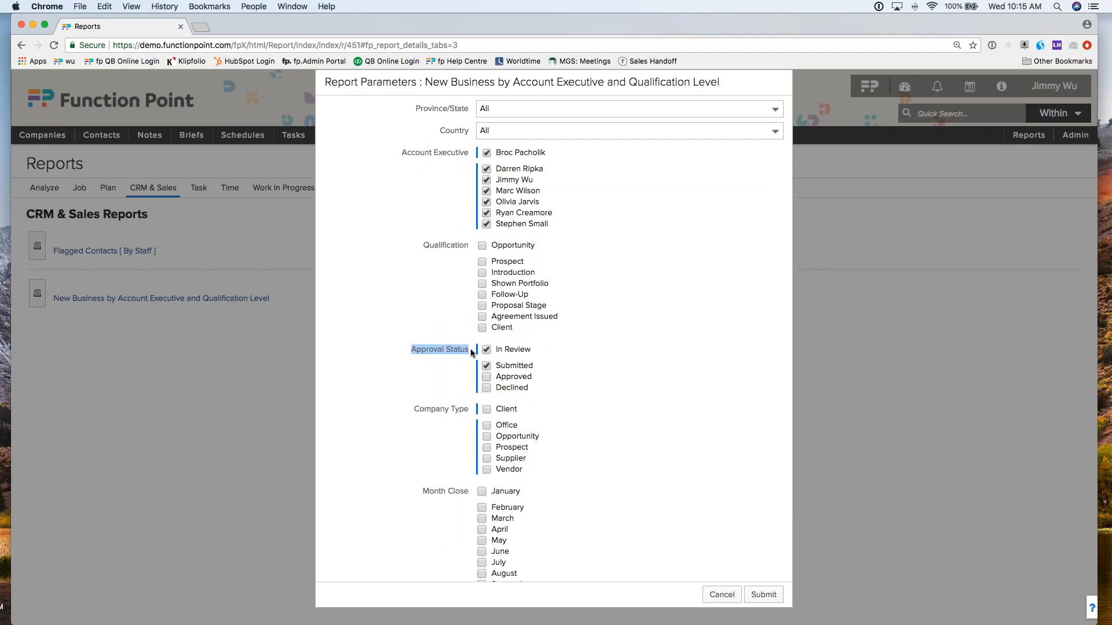
{"action": "left_click", "coordinate": [471, 351]}
{"action": "left_click_drag", "start_coordinate": [492, 349], "coordinate": [563, 350]}
{"action": "left_click", "coordinate": [565, 349]}
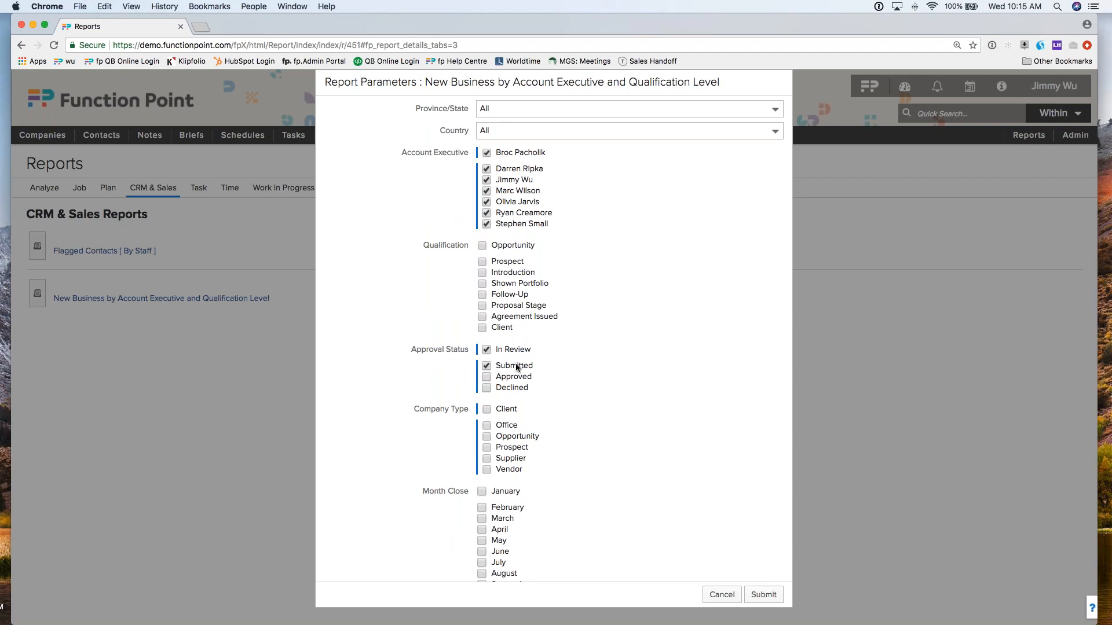
Include the company types Client, Office, Opportunity and Prospect, review the month and date filters, and submit the report
{"action": "scroll", "coordinate": [537, 380], "scroll_direction": "down", "scroll_amount": 2}
{"action": "left_click", "coordinate": [489, 334]}
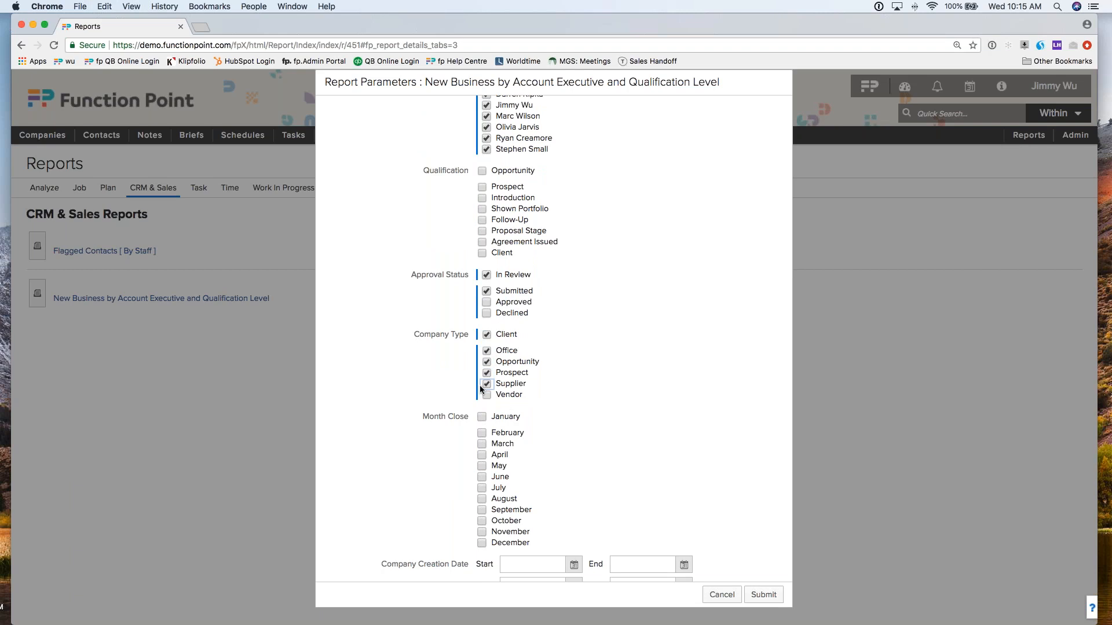
{"action": "scroll", "coordinate": [616, 416], "scroll_direction": "down", "scroll_amount": 1}
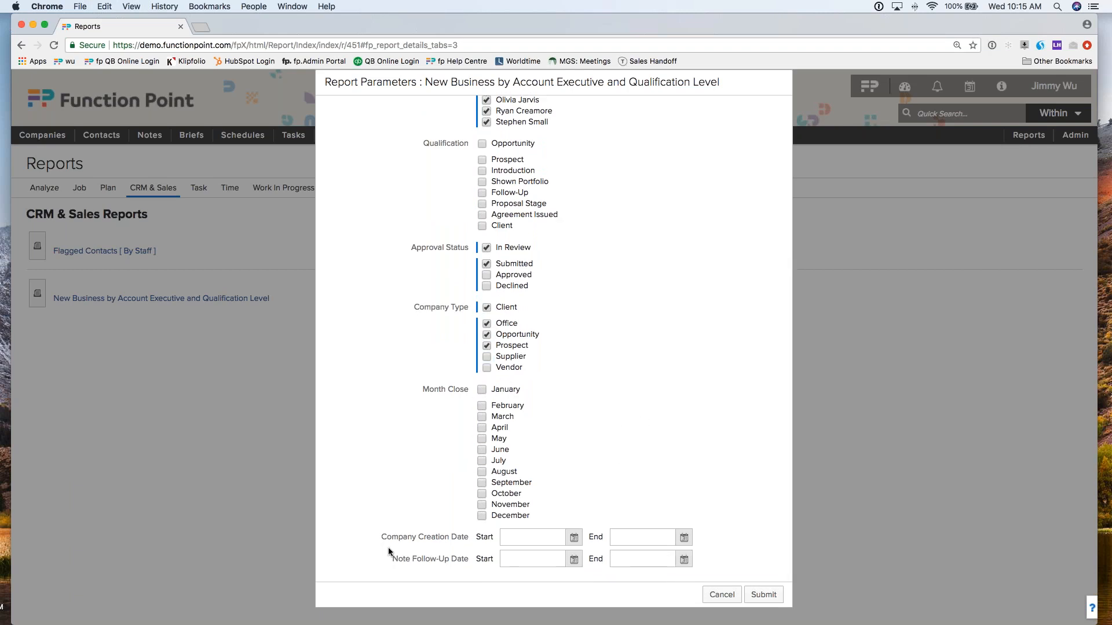
{"action": "left_click_drag", "start_coordinate": [379, 539], "coordinate": [492, 538]}
{"action": "left_click", "coordinate": [492, 539]}
{"action": "left_click_drag", "start_coordinate": [466, 388], "coordinate": [540, 515]}
{"action": "left_click", "coordinate": [542, 515]}
{"action": "left_click", "coordinate": [767, 594]}
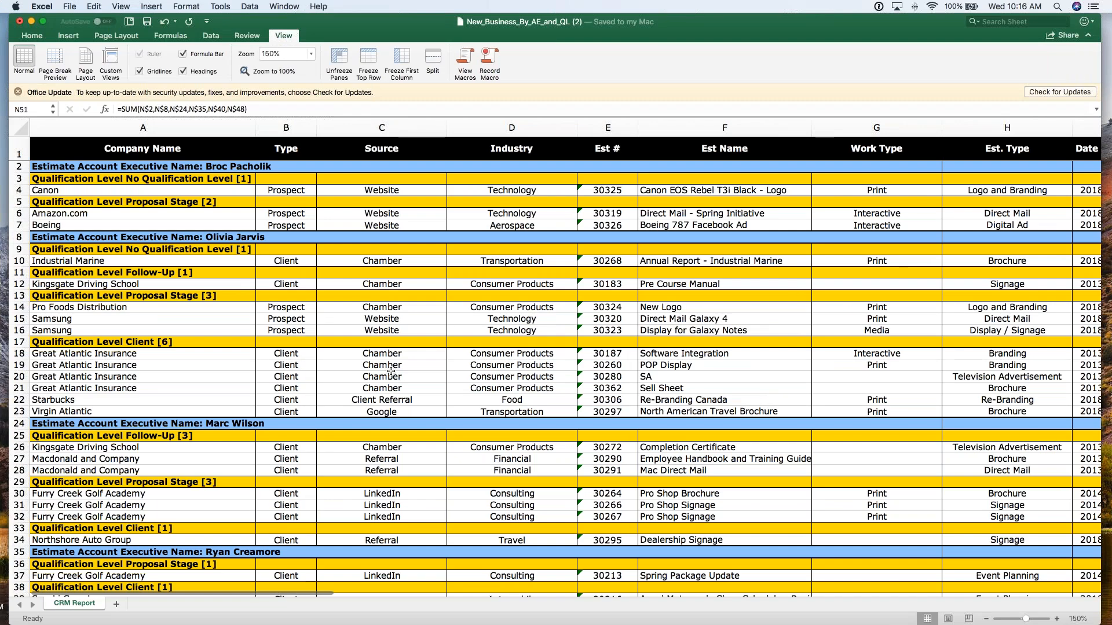
In the exported Excel report, examine how the estimates are grouped under each account executive
{"action": "scroll", "coordinate": [372, 366], "scroll_direction": "right", "scroll_amount": 1}
{"action": "left_click", "coordinate": [225, 329]}
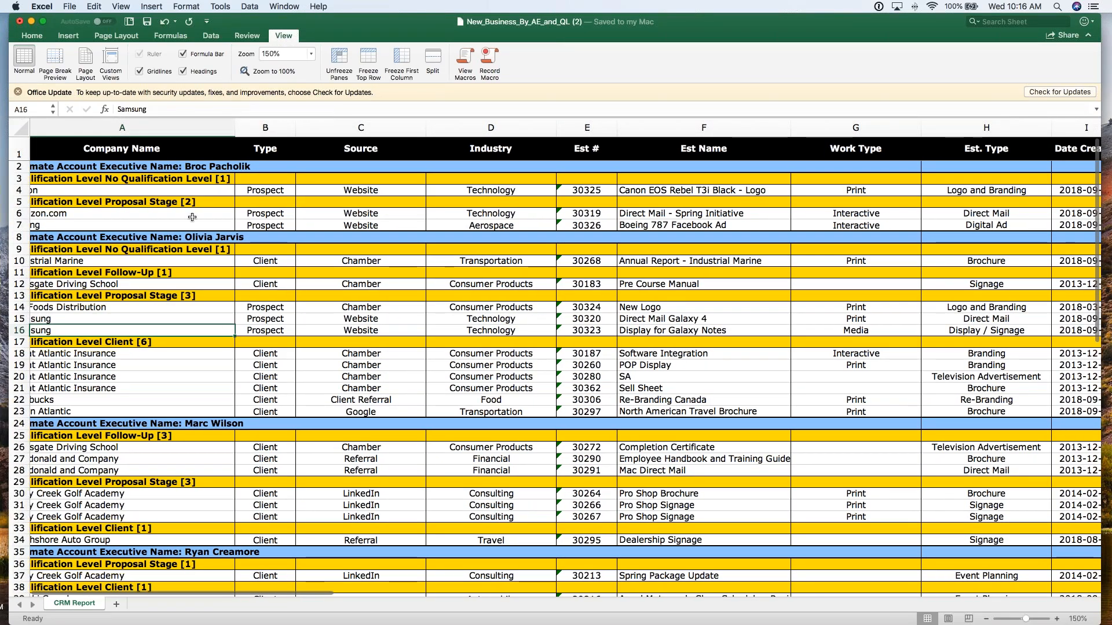
{"action": "scroll", "coordinate": [192, 217], "scroll_direction": "left", "scroll_amount": 1}
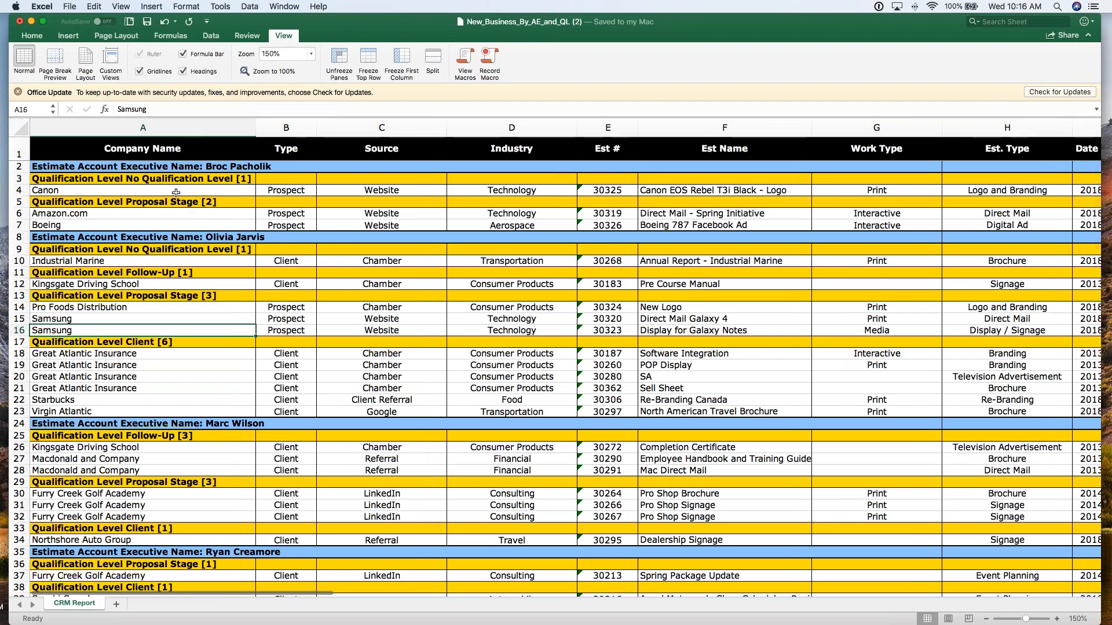
{"action": "left_click", "coordinate": [27, 166]}
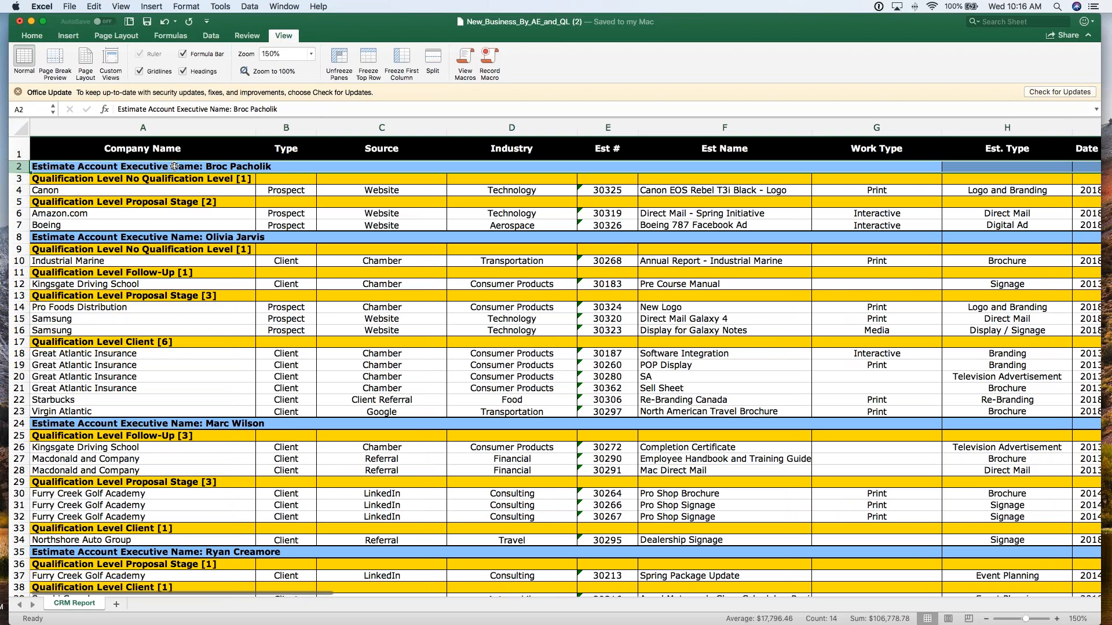
{"action": "left_click", "coordinate": [182, 238]}
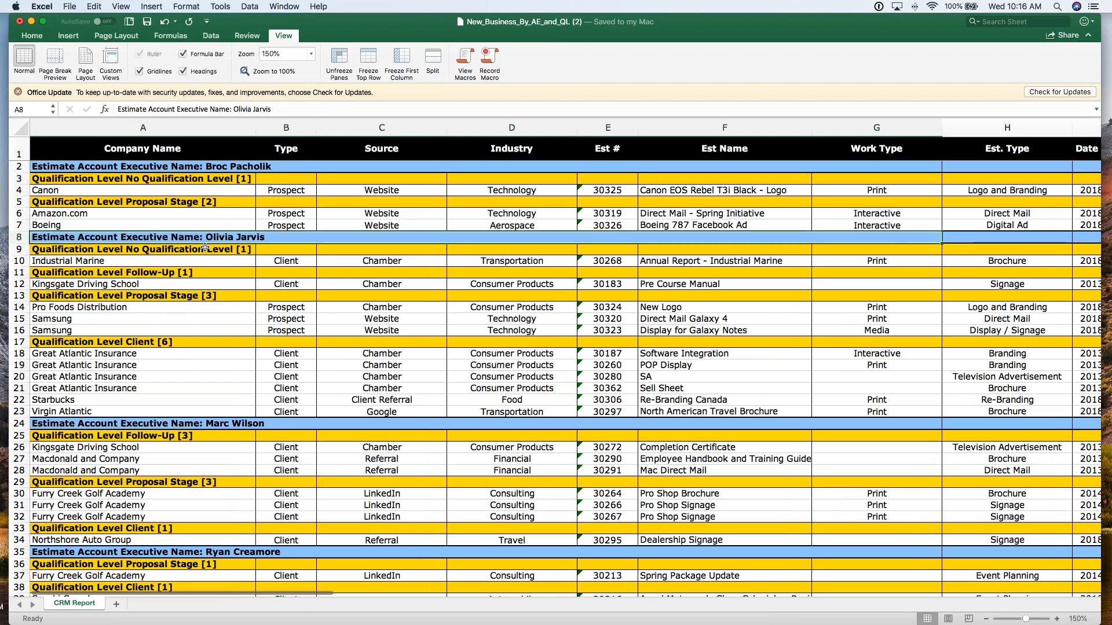
{"action": "left_click", "coordinate": [221, 424]}
{"action": "left_click", "coordinate": [228, 554]}
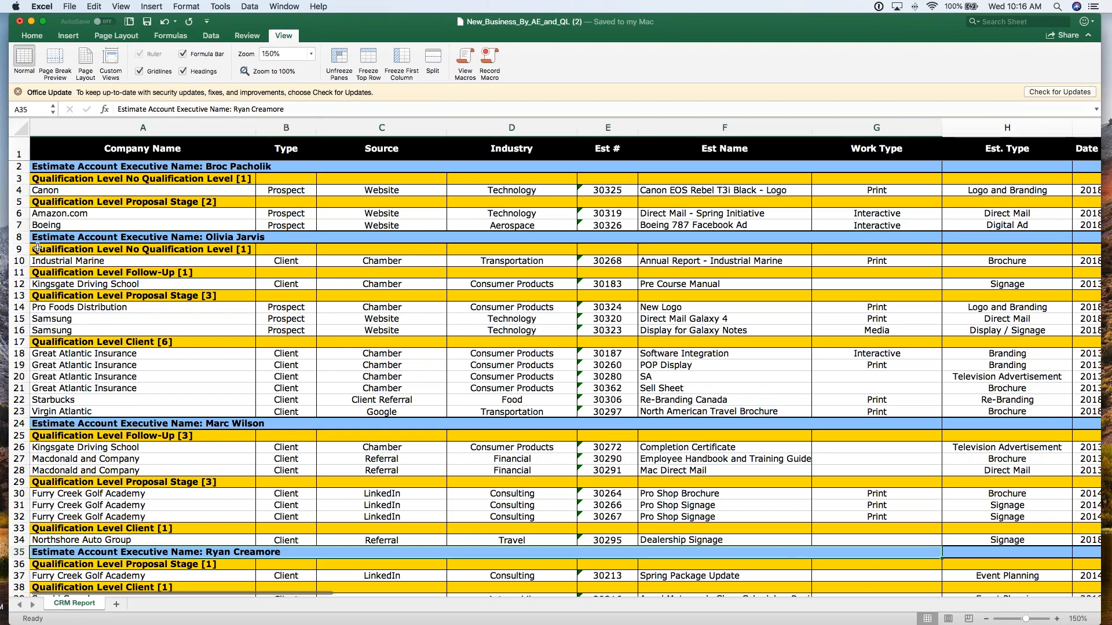
Examine the Follow-Up, Proposal Stage and Client qualification groups under the second account executive and the companies they contain
{"action": "left_click", "coordinate": [119, 238]}
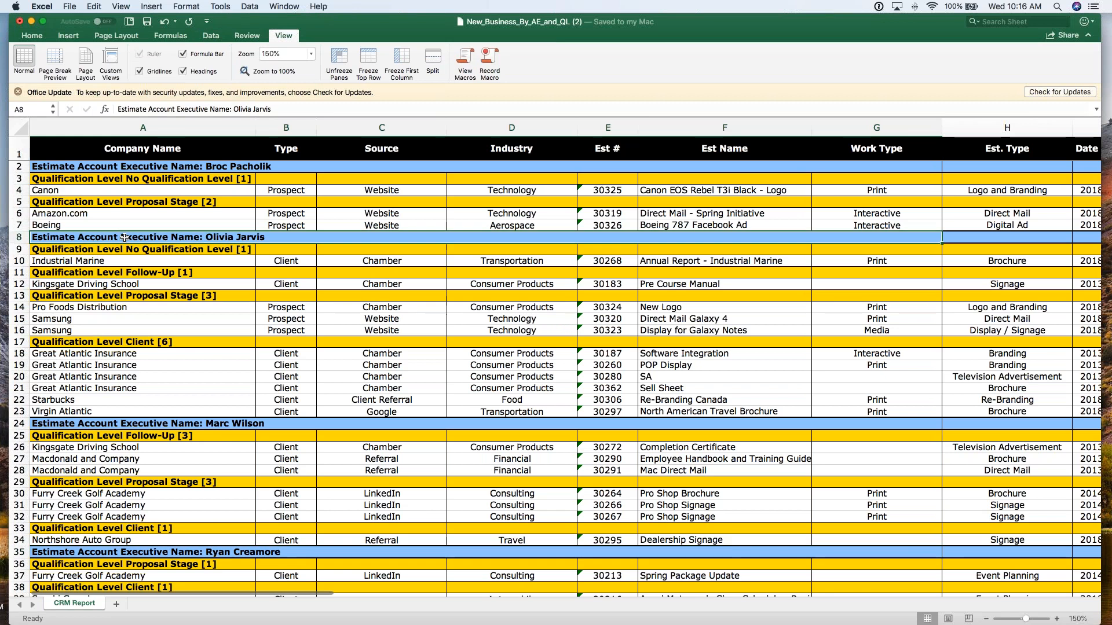
{"action": "left_click", "coordinate": [18, 271]}
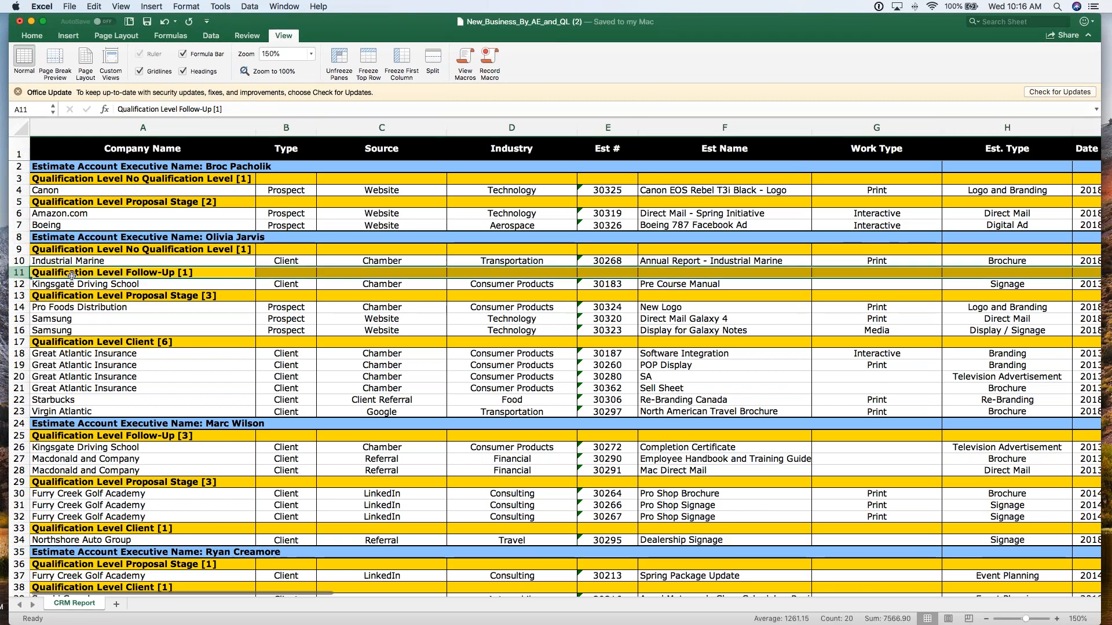
{"action": "left_click", "coordinate": [131, 297]}
{"action": "left_click", "coordinate": [139, 341]}
{"action": "left_click_drag", "start_coordinate": [148, 354], "coordinate": [159, 412]}
{"action": "left_click", "coordinate": [187, 388]}
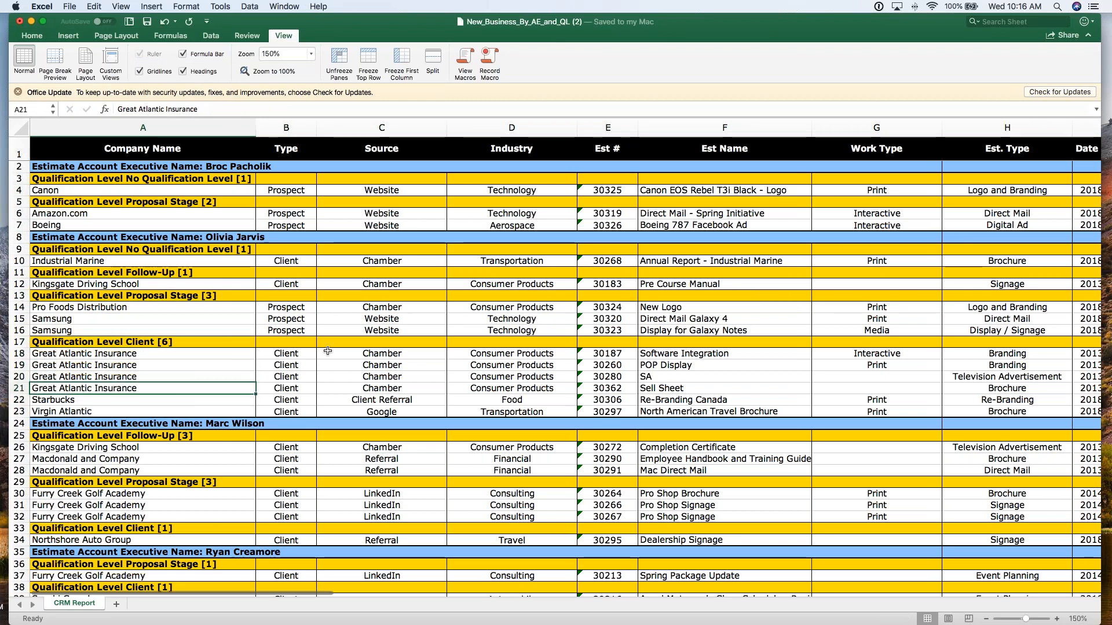
{"action": "scroll", "coordinate": [164, 272], "scroll_direction": "down", "scroll_amount": 1}
{"action": "left_click", "coordinate": [164, 271]}
{"action": "left_click", "coordinate": [168, 282]}
{"action": "left_click", "coordinate": [184, 293]}
{"action": "left_click", "coordinate": [206, 339]}
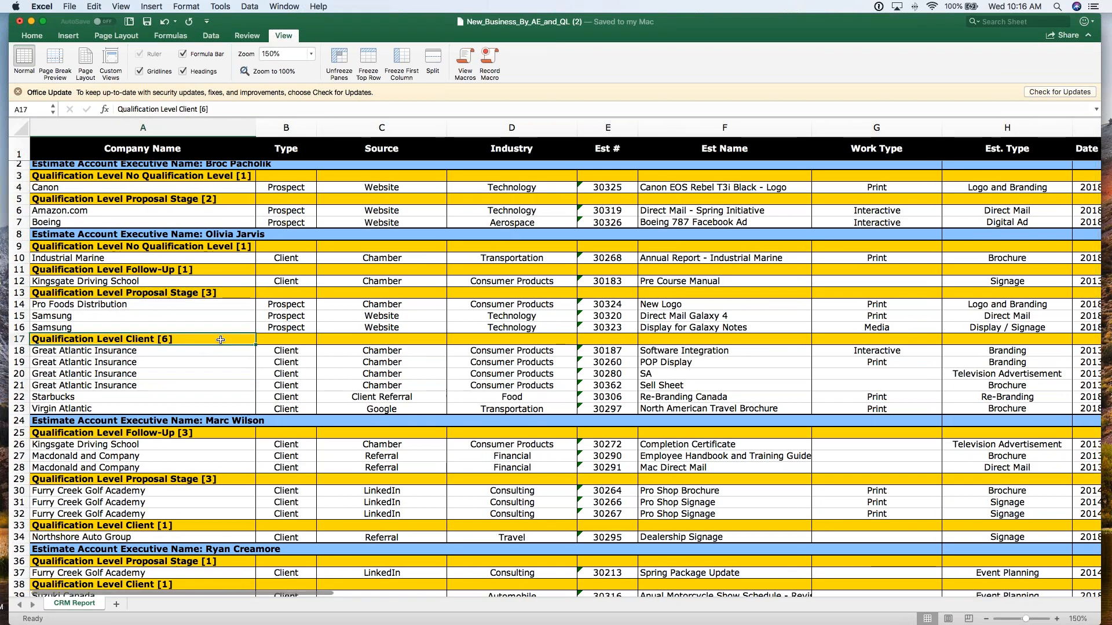
Examine the report's Type, Est Name, Work Type, Est. Type and Status columns for the listed estimates
{"action": "scroll", "coordinate": [255, 330], "scroll_direction": "up", "scroll_amount": 1}
{"action": "left_click", "coordinate": [308, 319]}
{"action": "scroll", "coordinate": [325, 313], "scroll_direction": "right", "scroll_amount": 5}
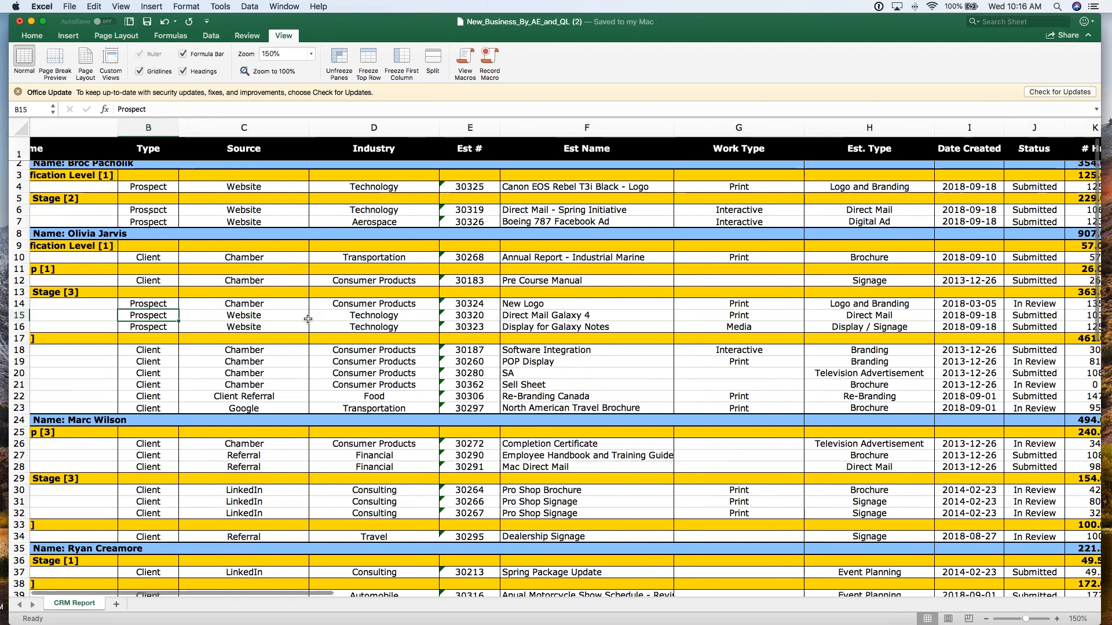
{"action": "scroll", "coordinate": [357, 299], "scroll_direction": "right", "scroll_amount": 5}
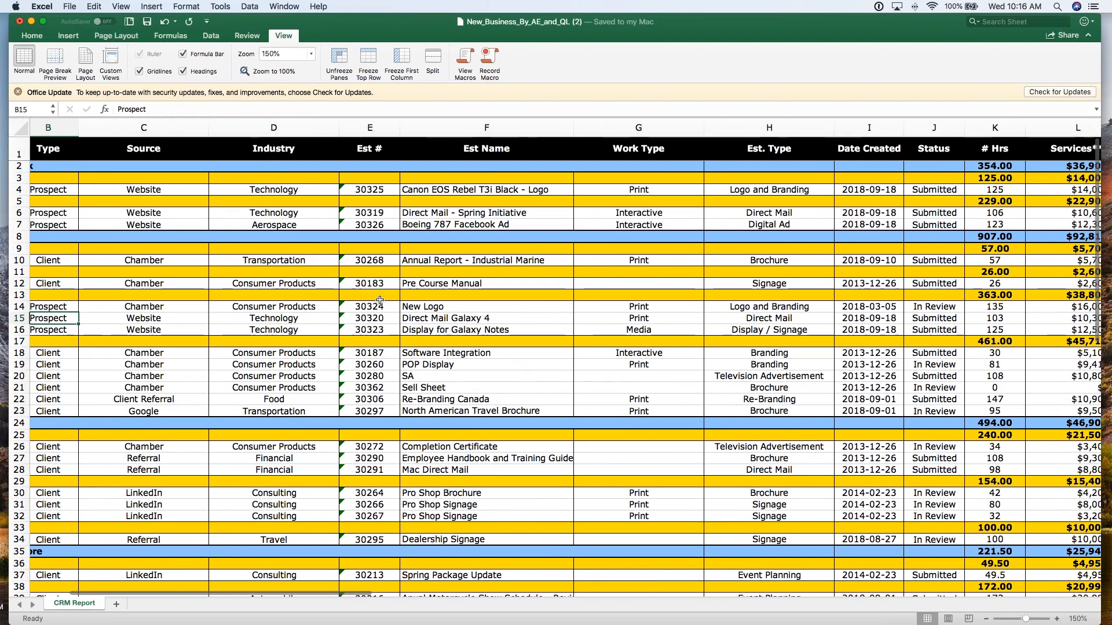
{"action": "left_click_drag", "start_coordinate": [459, 303], "coordinate": [472, 330]}
{"action": "left_click", "coordinate": [656, 140]}
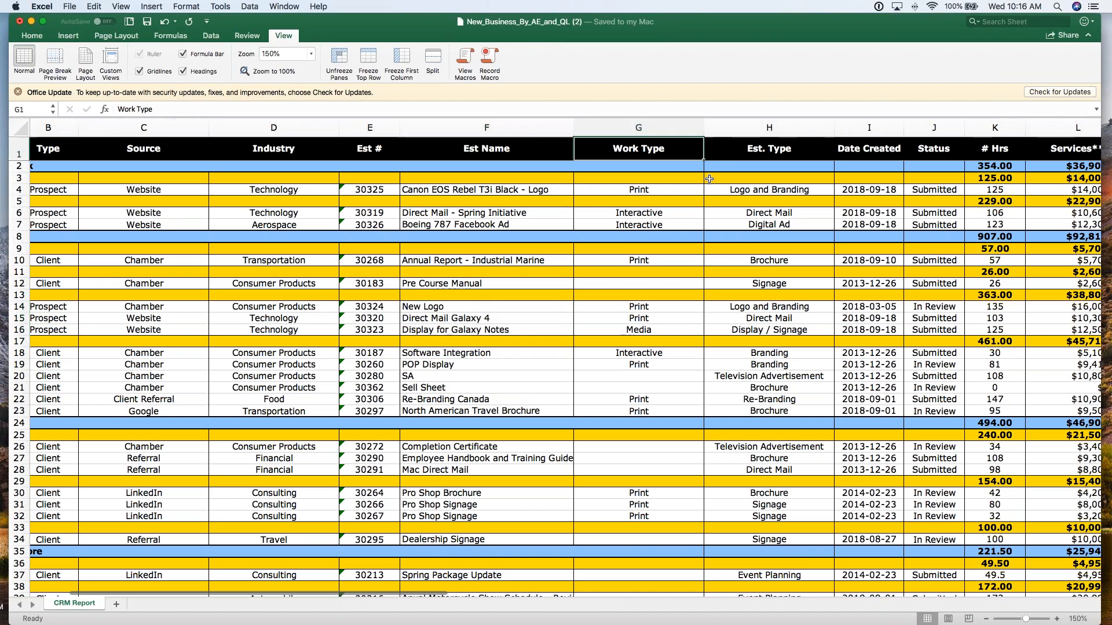
{"action": "left_click", "coordinate": [764, 148]}
{"action": "scroll", "coordinate": [812, 203], "scroll_direction": "right", "scroll_amount": 3}
{"action": "scroll", "coordinate": [812, 202], "scroll_direction": "right", "scroll_amount": 5}
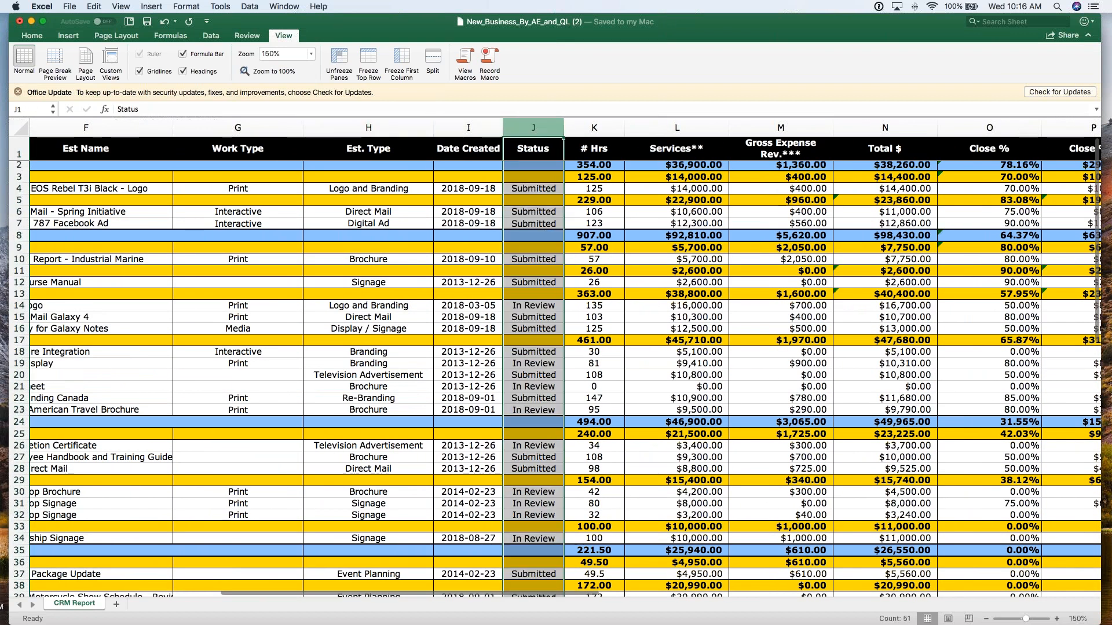
{"action": "left_click", "coordinate": [545, 214]}
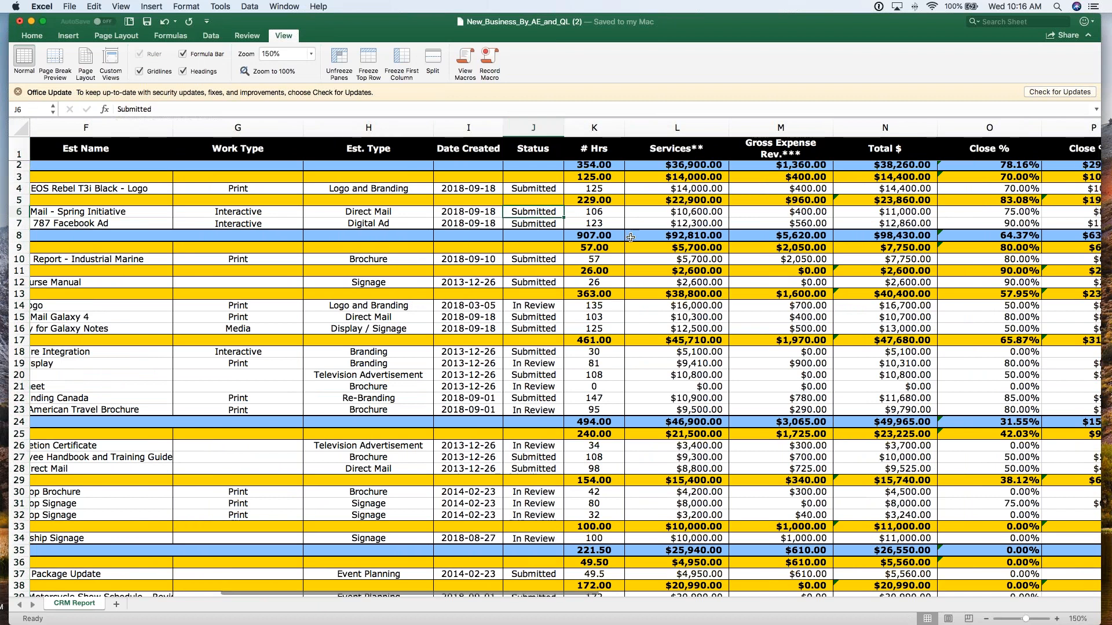
Examine the report's # Hrs, Services and Gross Expense Rev. columns one after another
{"action": "scroll", "coordinate": [628, 238], "scroll_direction": "right", "scroll_amount": 2}
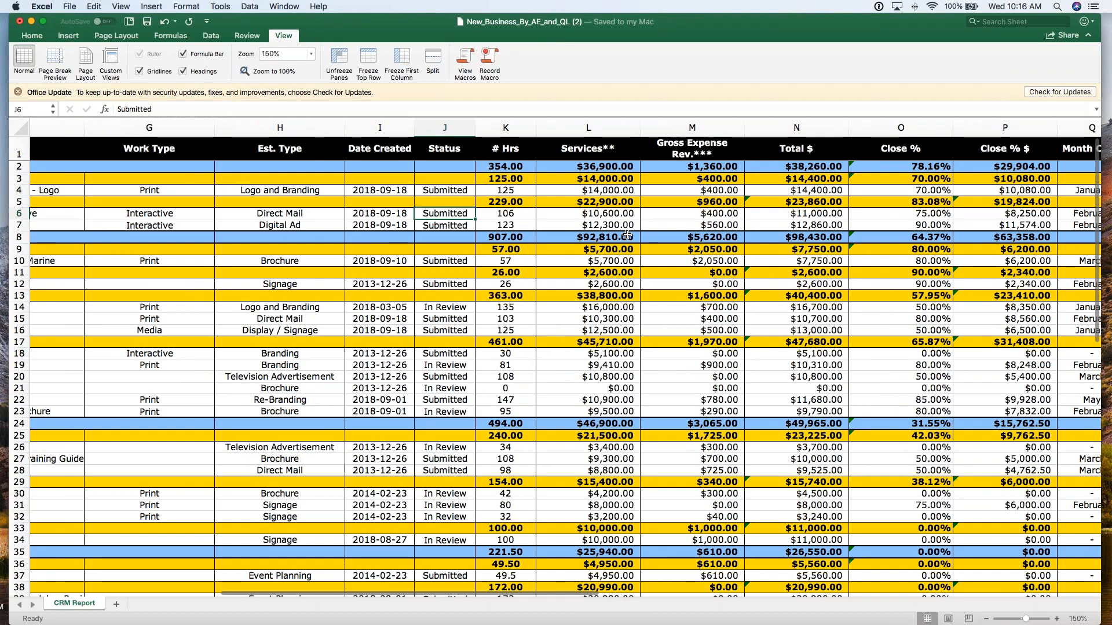
{"action": "scroll", "coordinate": [629, 238], "scroll_direction": "right", "scroll_amount": 1}
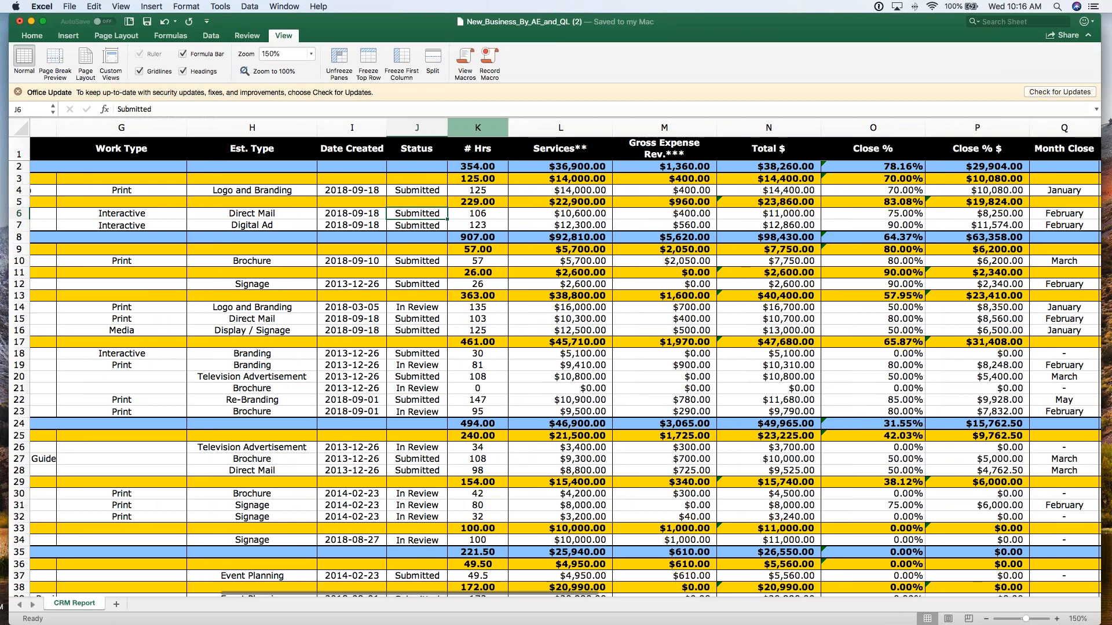
{"action": "left_click", "coordinate": [478, 128]}
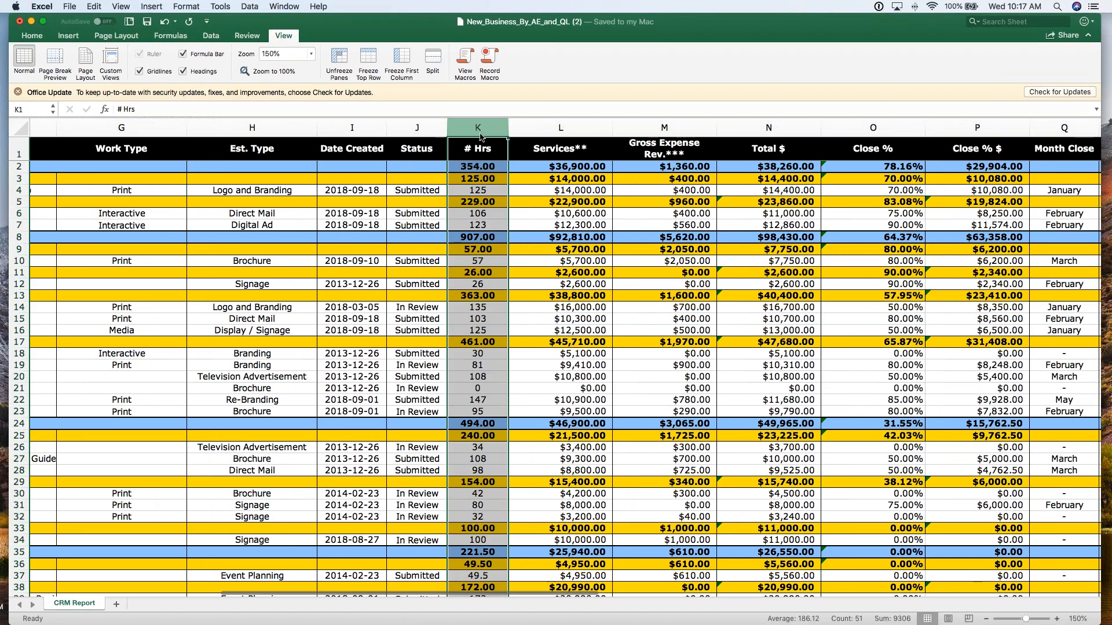
{"action": "left_click", "coordinate": [571, 129]}
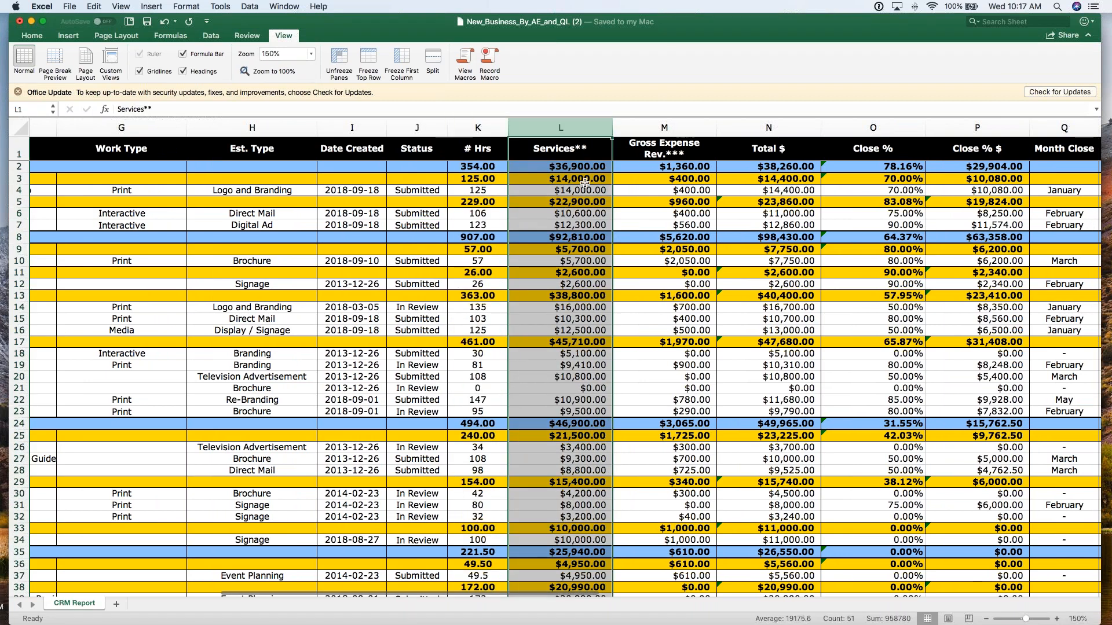
{"action": "left_click", "coordinate": [664, 128]}
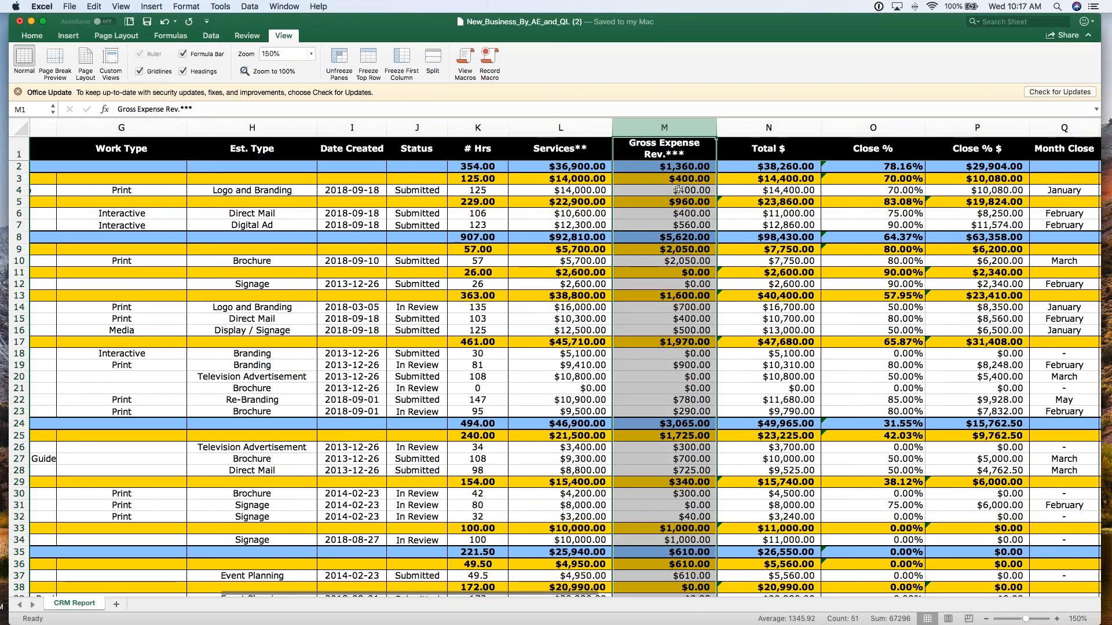
{"action": "scroll", "coordinate": [689, 190], "scroll_direction": "right", "scroll_amount": 3}
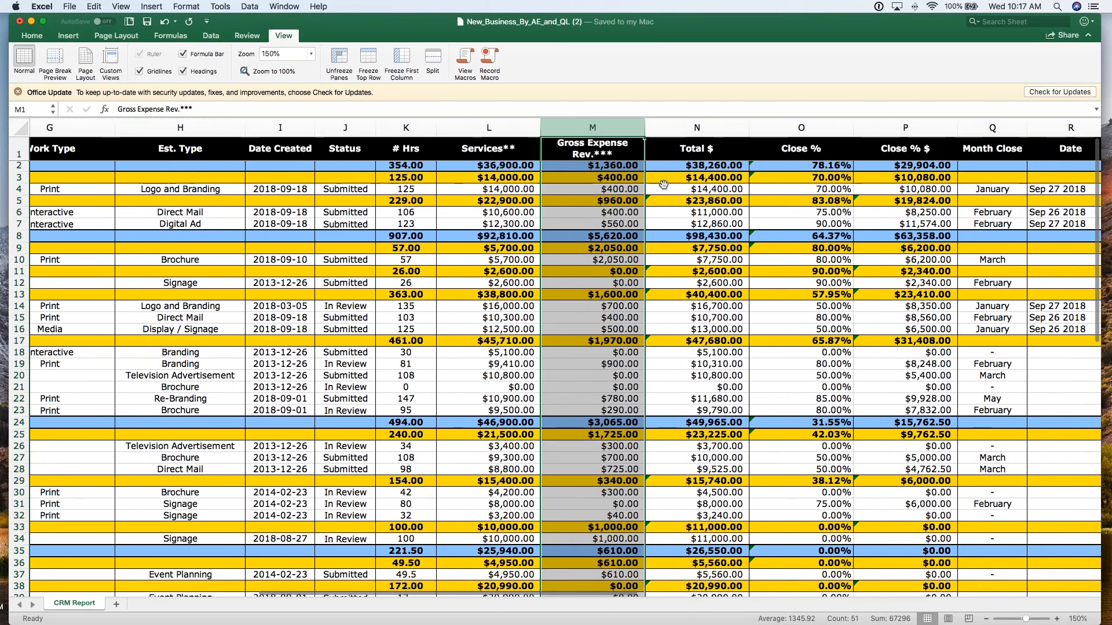
Examine the Total $ and Close % columns and how the POP Display estimate's Close % $ is calculated from them
{"action": "left_click", "coordinate": [721, 128]}
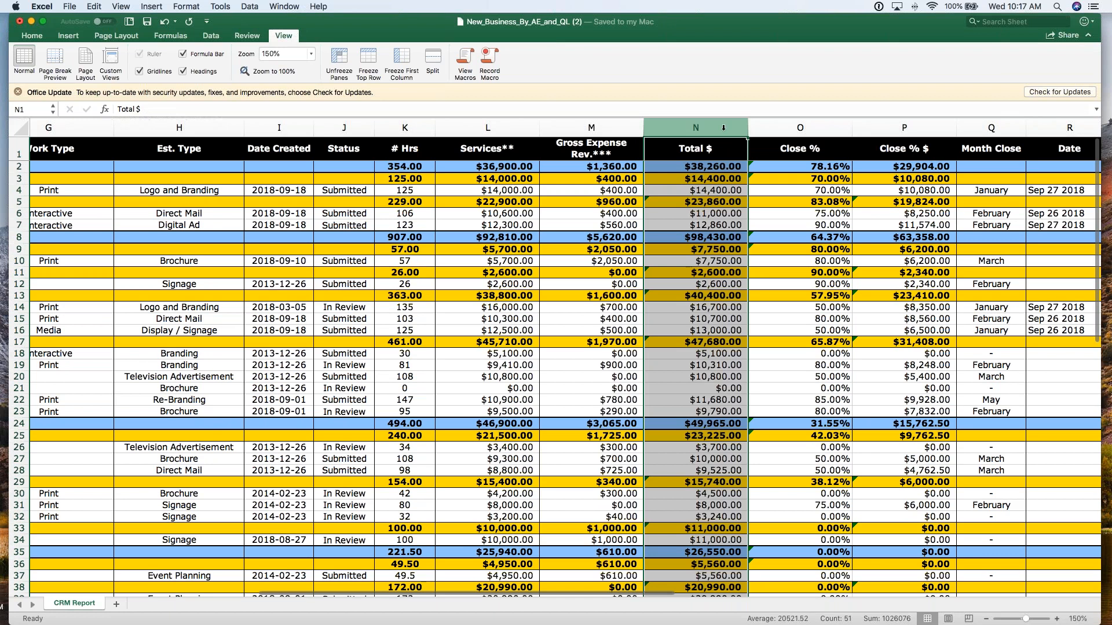
{"action": "left_click", "coordinate": [790, 129]}
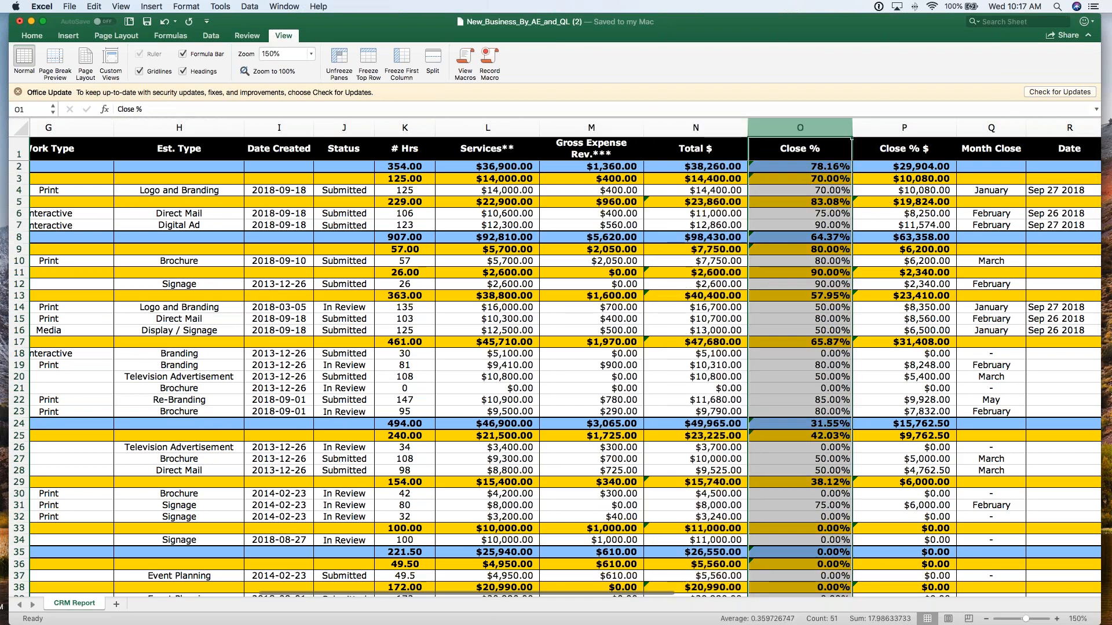
{"action": "left_click", "coordinate": [802, 364]}
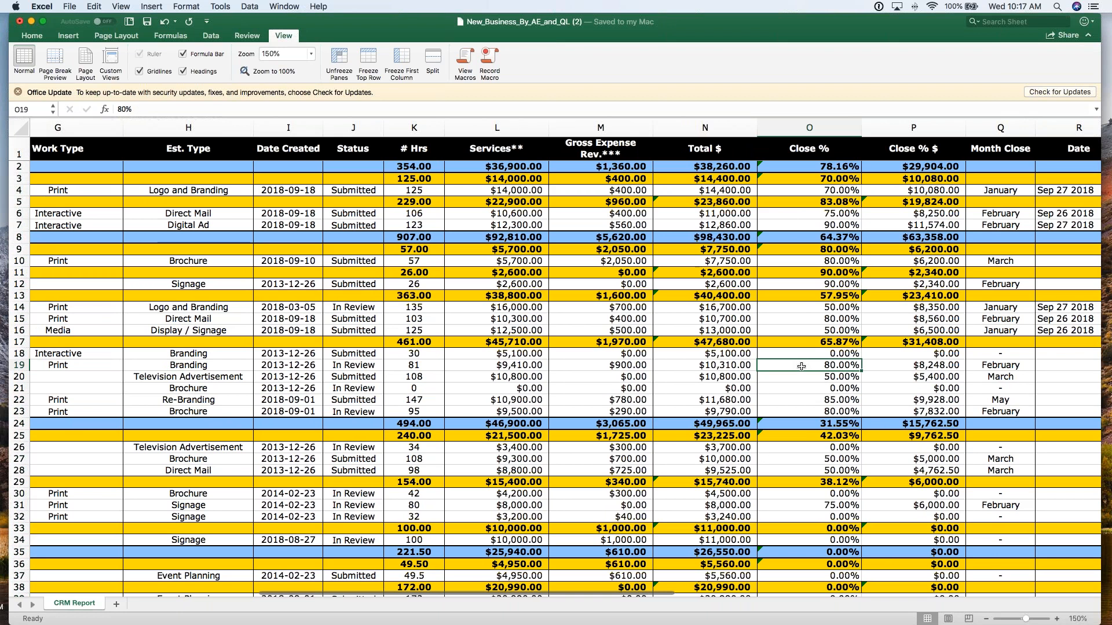
{"action": "scroll", "coordinate": [848, 366], "scroll_direction": "right", "scroll_amount": 1}
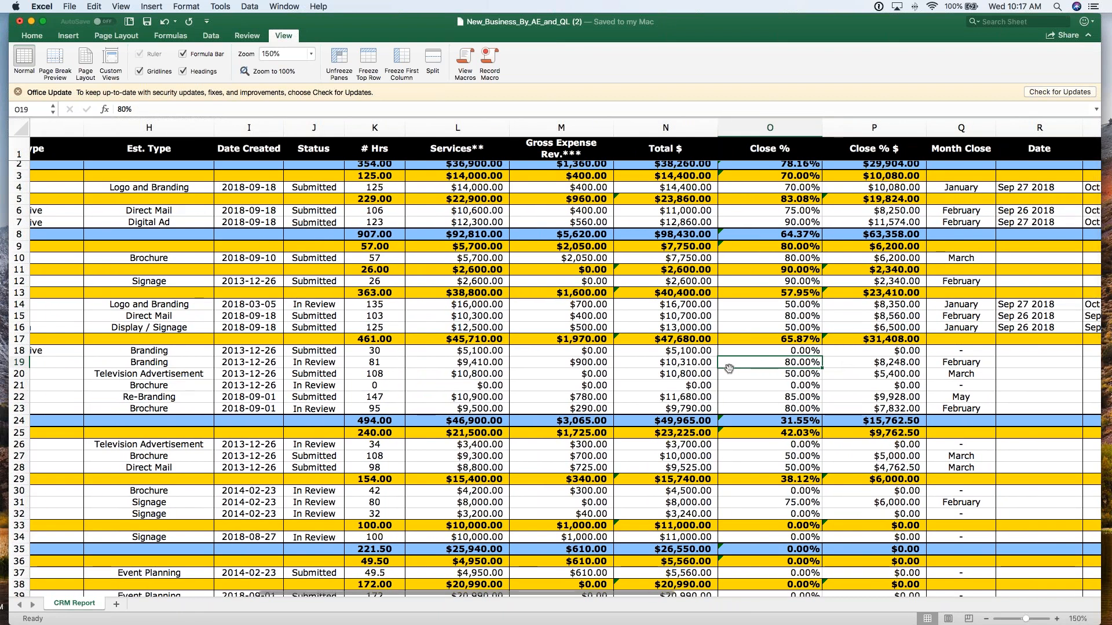
{"action": "left_click", "coordinate": [693, 364]}
{"action": "left_click", "coordinate": [770, 364]}
{"action": "left_click", "coordinate": [863, 362]}
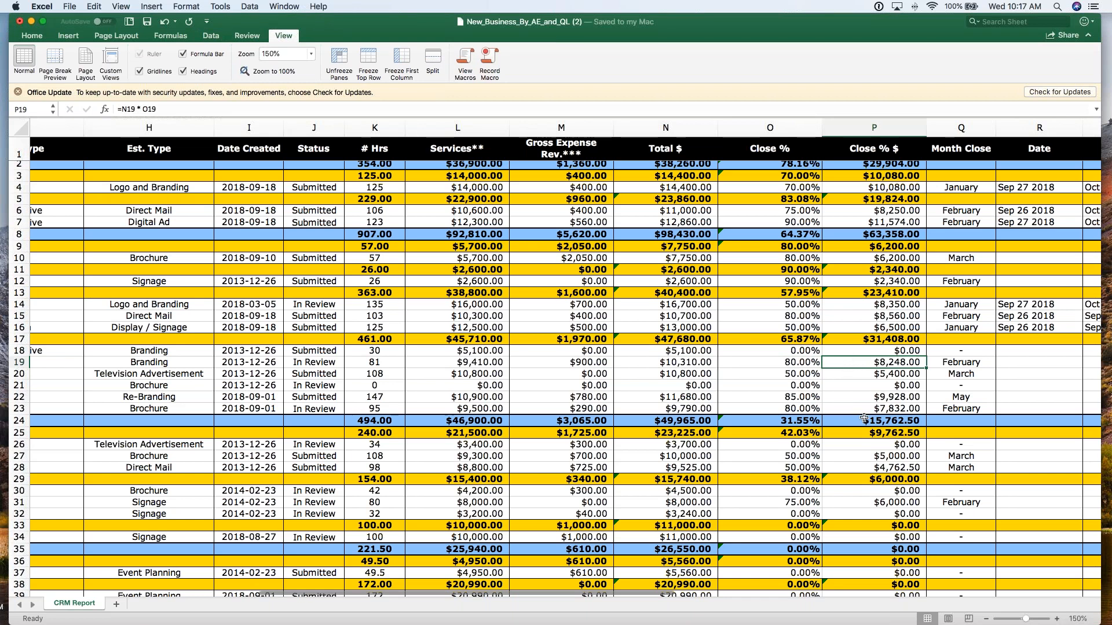
Find the Grand Total row below the last account executive and examine its Total $, Close % and Close % $ figures
{"action": "scroll", "coordinate": [864, 418], "scroll_direction": "left", "scroll_amount": 15}
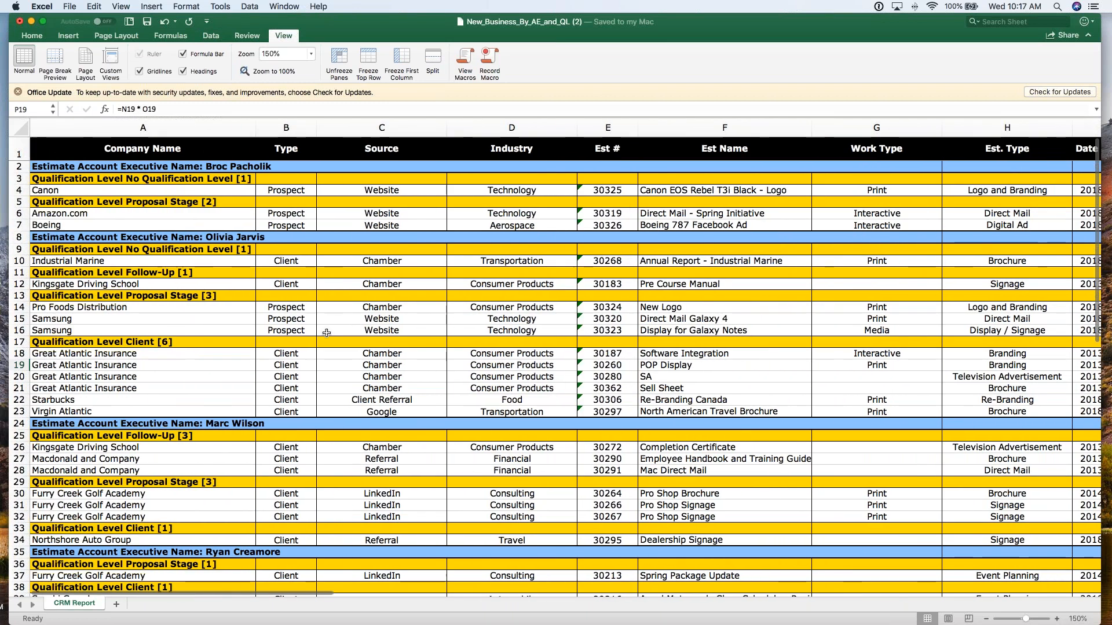
{"action": "left_click", "coordinate": [218, 424]}
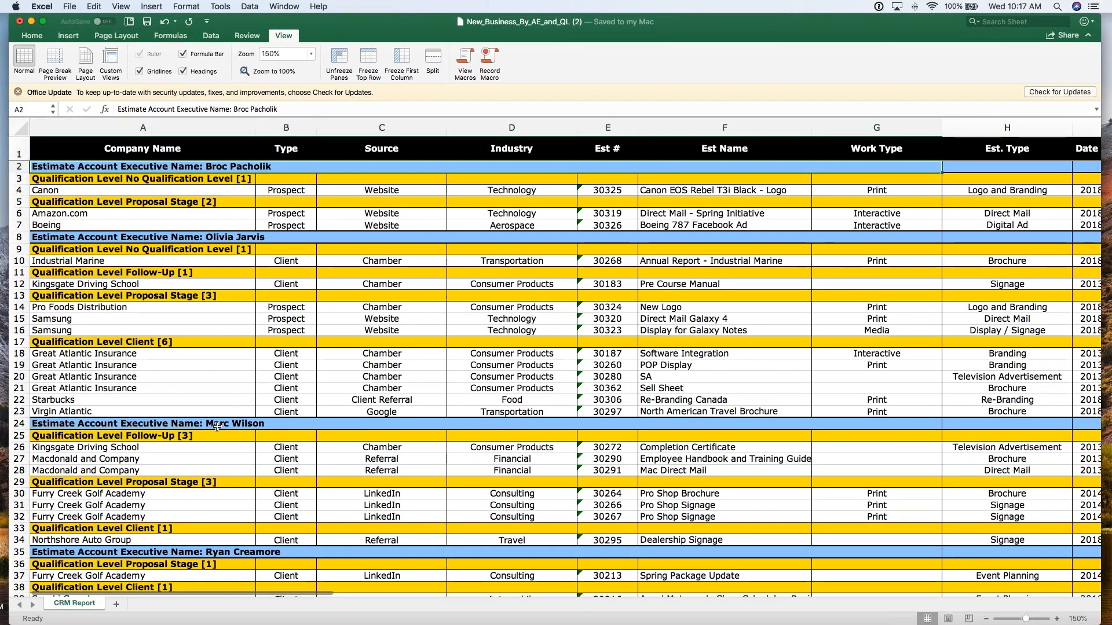
{"action": "scroll", "coordinate": [446, 426], "scroll_direction": "down", "scroll_amount": 10}
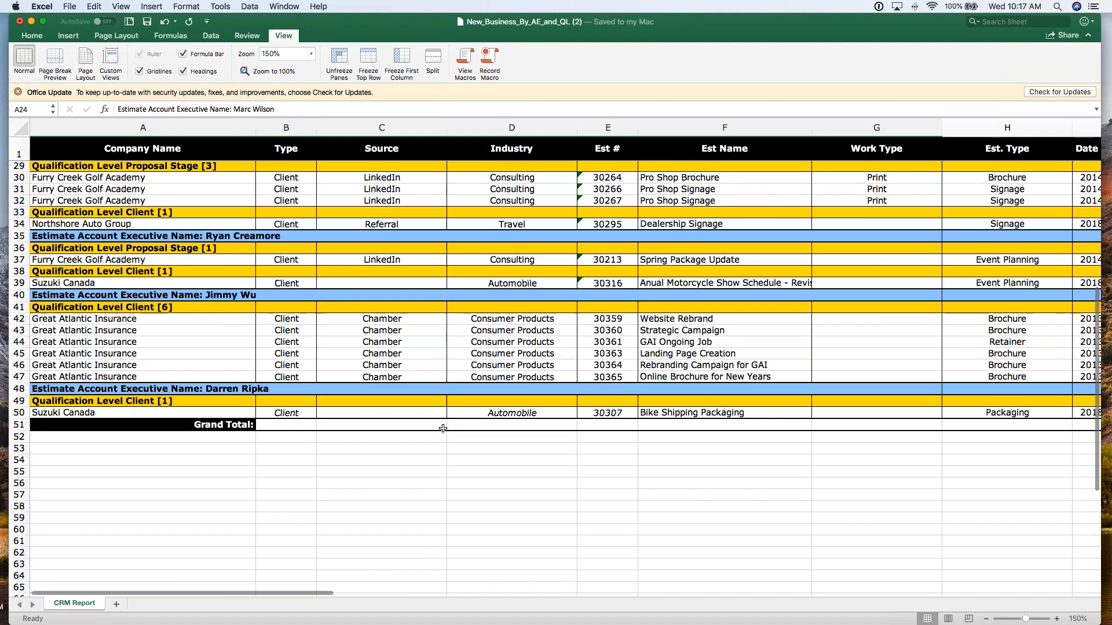
{"action": "scroll", "coordinate": [567, 429], "scroll_direction": "right", "scroll_amount": 10}
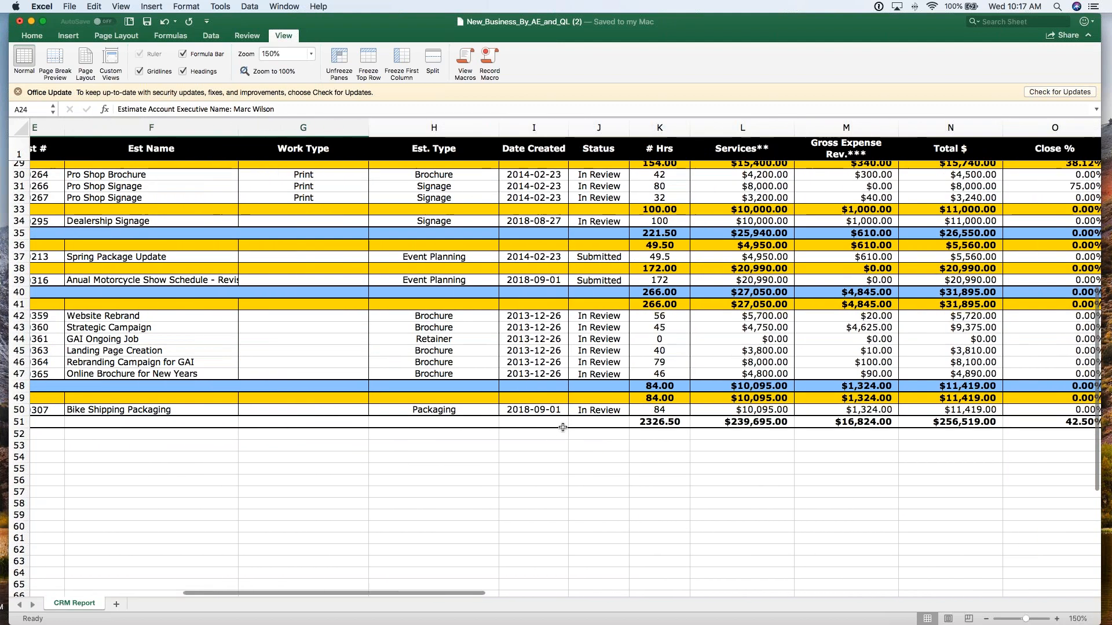
{"action": "scroll", "coordinate": [561, 427], "scroll_direction": "right", "scroll_amount": 4}
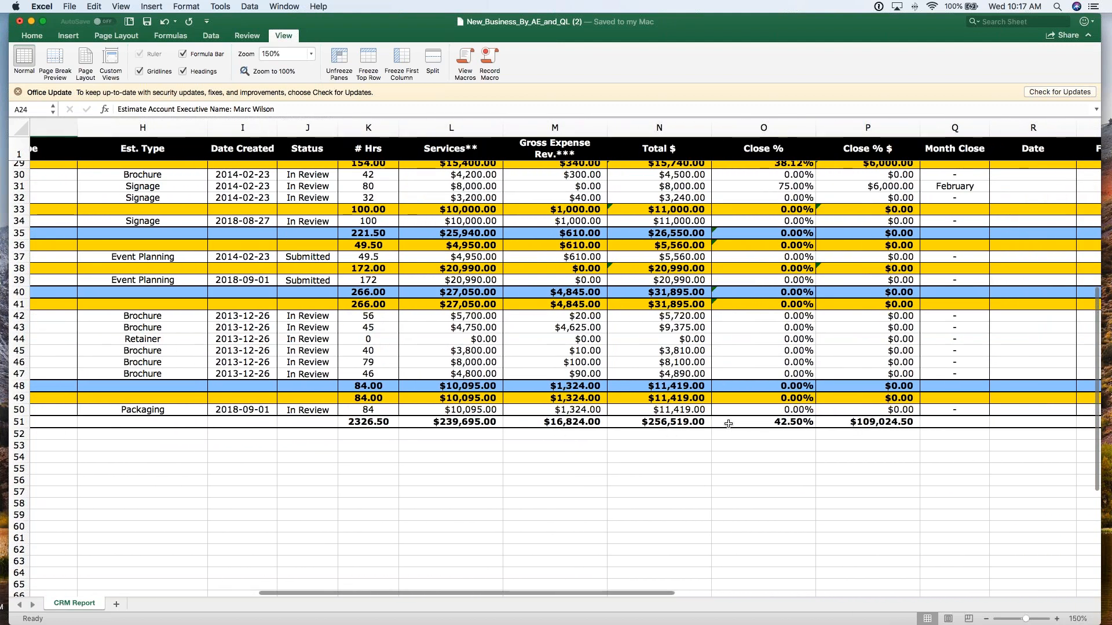
{"action": "left_click", "coordinate": [662, 423]}
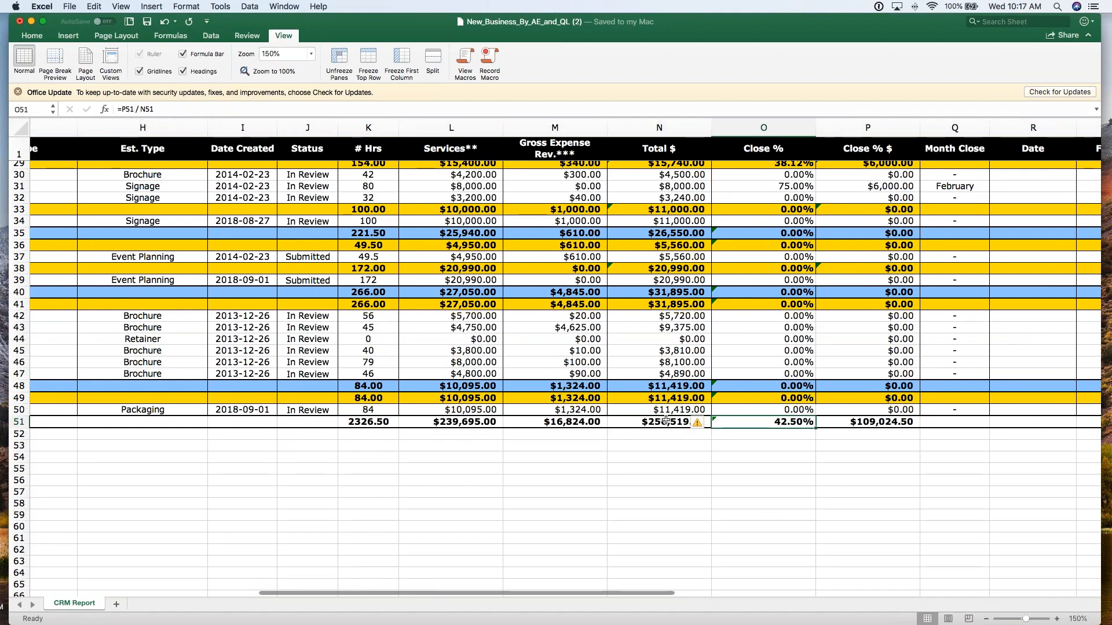
{"action": "left_click_drag", "start_coordinate": [709, 422], "coordinate": [761, 422]}
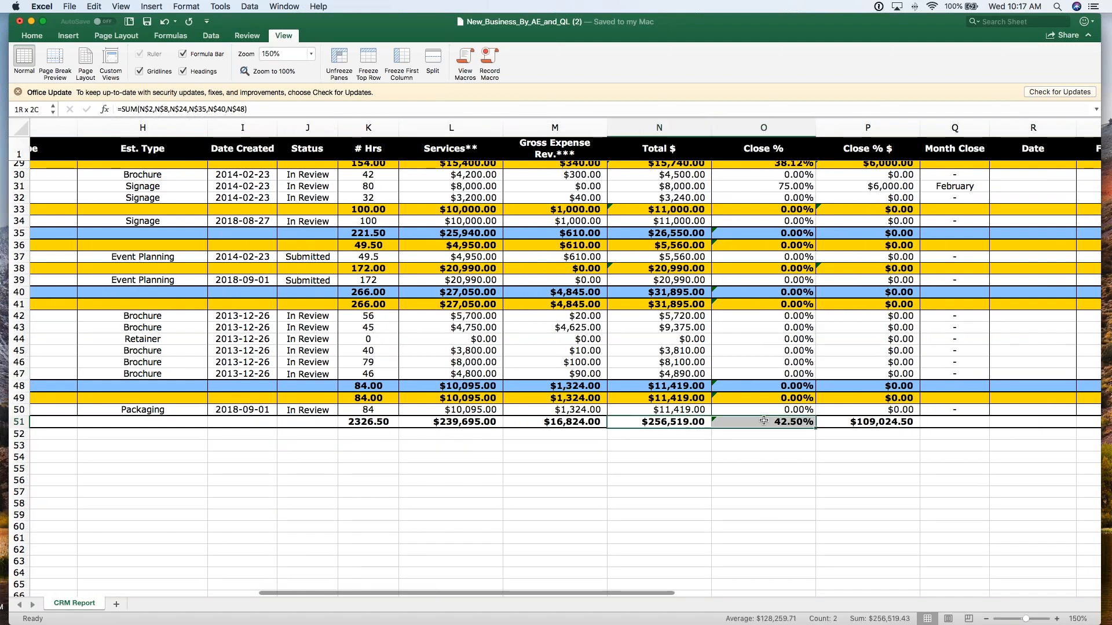
{"action": "left_click", "coordinate": [849, 423], "text": "shift"}
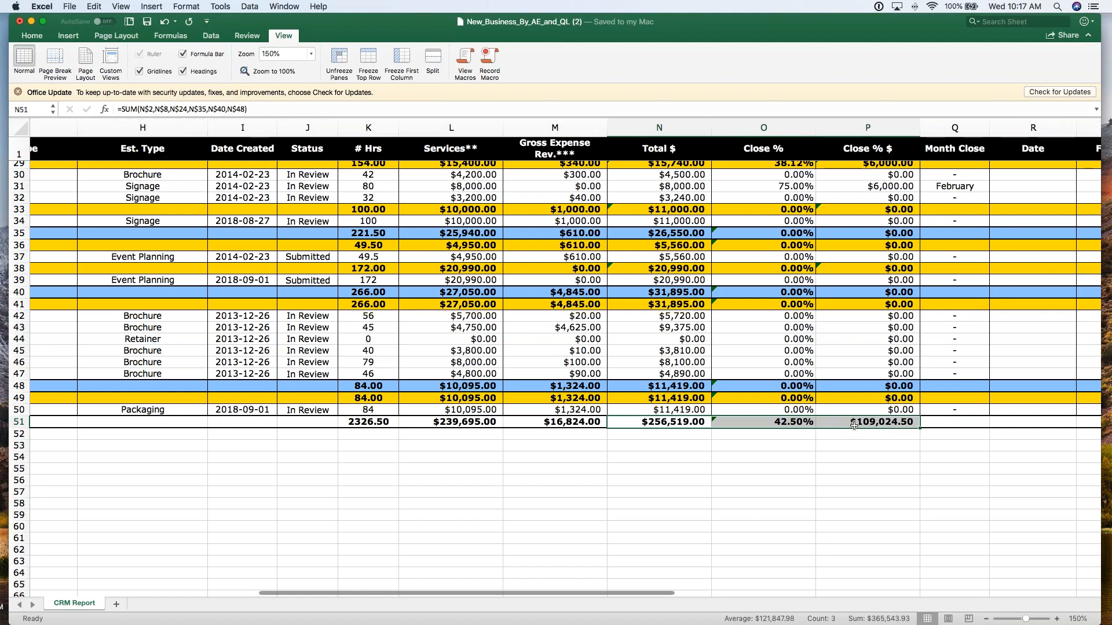
{"action": "left_click", "coordinate": [854, 423]}
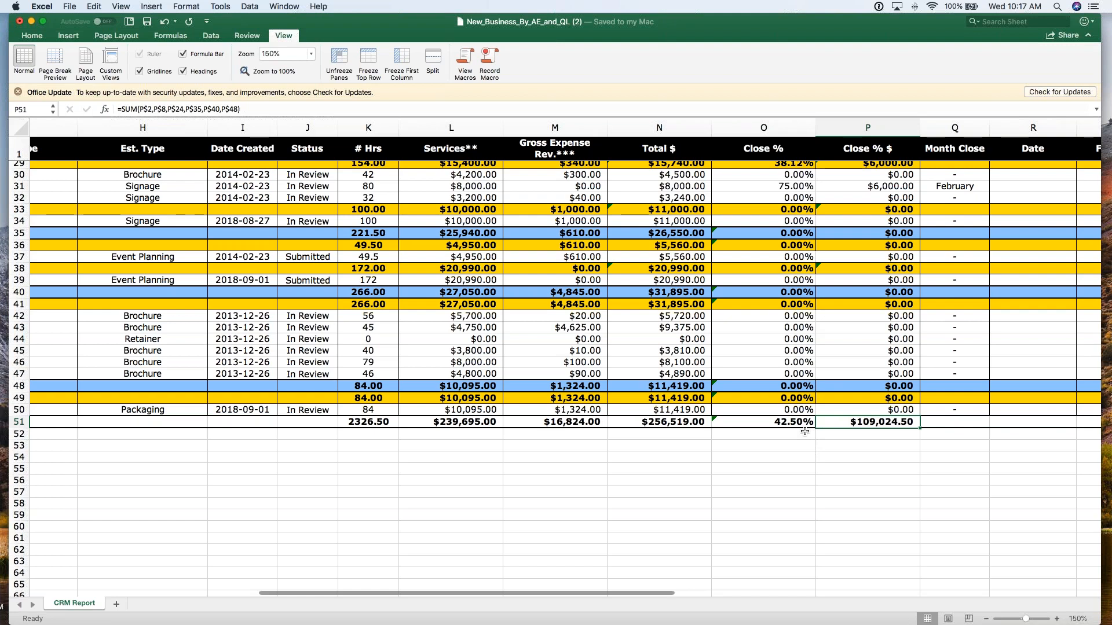
{"action": "scroll", "coordinate": [814, 410], "scroll_direction": "up", "scroll_amount": 2}
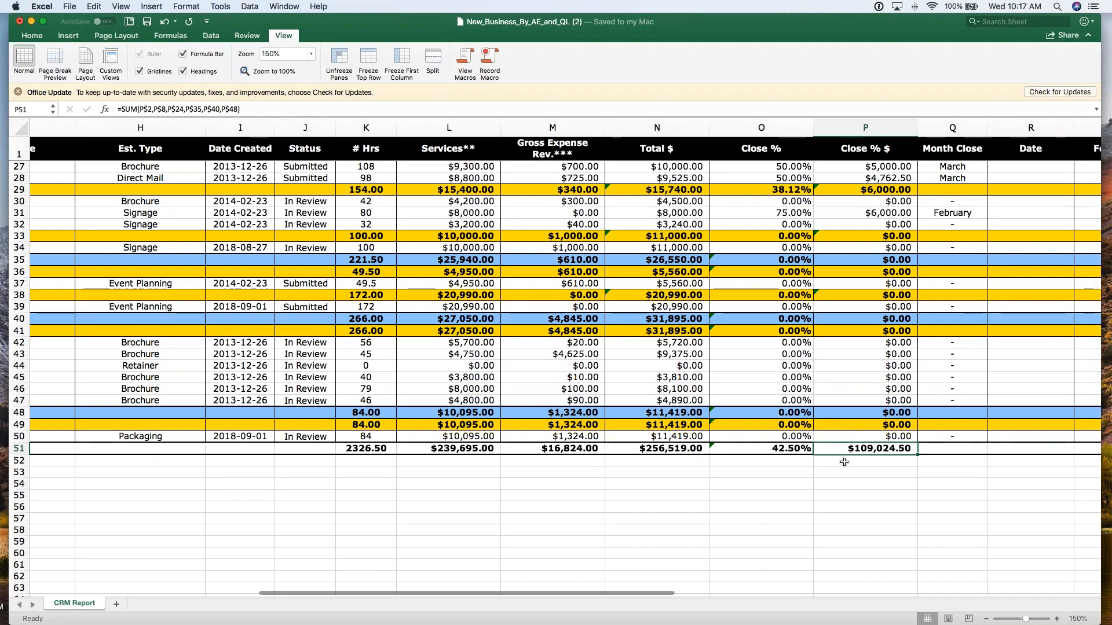
{"action": "scroll", "coordinate": [844, 462], "scroll_direction": "right", "scroll_amount": 2}
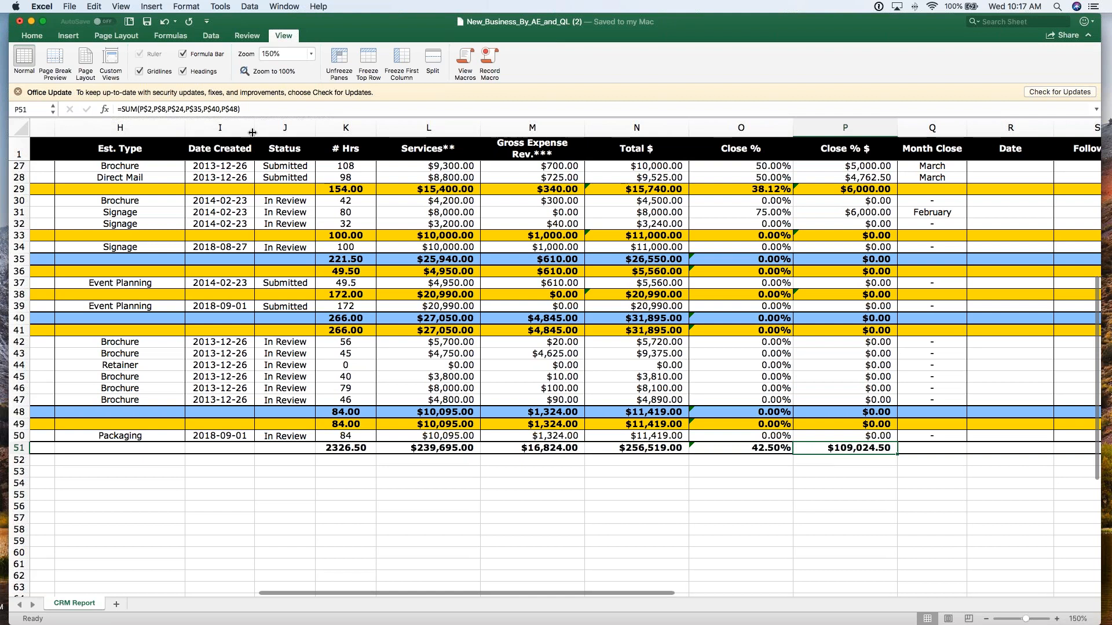
Switch back to Function Point in Chrome and open the notes of the recently viewed company Pro Foods Distribution
{"action": "left_click", "coordinate": [32, 21]}
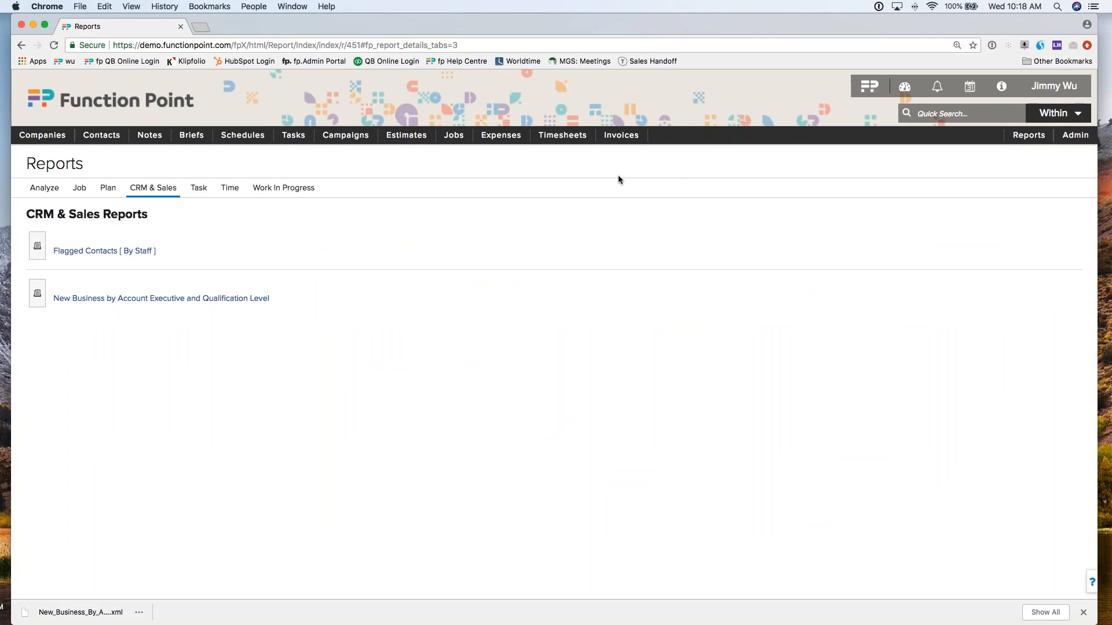
{"action": "mouse_move", "coordinate": [55, 139]}
{"action": "mouse_move", "coordinate": [67, 179]}
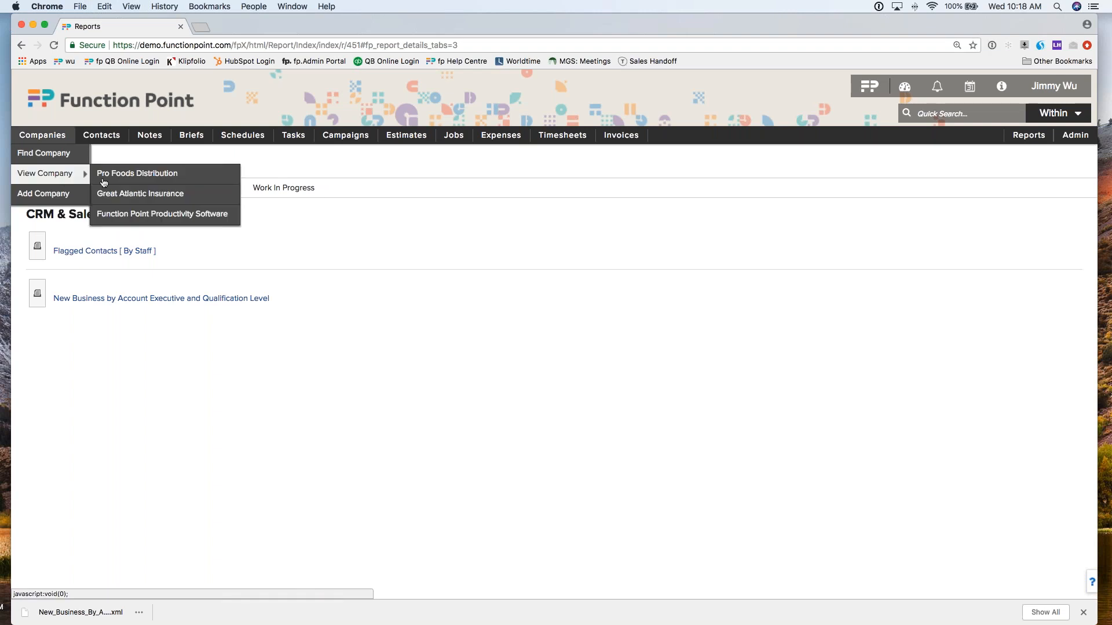
{"action": "left_click", "coordinate": [133, 176]}
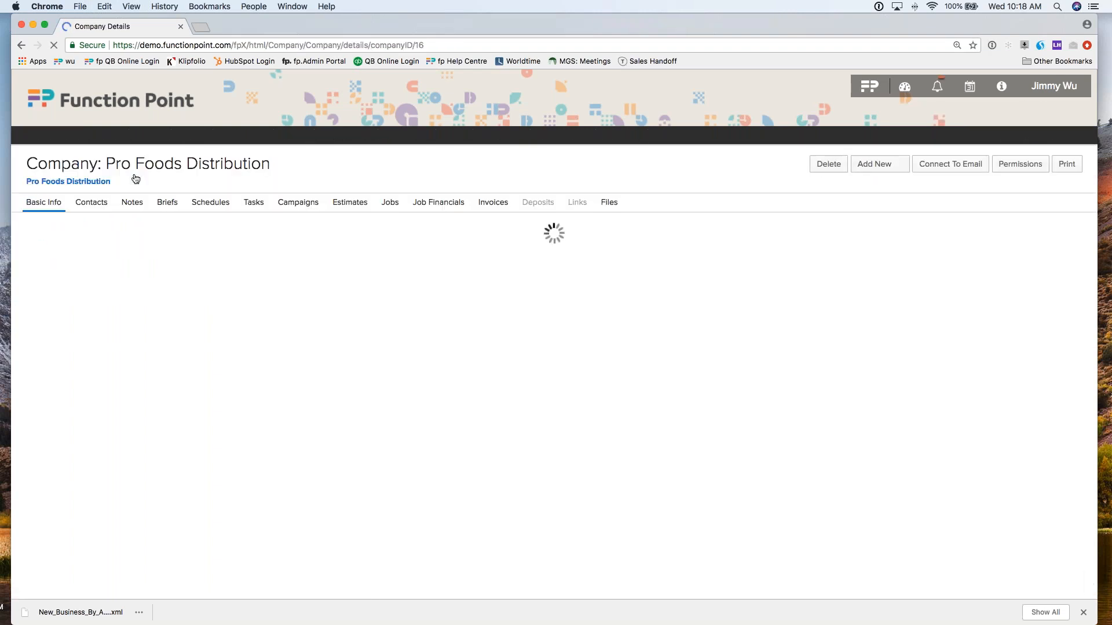
{"action": "left_click", "coordinate": [137, 208]}
{"action": "mouse_move", "coordinate": [161, 271]}
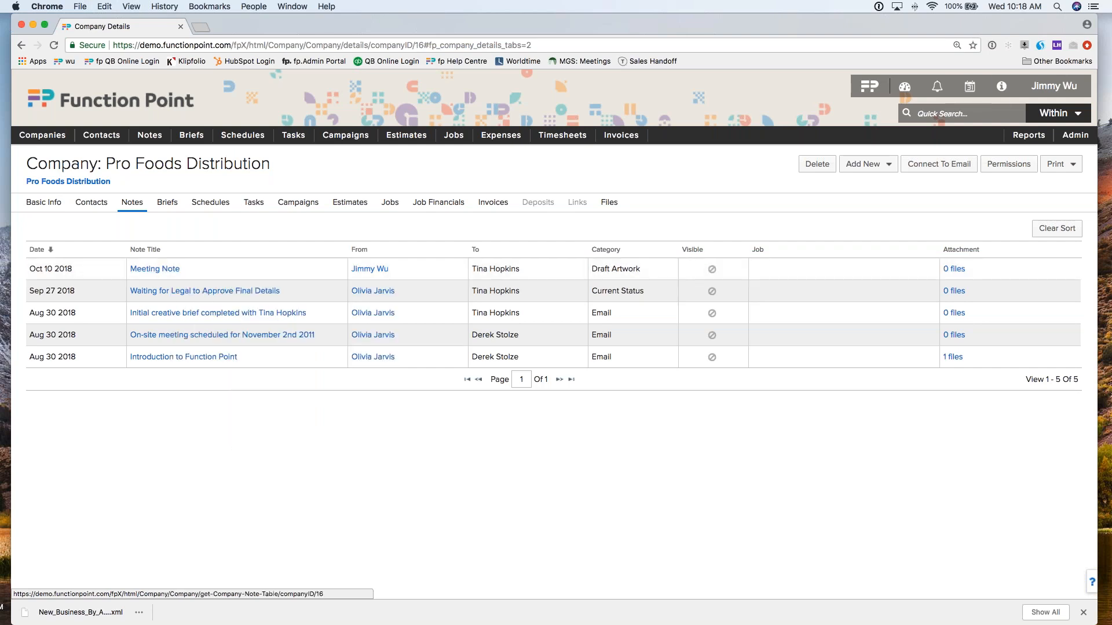
Check the dashboard's tasks and pinned notes, and open the note search form
{"action": "mouse_move", "coordinate": [905, 86]}
{"action": "left_click", "coordinate": [939, 166]}
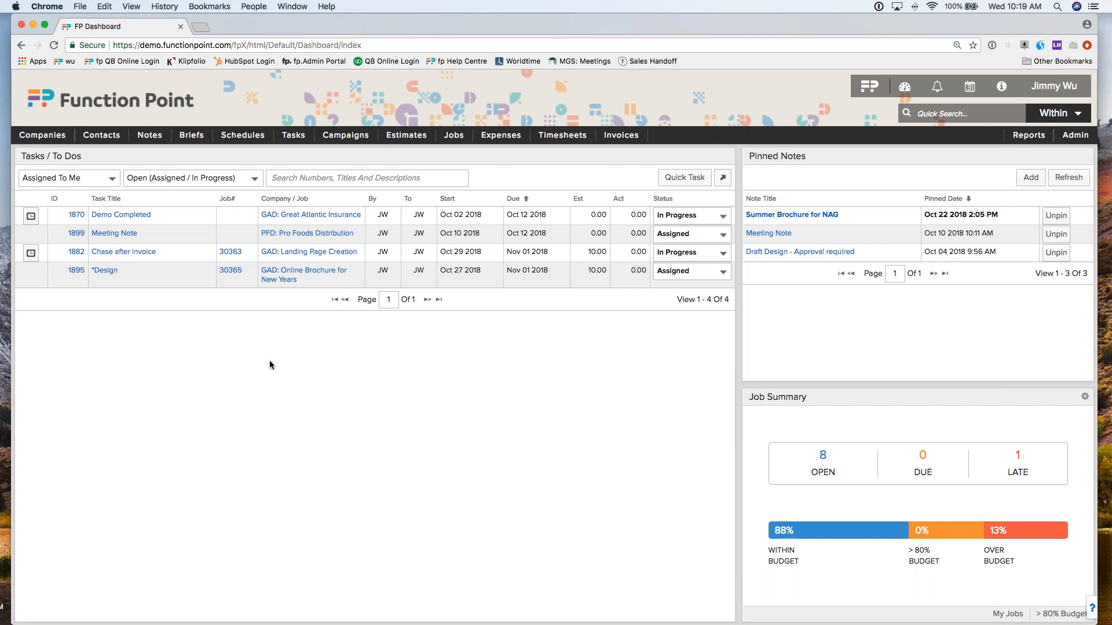
{"action": "mouse_move", "coordinate": [149, 138]}
{"action": "left_click", "coordinate": [153, 172]}
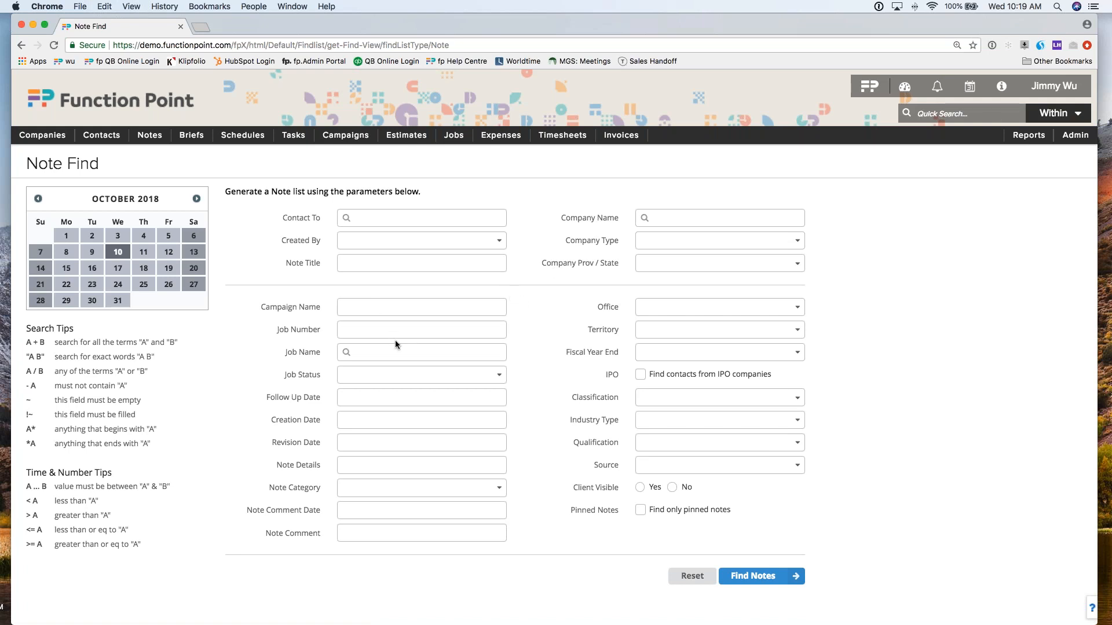
Set the note search's company name to Great Atlantic Insurance
{"action": "left_click", "coordinate": [672, 218]}
{"action": "type", "text": "great atlanti"}
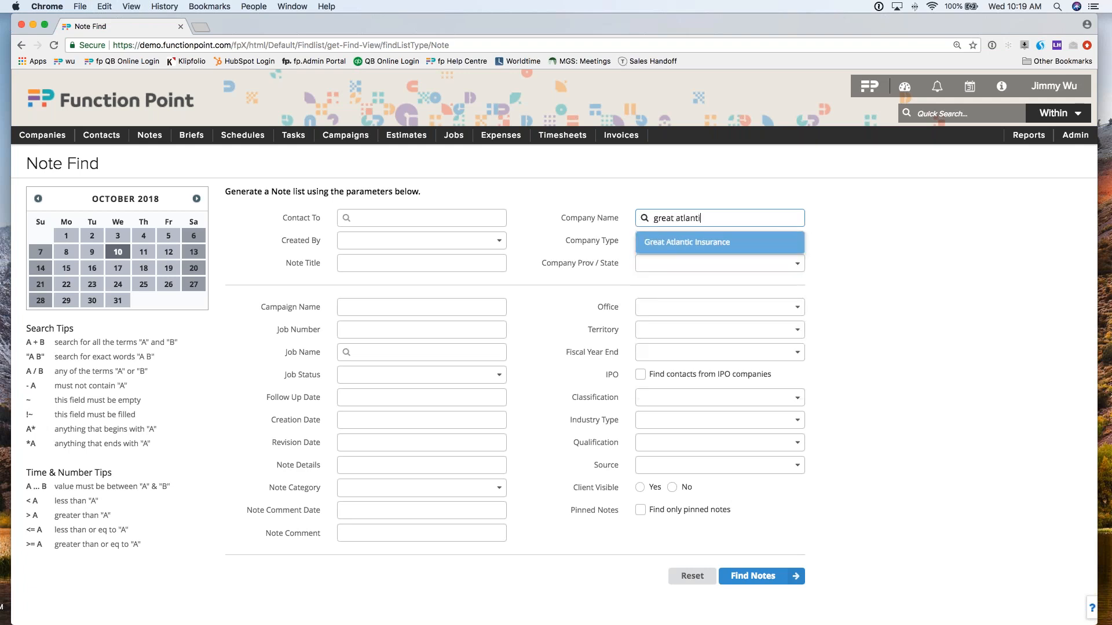
{"action": "key", "text": "Return"}
{"action": "left_click", "coordinate": [524, 242]}
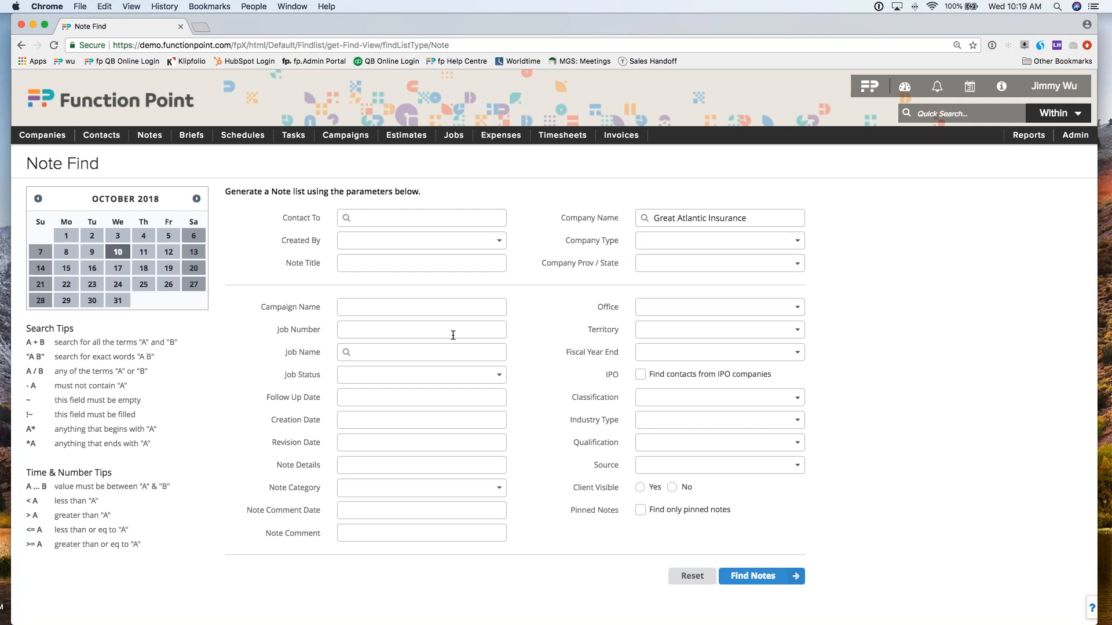
Set the note search's creation date range from Sep 01 2018 to Oct 10 2018
{"action": "left_click", "coordinate": [408, 420]}
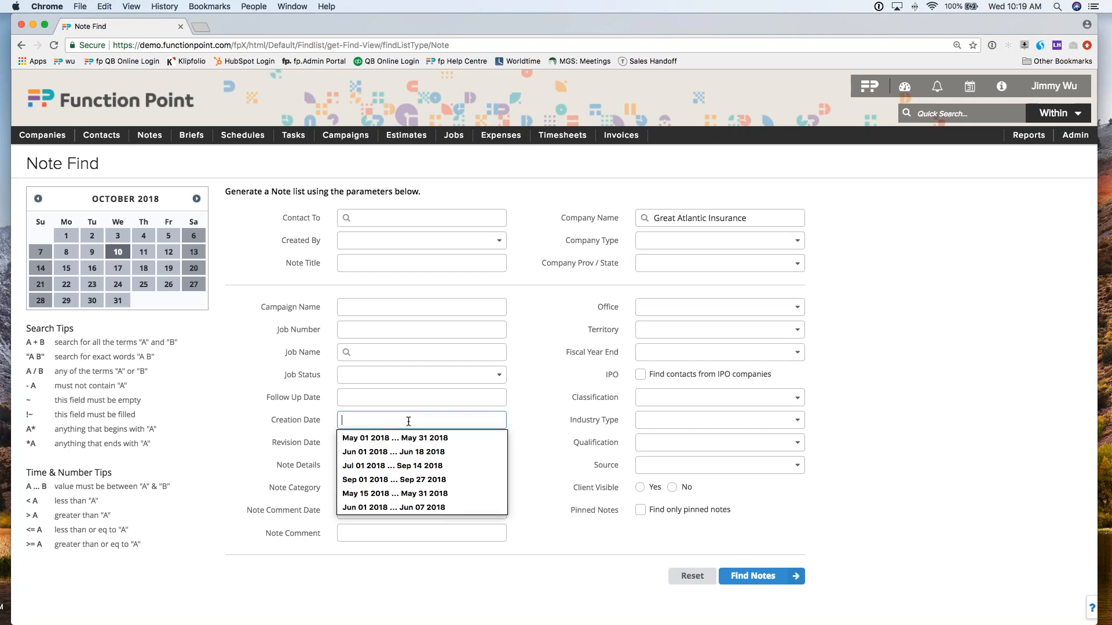
{"action": "type", "text": "sep 1... today"}
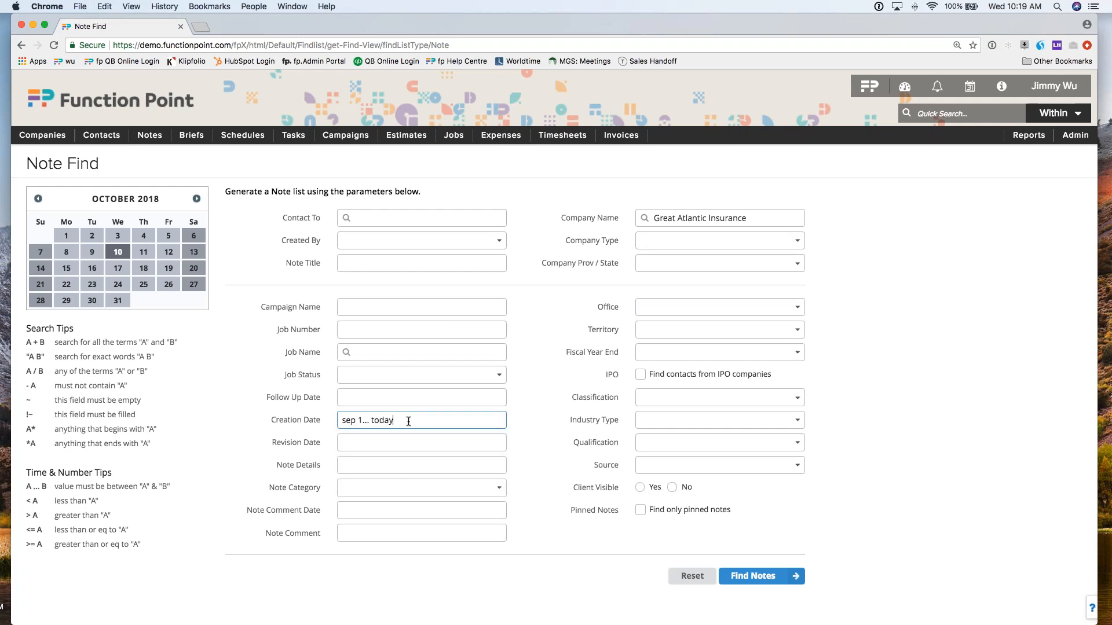
{"action": "key", "text": "Tab"}
{"action": "left_click", "coordinate": [516, 436]}
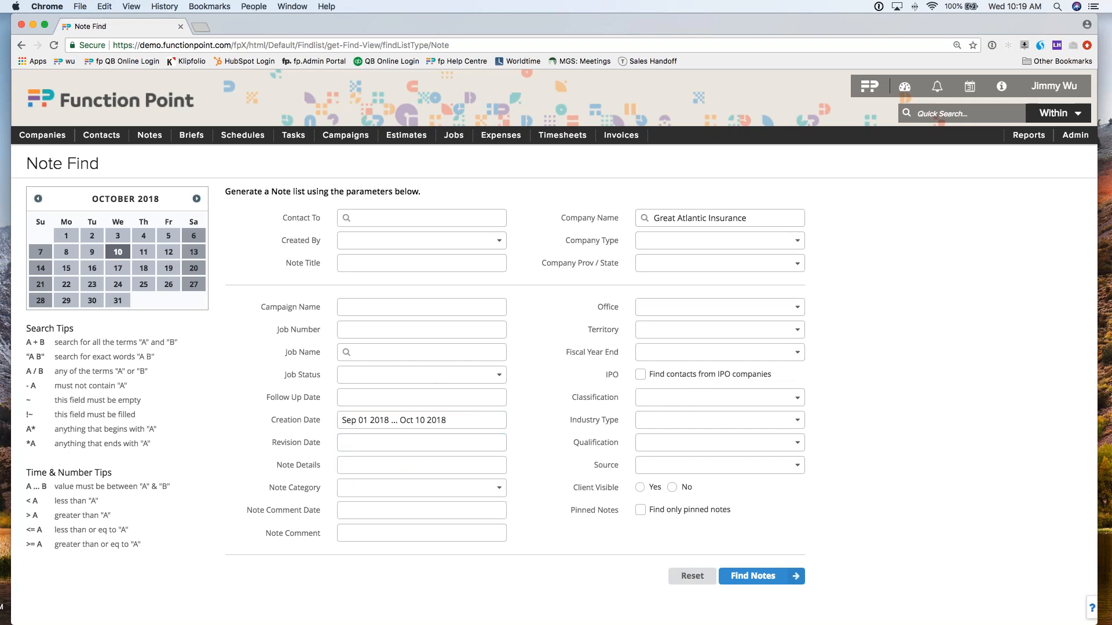
Look through the available note categories without choosing one for the search
{"action": "left_click", "coordinate": [463, 489]}
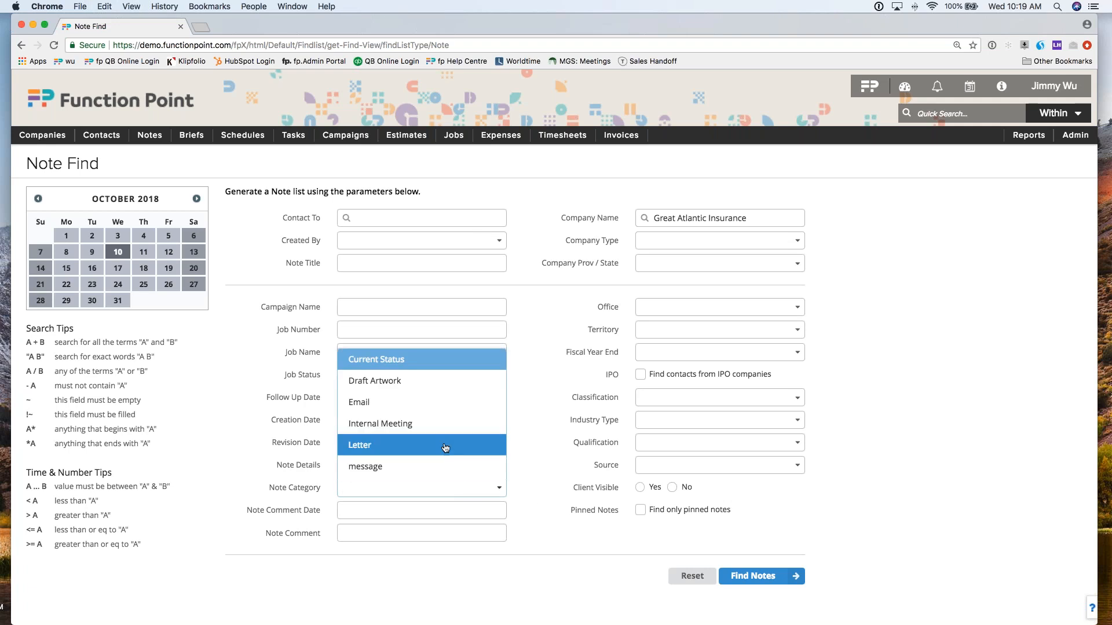
{"action": "scroll", "coordinate": [428, 412], "scroll_direction": "down", "scroll_amount": 2}
{"action": "scroll", "coordinate": [430, 414], "scroll_direction": "up", "scroll_amount": 3}
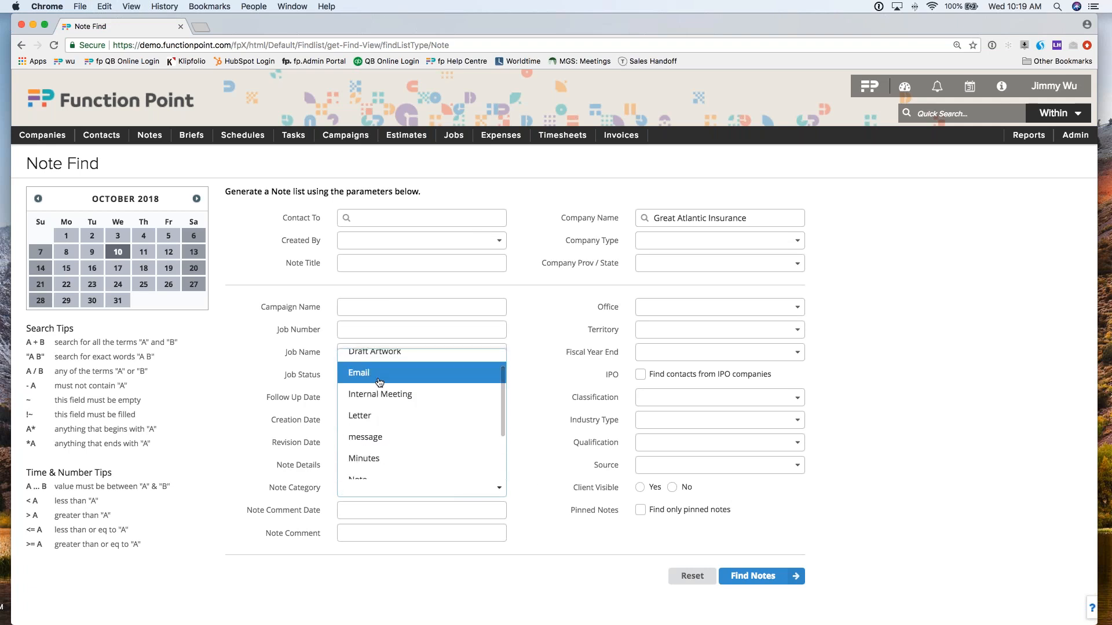
{"action": "scroll", "coordinate": [395, 419], "scroll_direction": "down", "scroll_amount": 2}
{"action": "scroll", "coordinate": [395, 418], "scroll_direction": "up", "scroll_amount": 2}
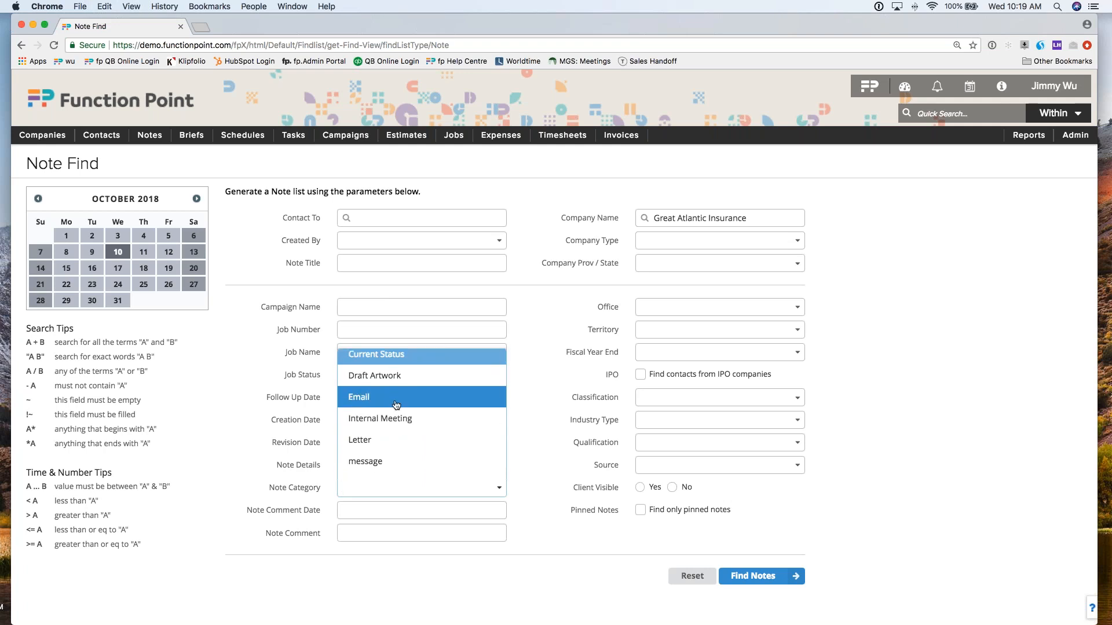
{"action": "scroll", "coordinate": [406, 405], "scroll_direction": "down", "scroll_amount": 3}
{"action": "scroll", "coordinate": [422, 415], "scroll_direction": "down", "scroll_amount": 2}
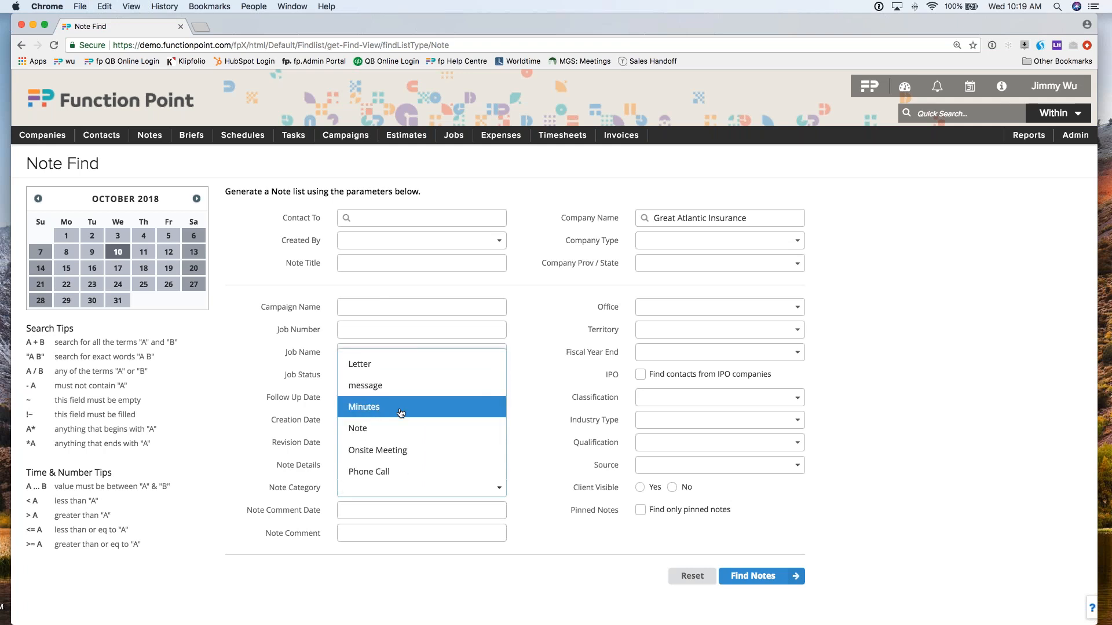
{"action": "scroll", "coordinate": [401, 412], "scroll_direction": "down", "scroll_amount": 1}
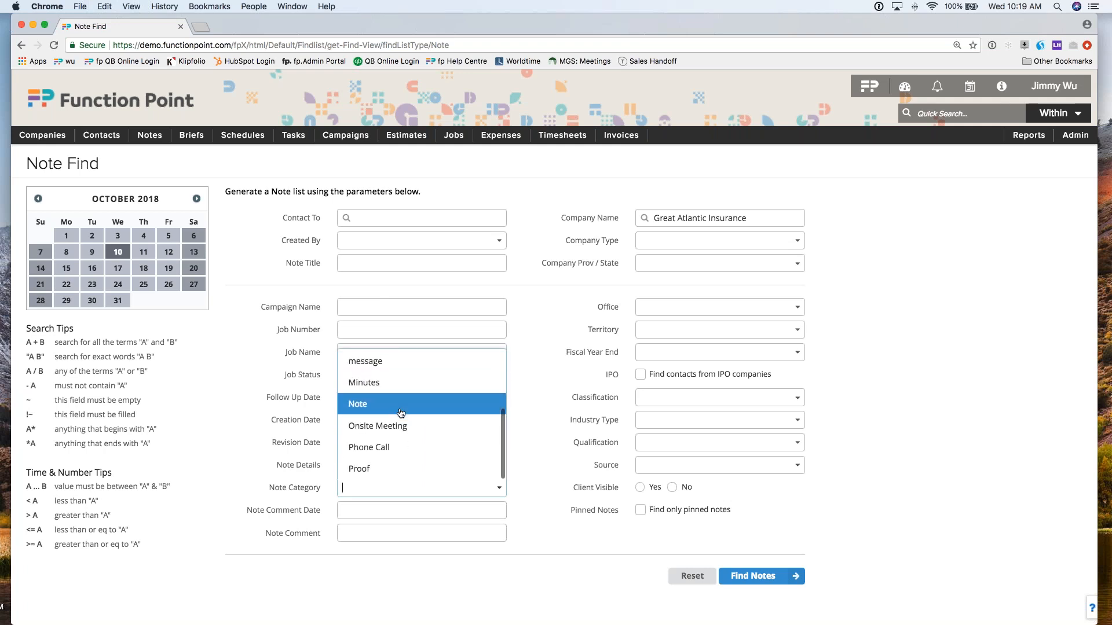
{"action": "left_click", "coordinate": [585, 457]}
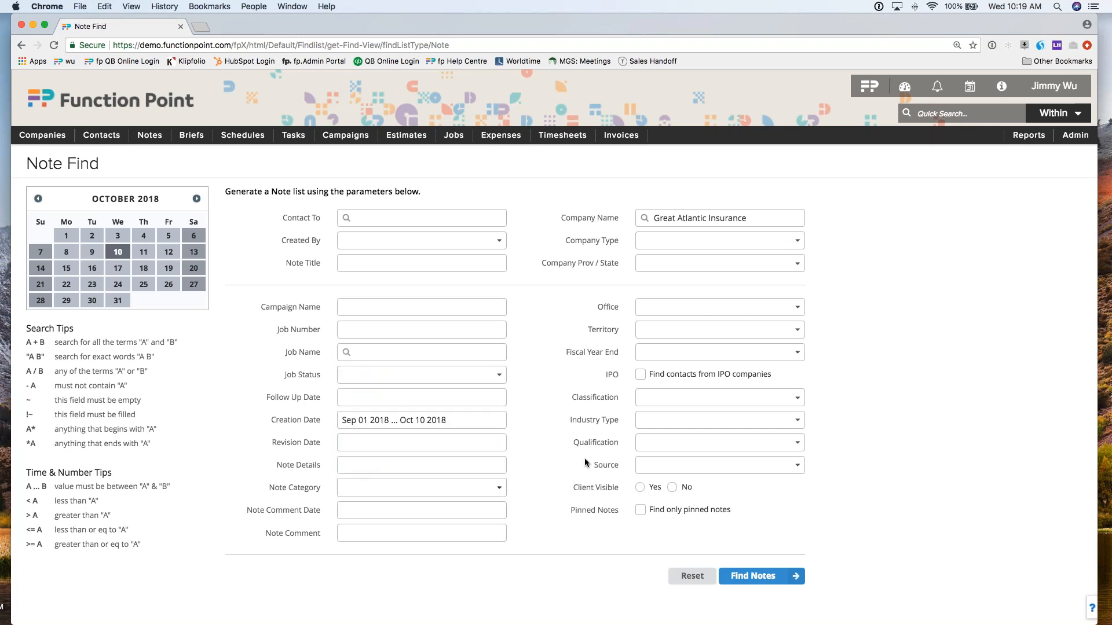
Run the note search and check the record count below the resulting list
{"action": "left_click", "coordinate": [746, 576]}
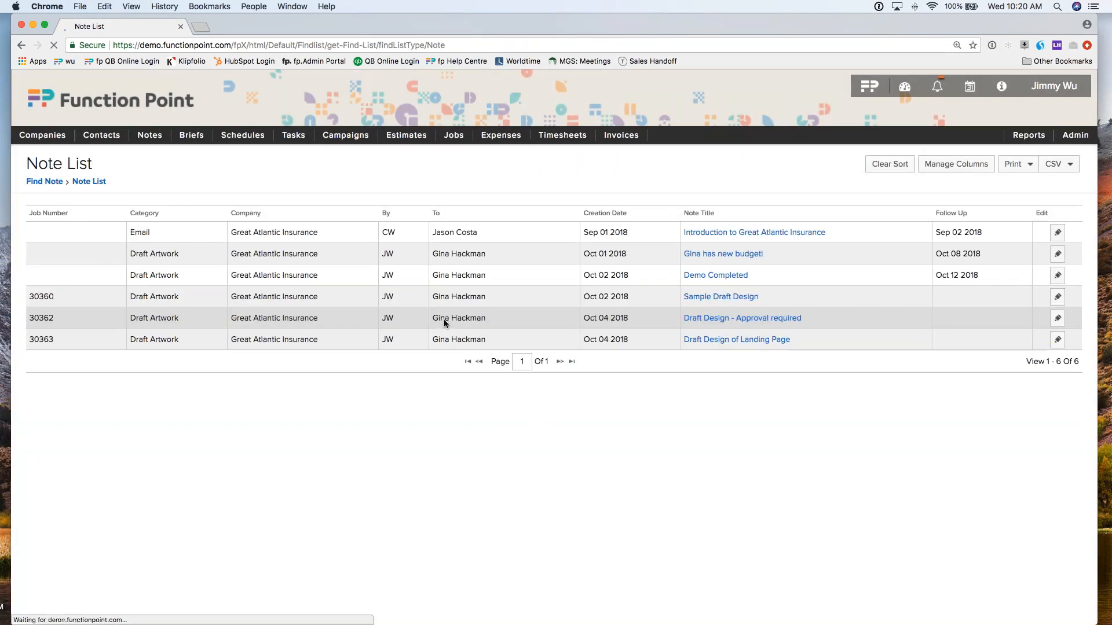
{"action": "left_click_drag", "start_coordinate": [1023, 362], "coordinate": [1076, 365]}
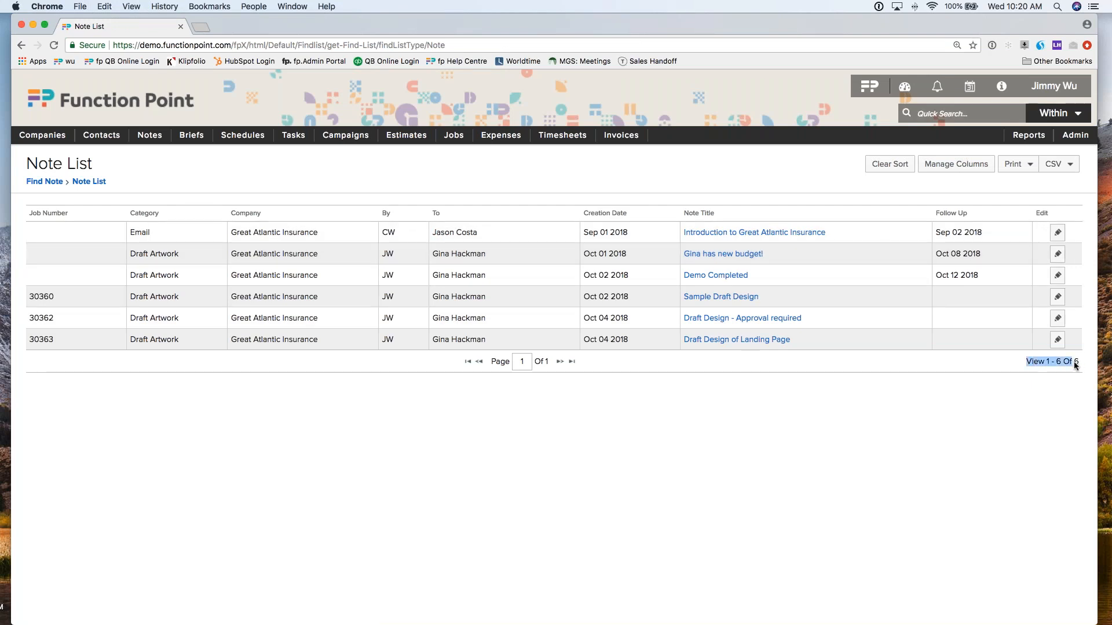
{"action": "left_click", "coordinate": [979, 375]}
Add the Note Content column to the note list and save the column setup
{"action": "left_click", "coordinate": [961, 164]}
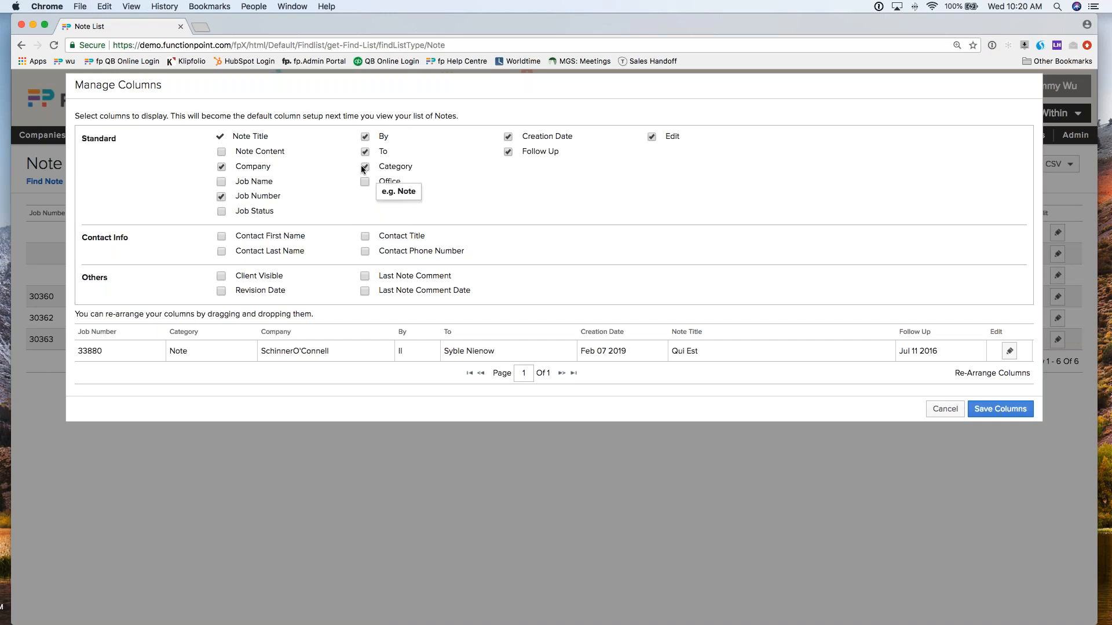
{"action": "left_click", "coordinate": [220, 153]}
{"action": "left_click_drag", "start_coordinate": [897, 334], "coordinate": [615, 332]}
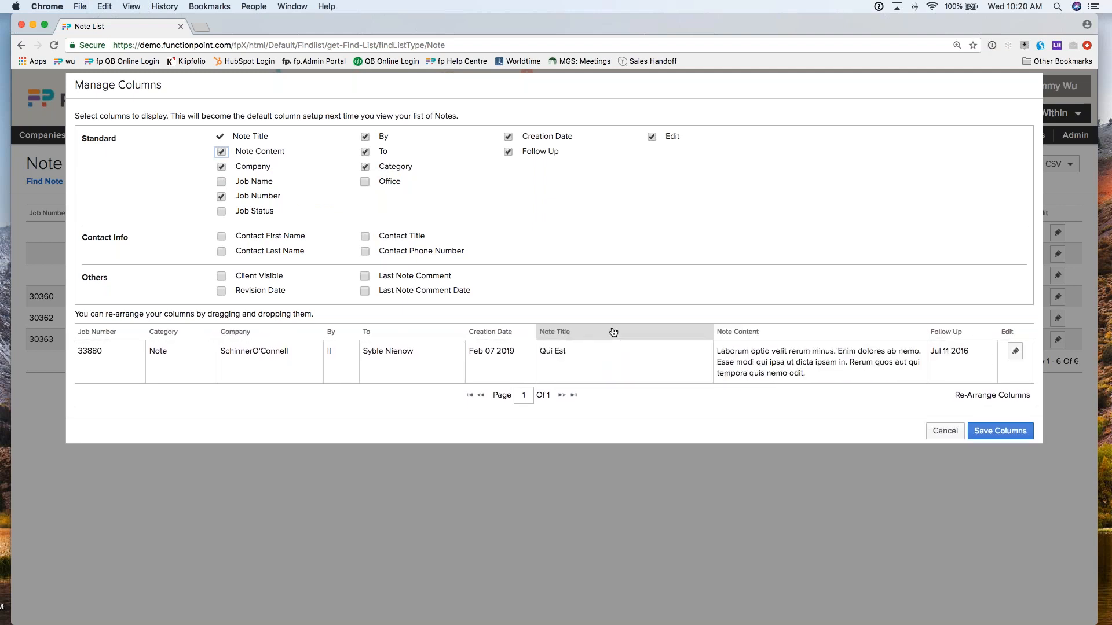
{"action": "left_click", "coordinate": [1009, 433]}
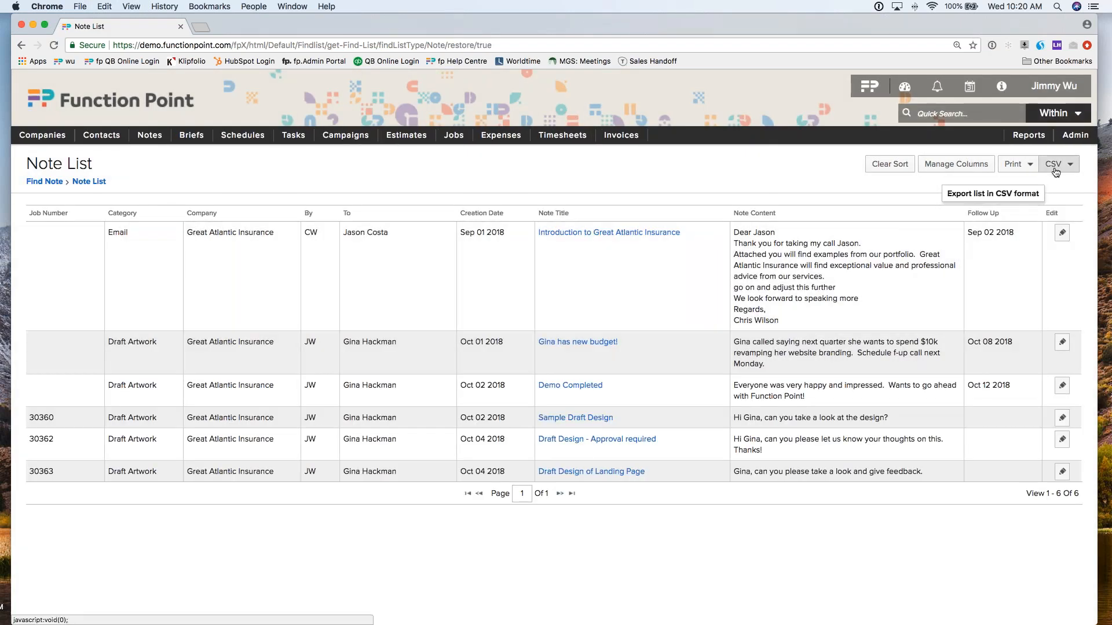
Read the titles and contents of the Great Atlantic Insurance notes, from the introduction email to the Demo Completed note
{"action": "left_click", "coordinate": [1014, 169]}
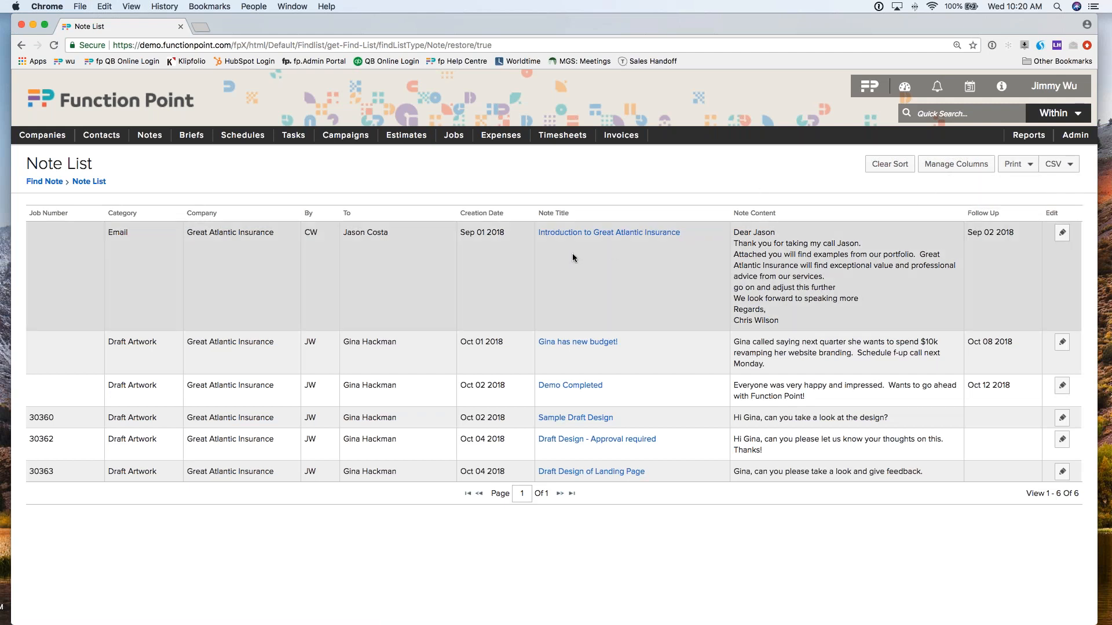
{"action": "left_click_drag", "start_coordinate": [657, 242], "coordinate": [534, 230]}
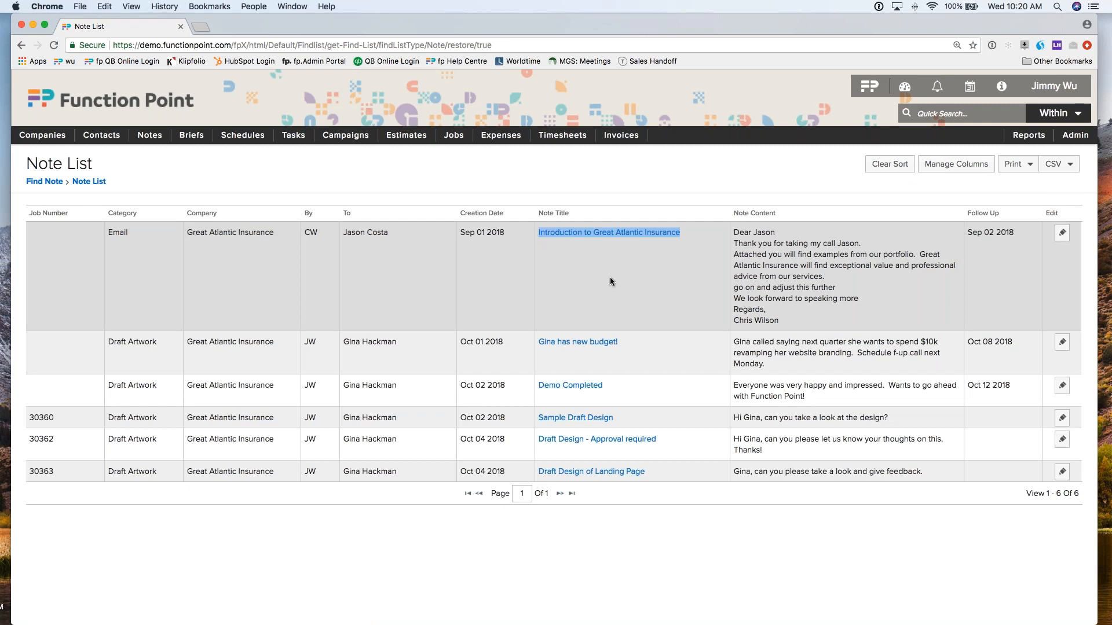
{"action": "left_click", "coordinate": [733, 250]}
{"action": "left_click_drag", "start_coordinate": [734, 232], "coordinate": [800, 322]}
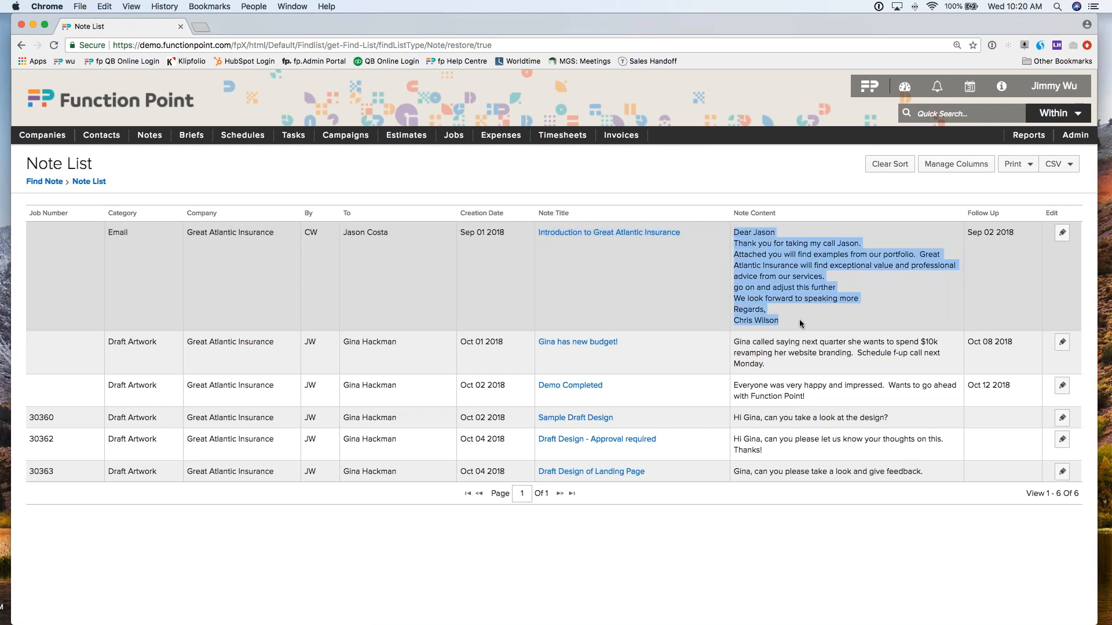
{"action": "left_click", "coordinate": [748, 347]}
{"action": "left_click_drag", "start_coordinate": [733, 341], "coordinate": [849, 405]}
{"action": "left_click", "coordinate": [756, 382]}
{"action": "left_click", "coordinate": [850, 403]}
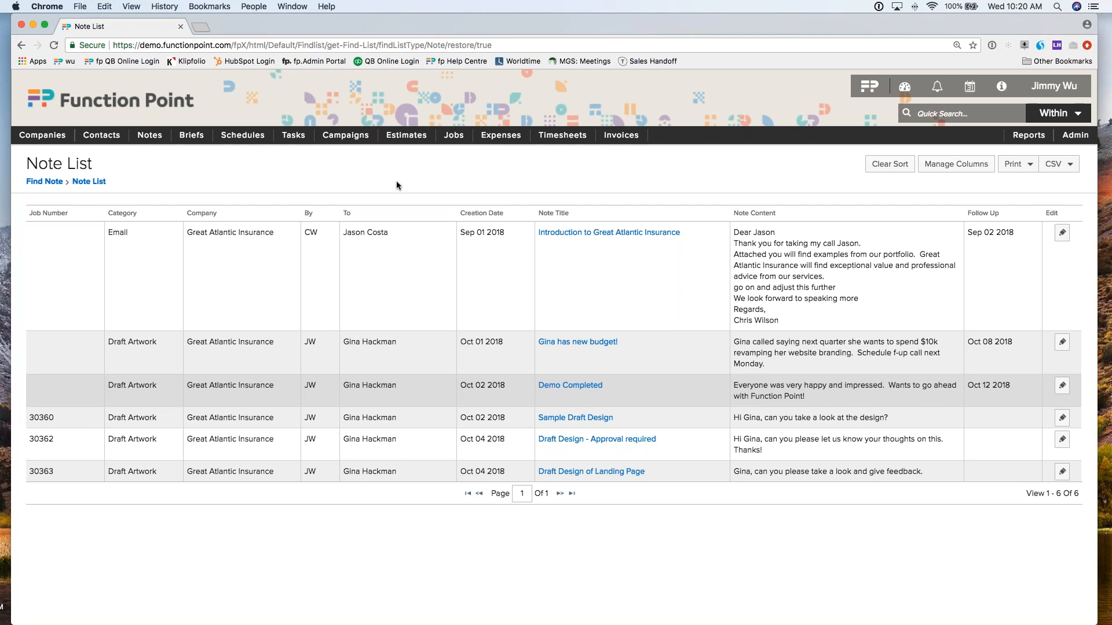
{"action": "mouse_move", "coordinate": [406, 135]}
{"action": "mouse_move", "coordinate": [417, 194]}
{"action": "left_click", "coordinate": [546, 201]}
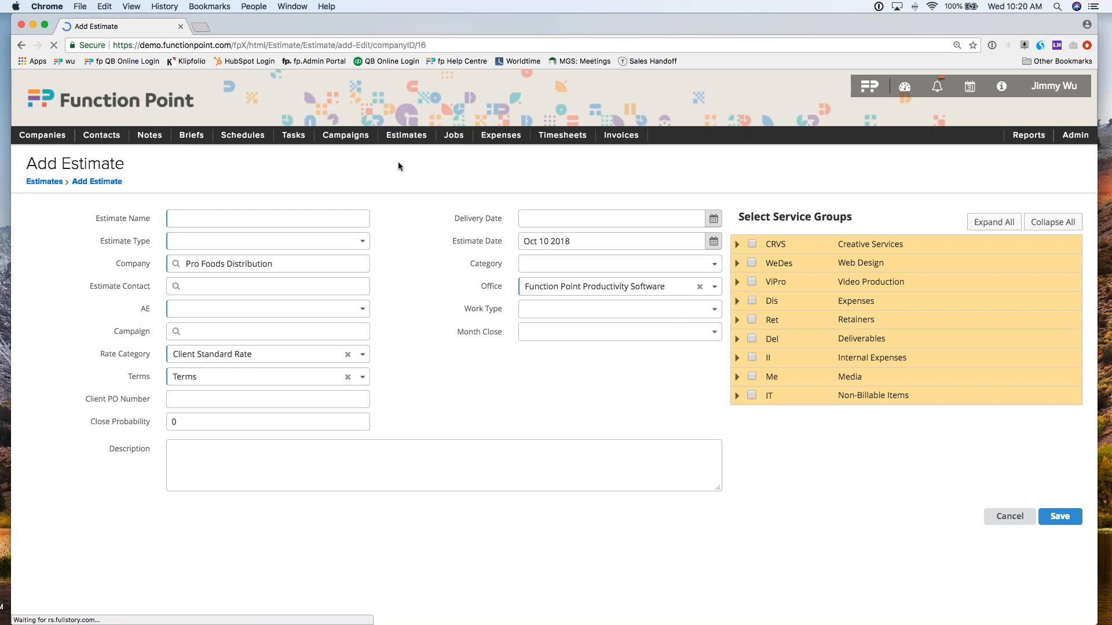
Open the recently viewed Online Brochure for New Years estimate and set its approval status to In Review
{"action": "mouse_move", "coordinate": [406, 135]}
{"action": "mouse_move", "coordinate": [410, 173]}
{"action": "left_click", "coordinate": [510, 174]}
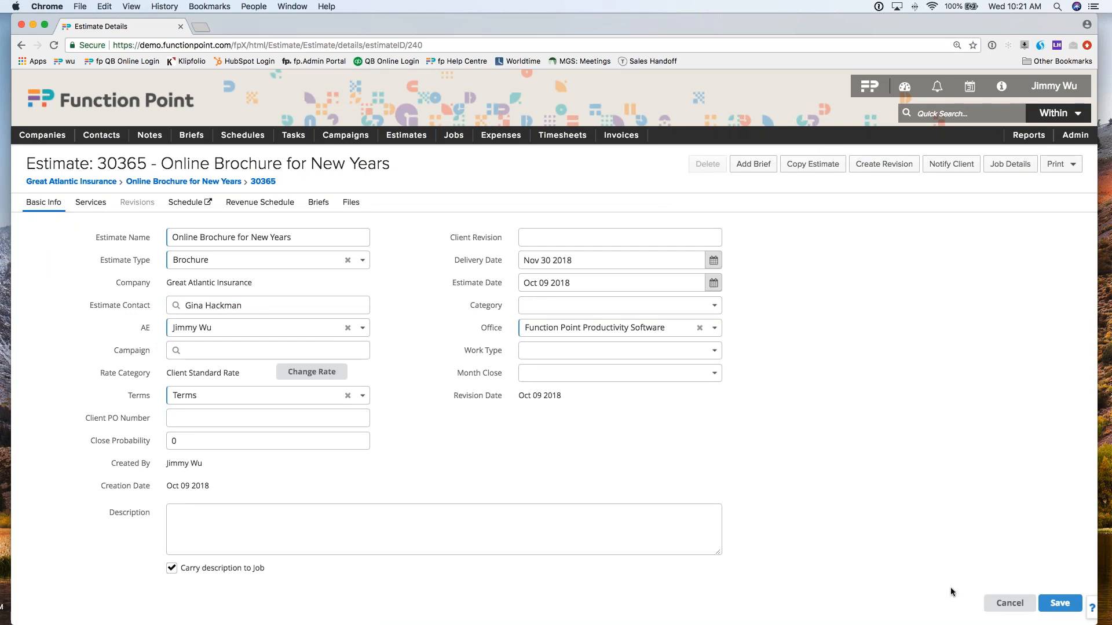
{"action": "left_click", "coordinate": [1010, 603]}
{"action": "left_click", "coordinate": [247, 326]}
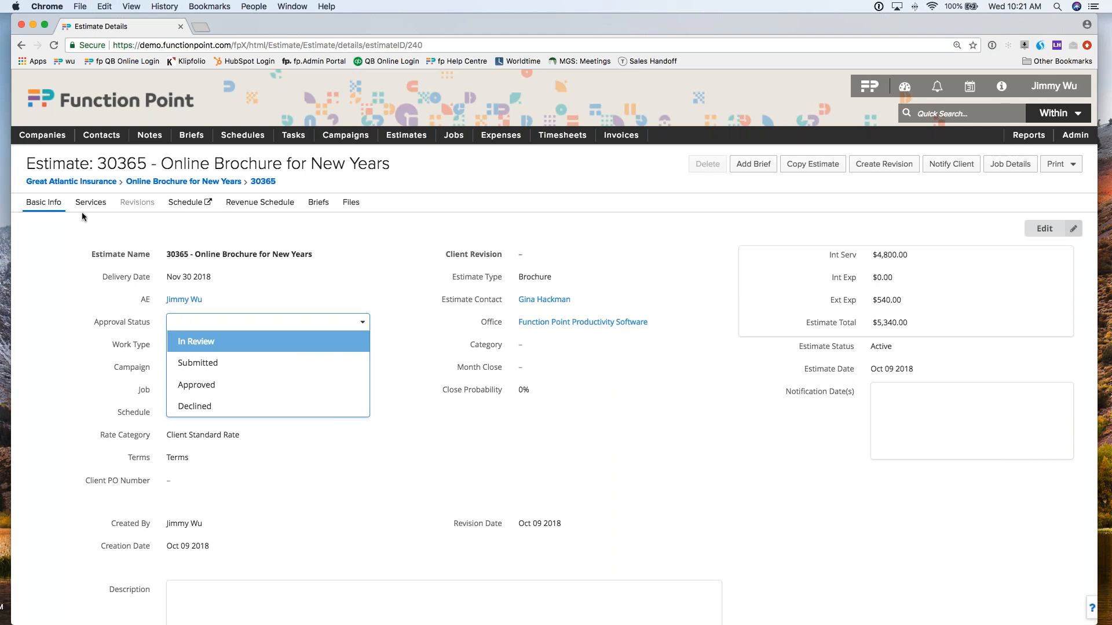
{"action": "key", "text": "Return"}
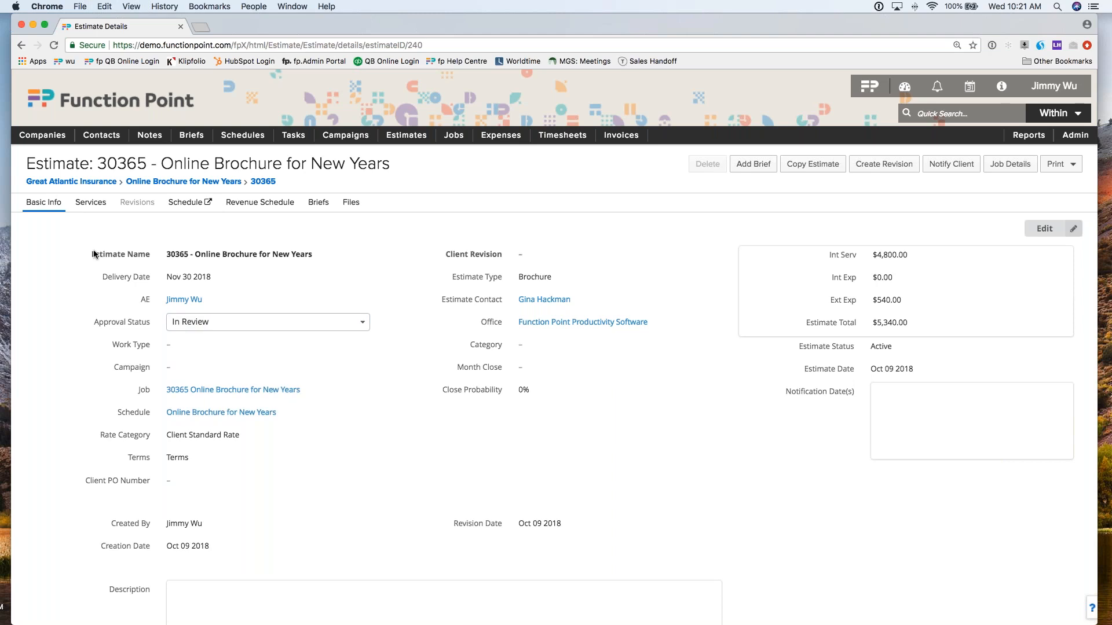
Open the notes of the recently viewed company Pro Foods Distribution and preview the Introduction to Function Point note
{"action": "mouse_move", "coordinate": [42, 135]}
{"action": "mouse_move", "coordinate": [78, 175]}
{"action": "left_click", "coordinate": [136, 173]}
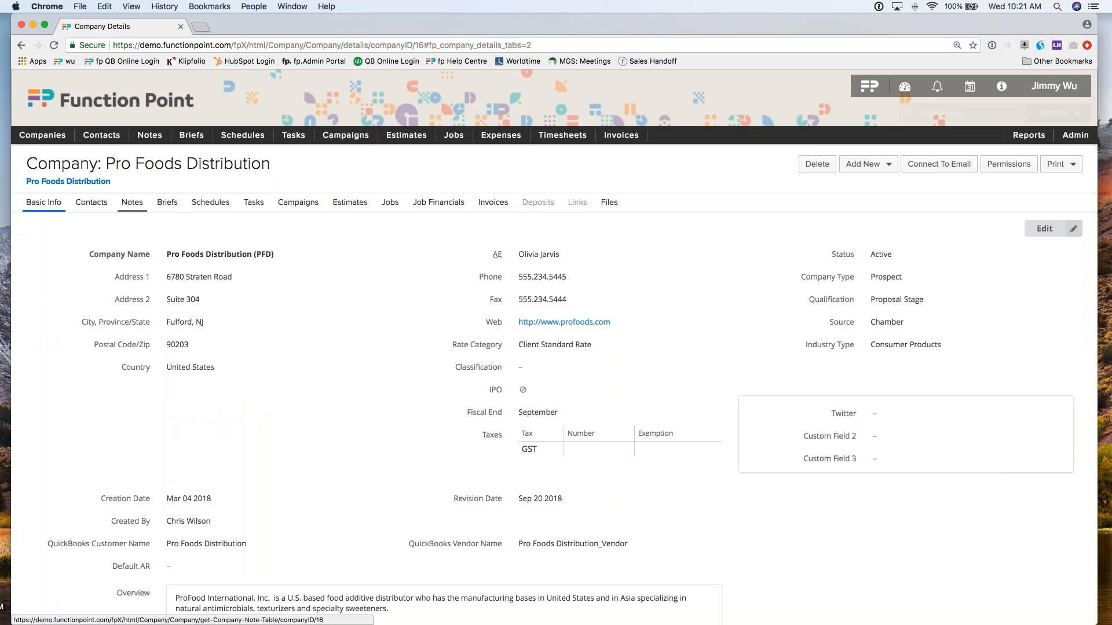
{"action": "left_click", "coordinate": [132, 202]}
{"action": "mouse_move", "coordinate": [168, 363]}
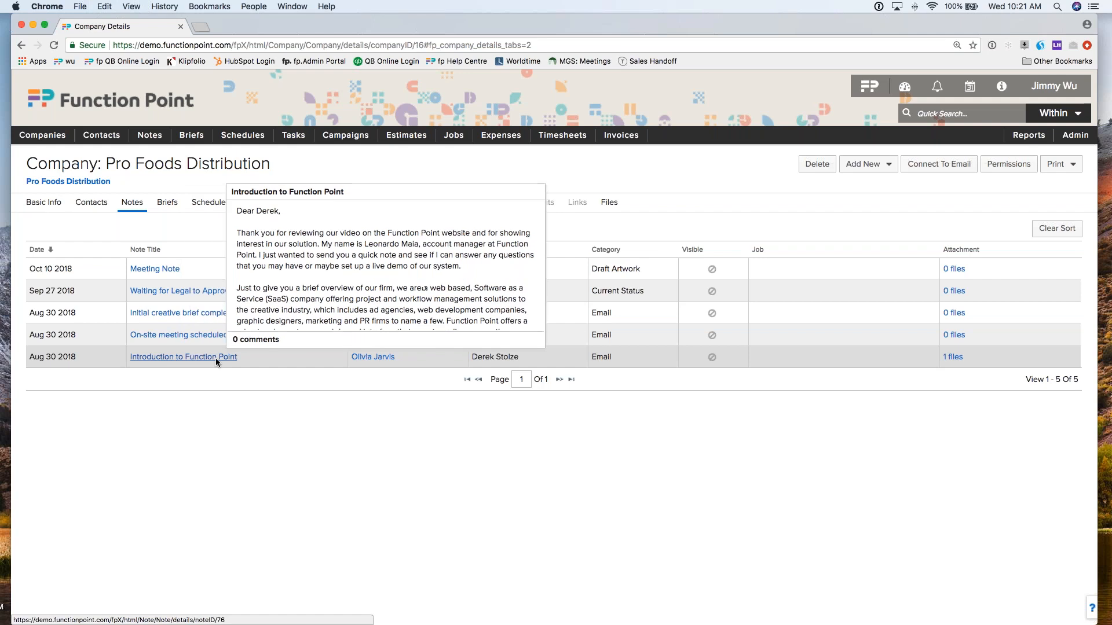
View the company's Connect Notes To Email instructions, highlight the unique email address for the Cc line, and close them
{"action": "left_click", "coordinate": [937, 165]}
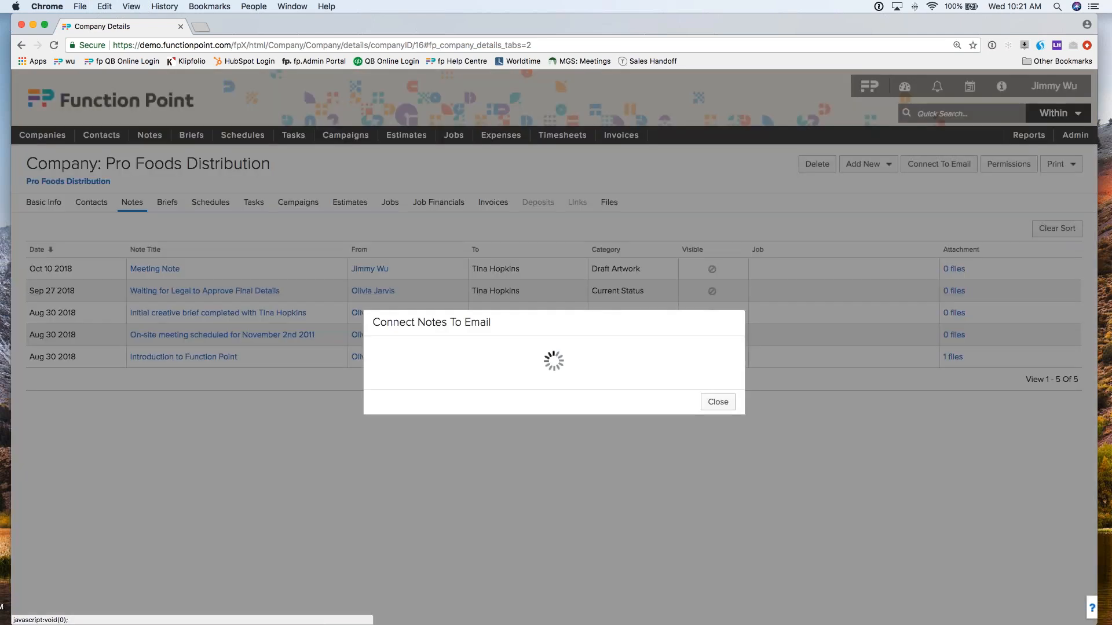
{"action": "mouse_move", "coordinate": [390, 344]}
{"action": "left_mouse_down"}
{"action": "mouse_move", "coordinate": [638, 345]}
{"action": "mouse_move", "coordinate": [389, 346]}
{"action": "left_mouse_up"}
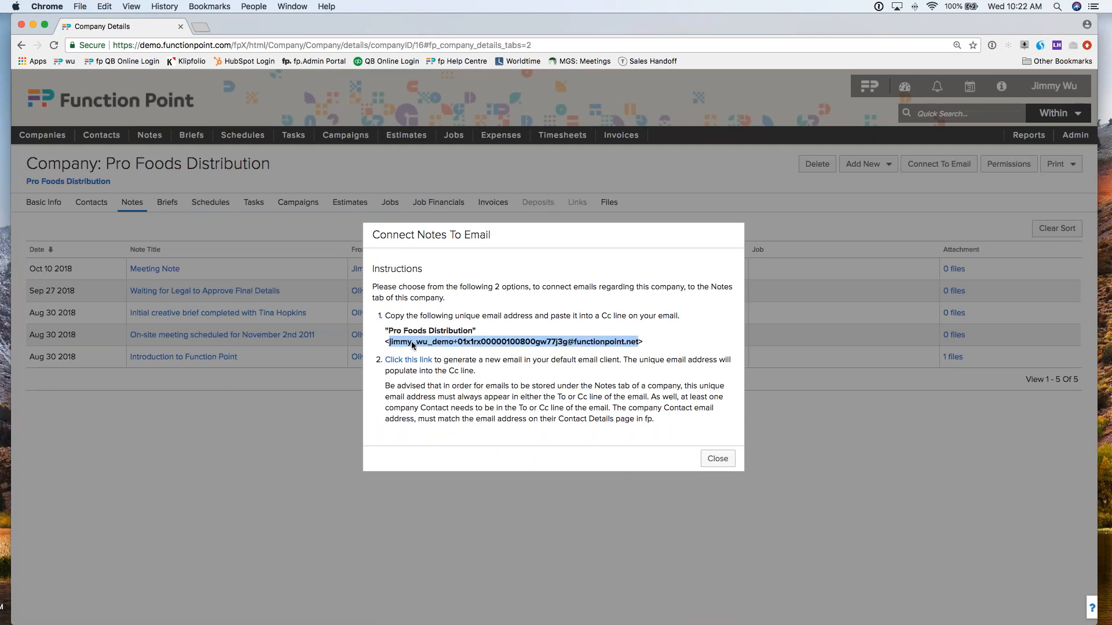
{"action": "left_click_drag", "start_coordinate": [409, 346], "coordinate": [625, 343]}
{"action": "left_click", "coordinate": [625, 343]}
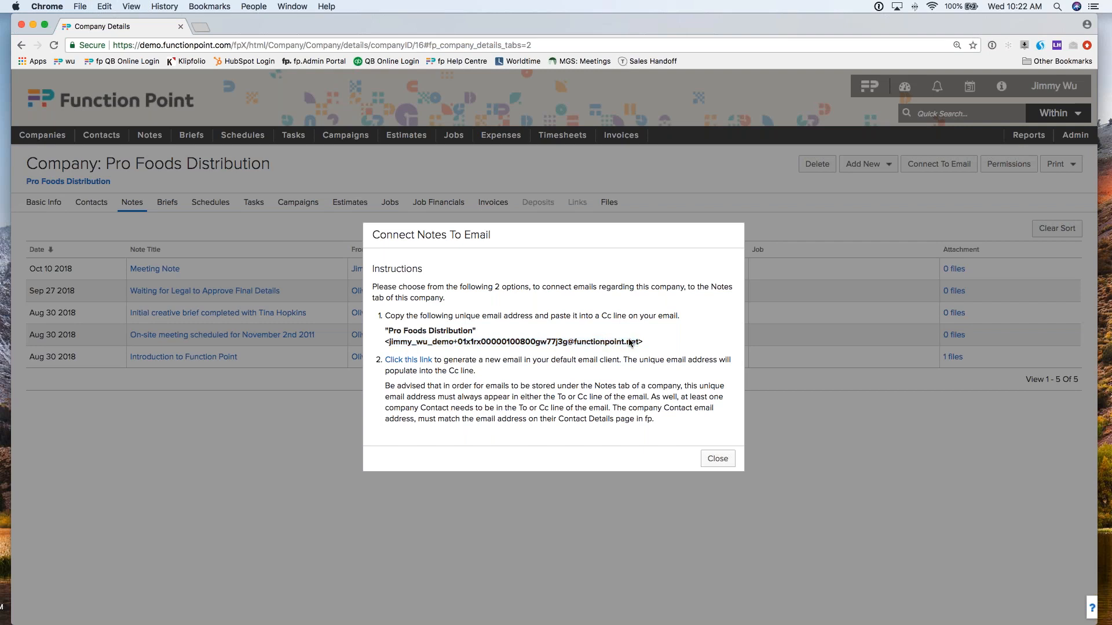
{"action": "double_click", "coordinate": [635, 346]}
{"action": "left_click_drag", "start_coordinate": [636, 346], "coordinate": [398, 347]}
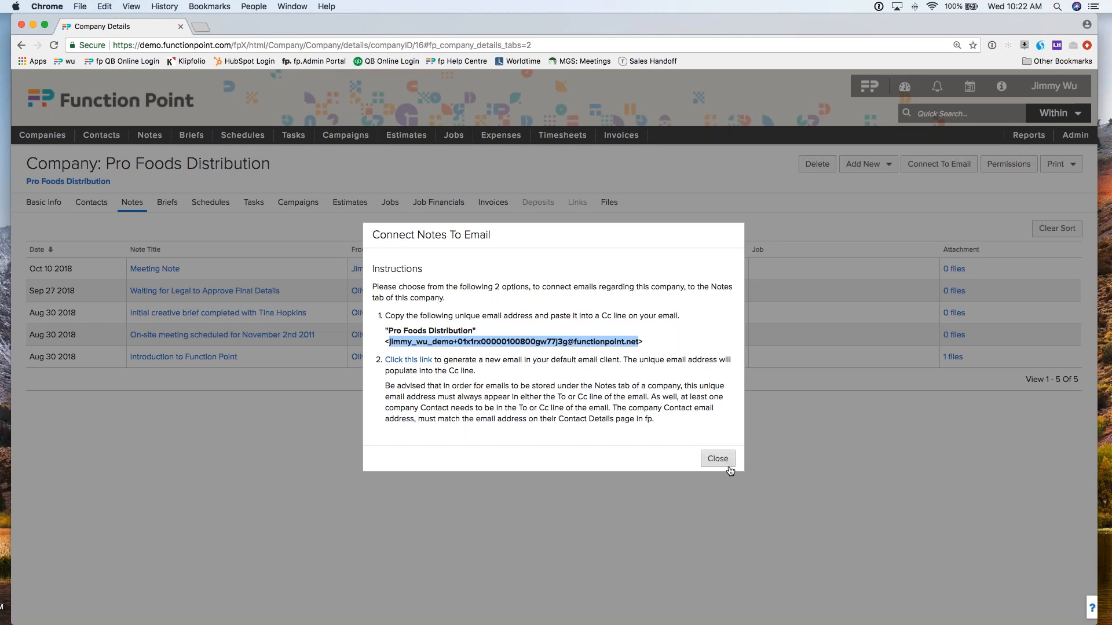
{"action": "left_click", "coordinate": [717, 459]}
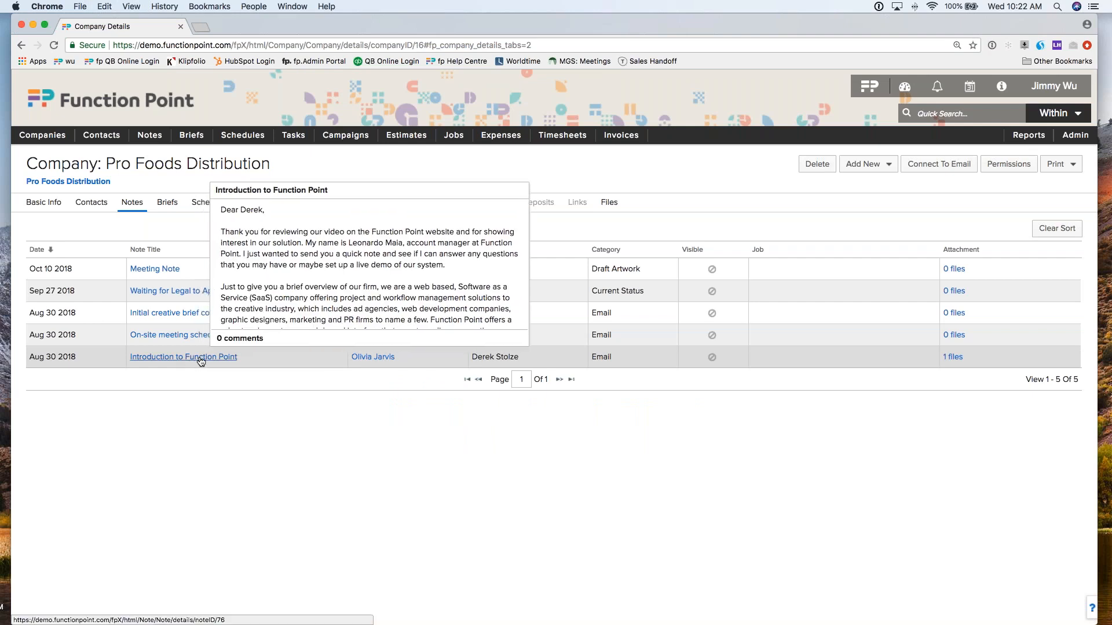
Check the email addresses of Pro Foods Distribution's contacts, and return to its notes to check the Introduction to Function Point note's recipient
{"action": "left_click", "coordinate": [93, 203]}
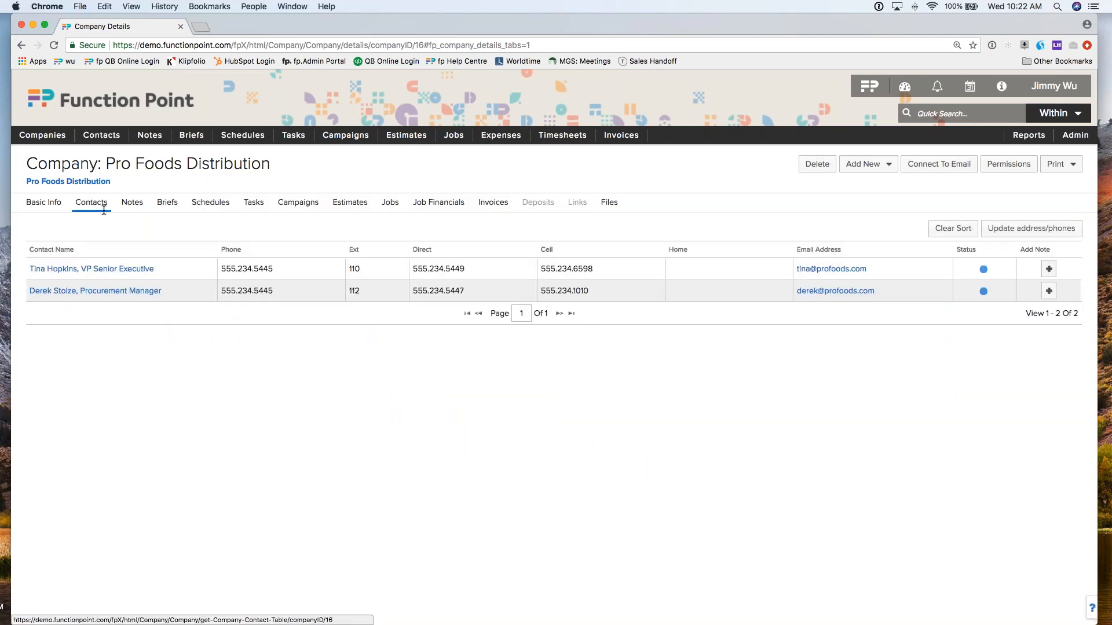
{"action": "triple_click", "coordinate": [888, 271]}
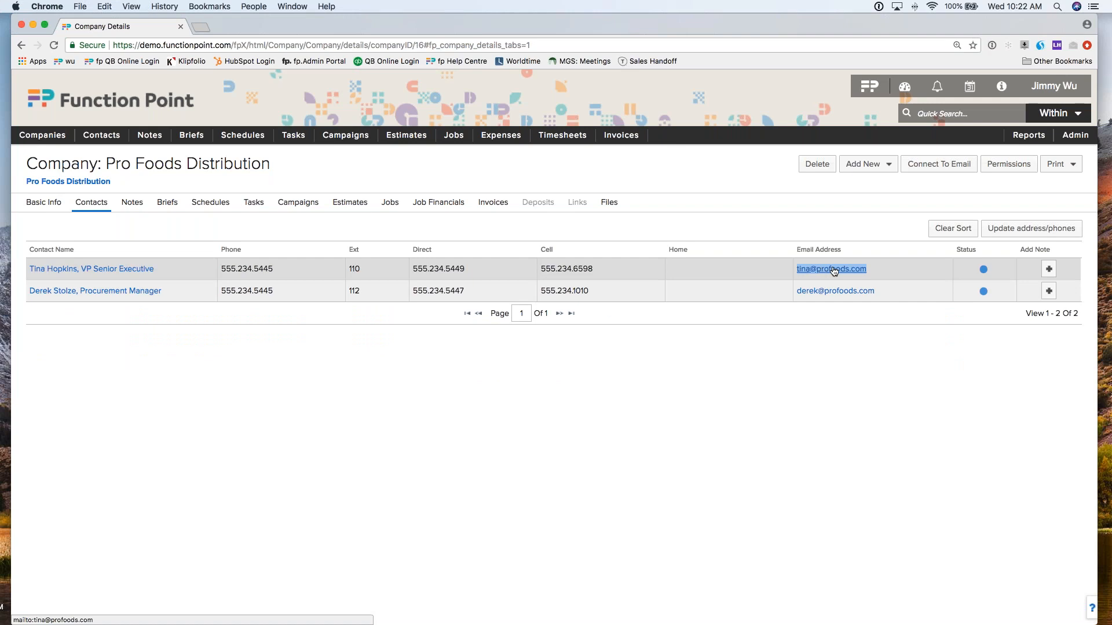
{"action": "left_click", "coordinate": [124, 207]}
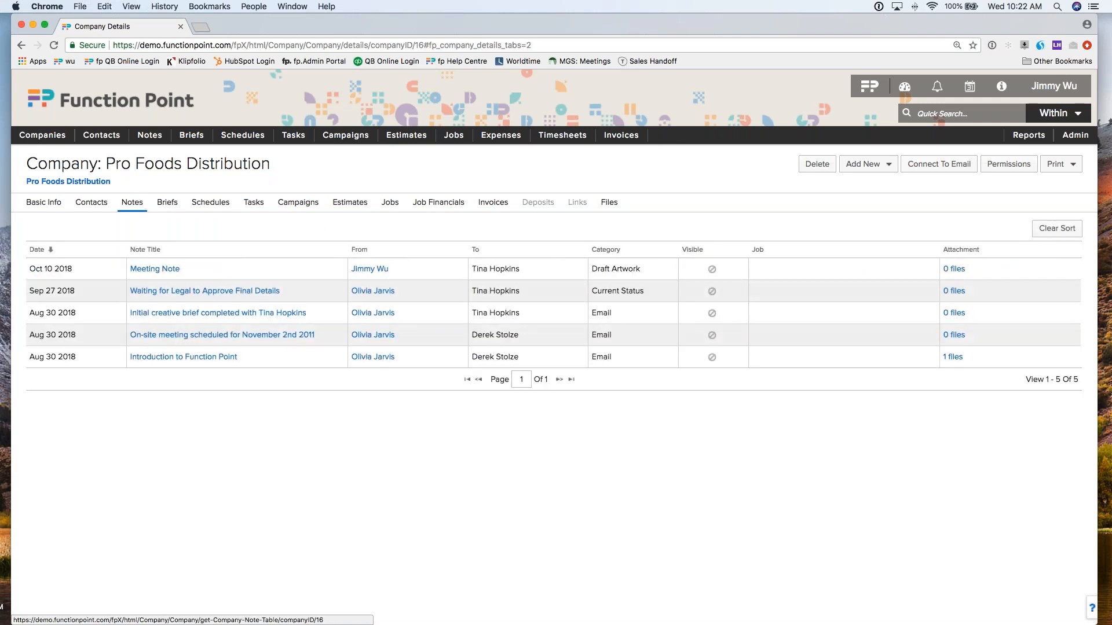
{"action": "mouse_move", "coordinate": [183, 359]}
{"action": "triple_click", "coordinate": [491, 358]}
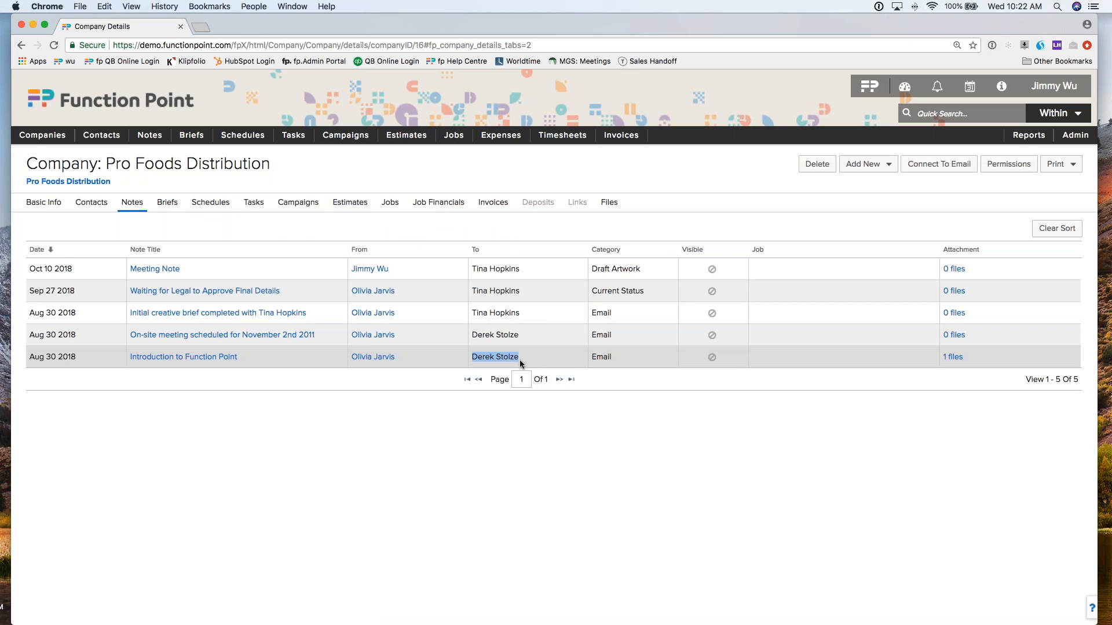
{"action": "left_click", "coordinate": [186, 421]}
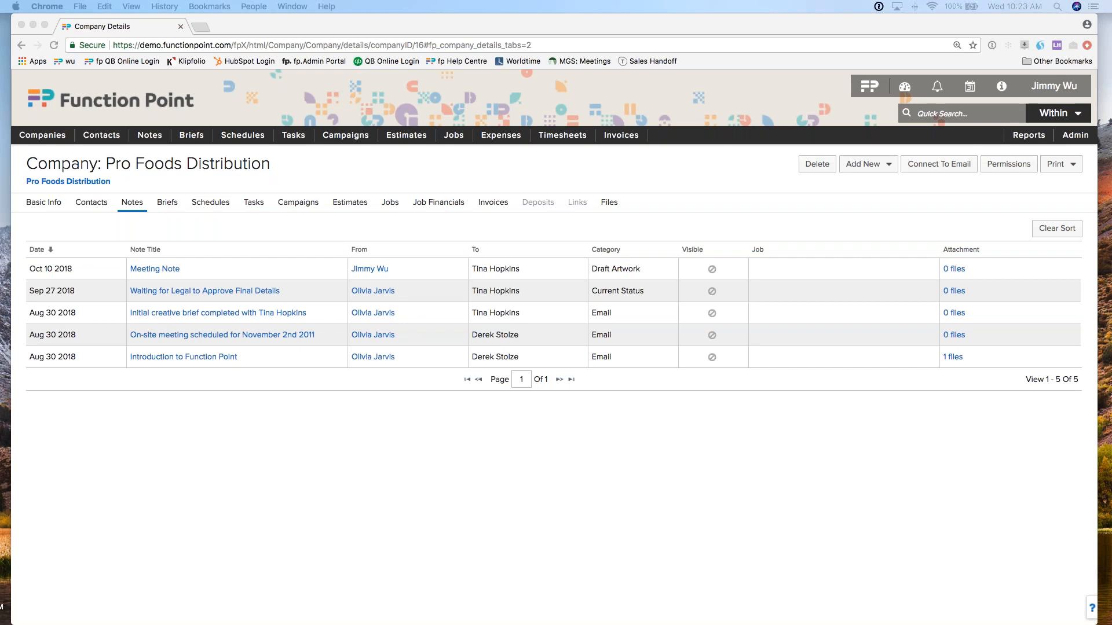
{"action": "left_click", "coordinate": [198, 231]}
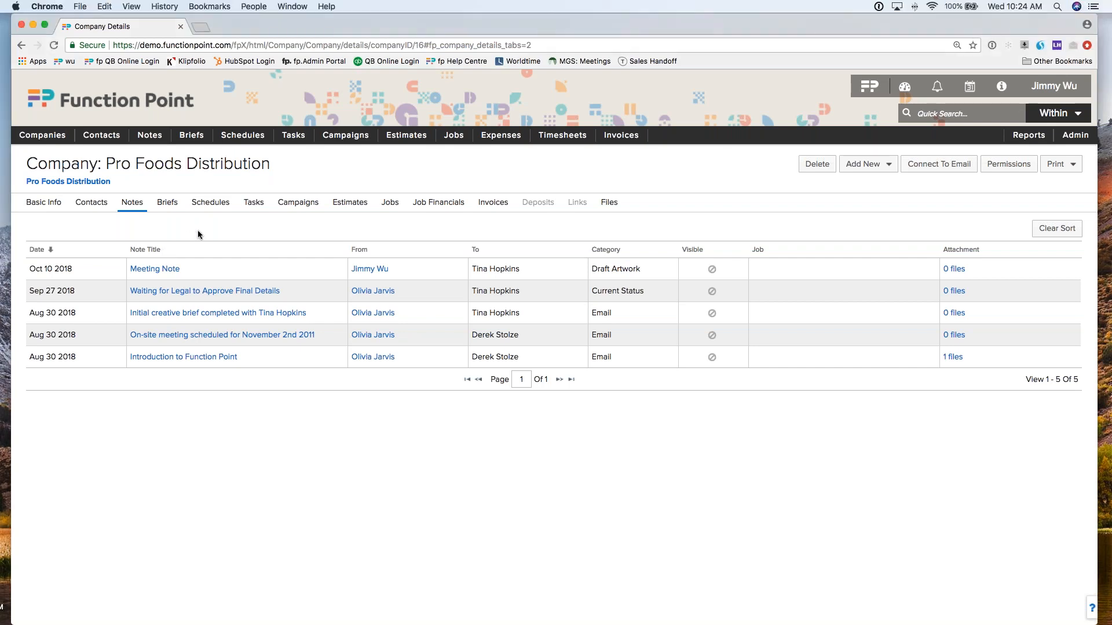
Open Pro Foods Distribution's basic info for editing and review the available Qualification stages, keeping Proposal Stage selected
{"action": "mouse_move", "coordinate": [54, 139]}
{"action": "mouse_move", "coordinate": [68, 174]}
{"action": "left_click", "coordinate": [191, 175]}
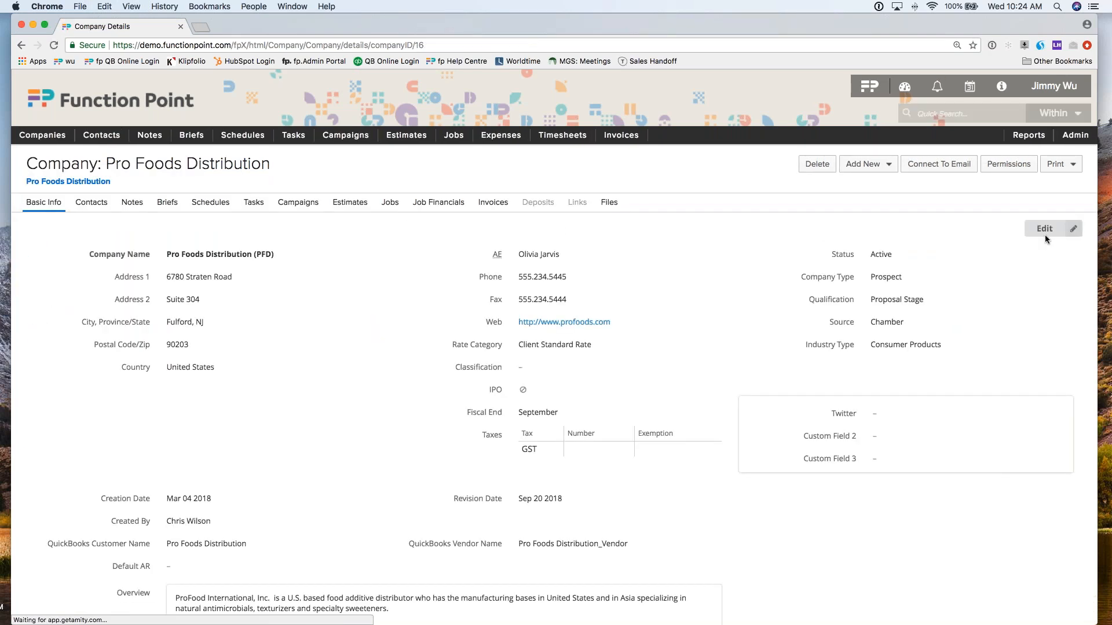
{"action": "left_click", "coordinate": [1045, 231]}
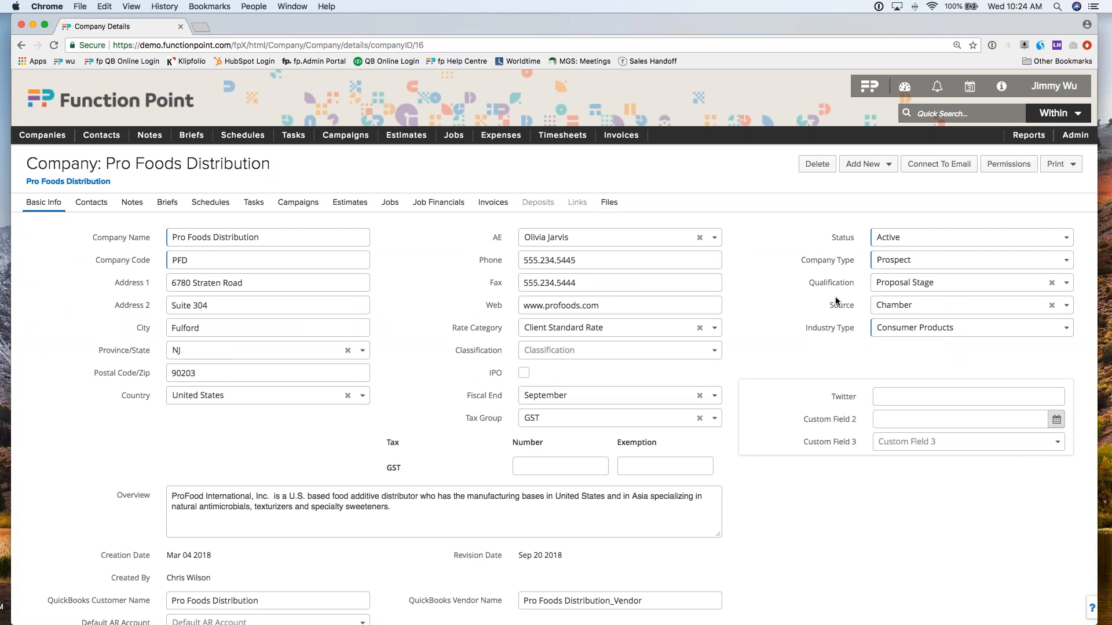
{"action": "left_click", "coordinate": [928, 285]}
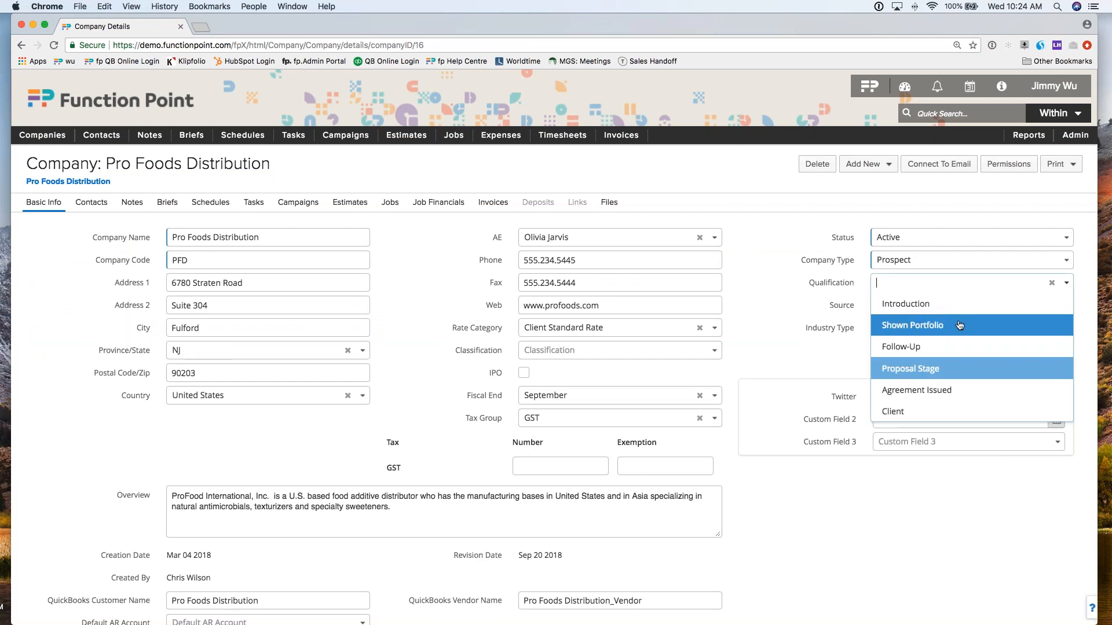
{"action": "scroll", "coordinate": [969, 356], "scroll_direction": "up", "scroll_amount": 2}
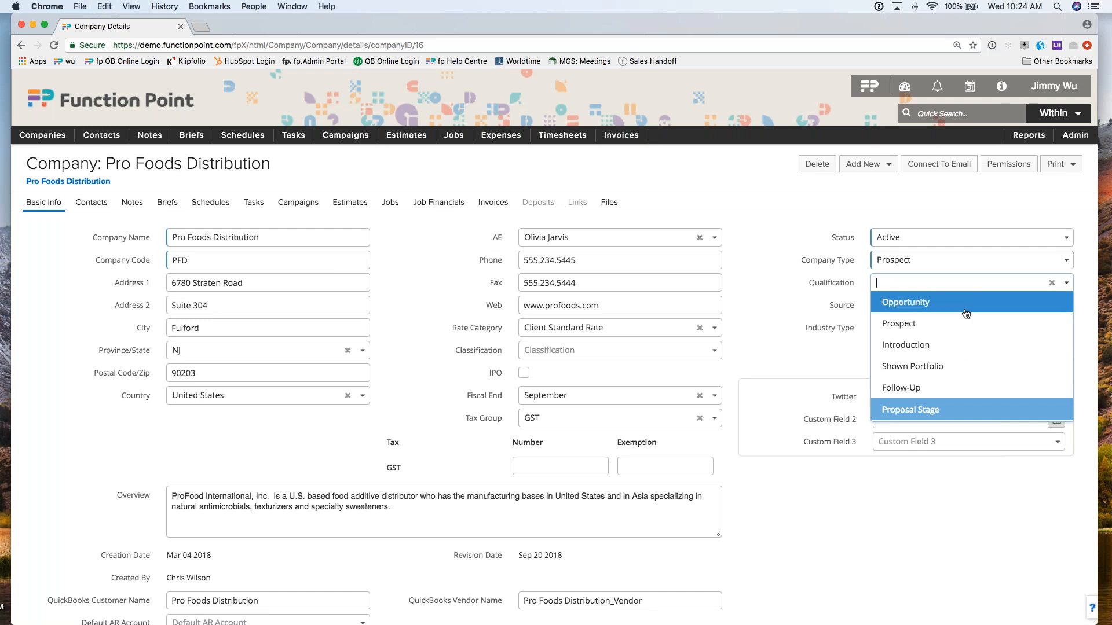
{"action": "scroll", "coordinate": [981, 341], "scroll_direction": "down", "scroll_amount": 2}
{"action": "scroll", "coordinate": [984, 342], "scroll_direction": "up", "scroll_amount": 2}
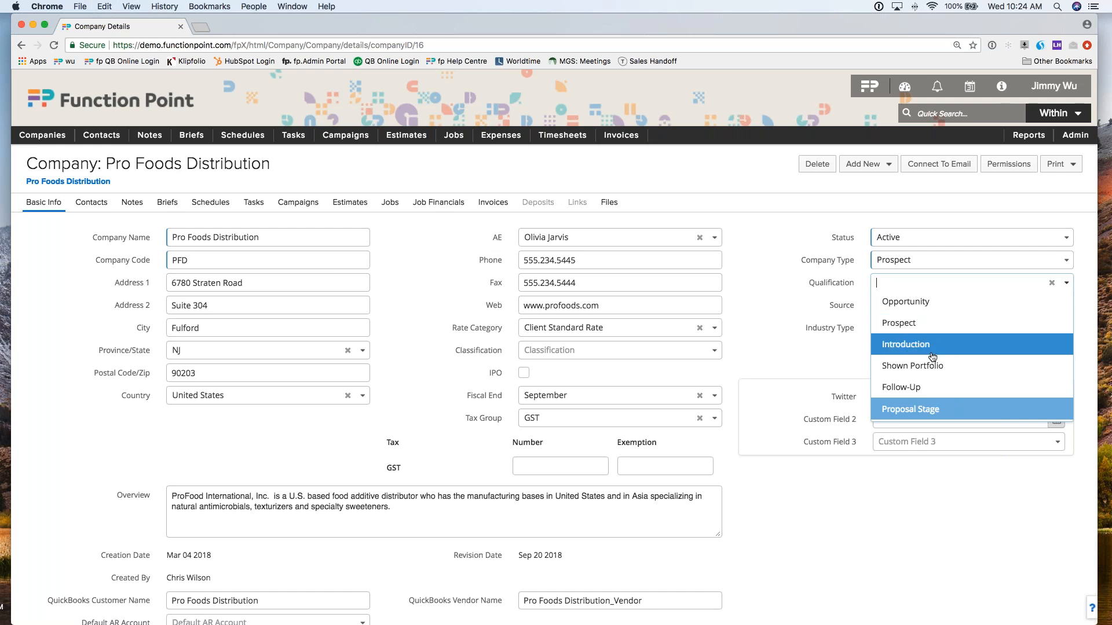
{"action": "scroll", "coordinate": [938, 366], "scroll_direction": "down", "scroll_amount": 2}
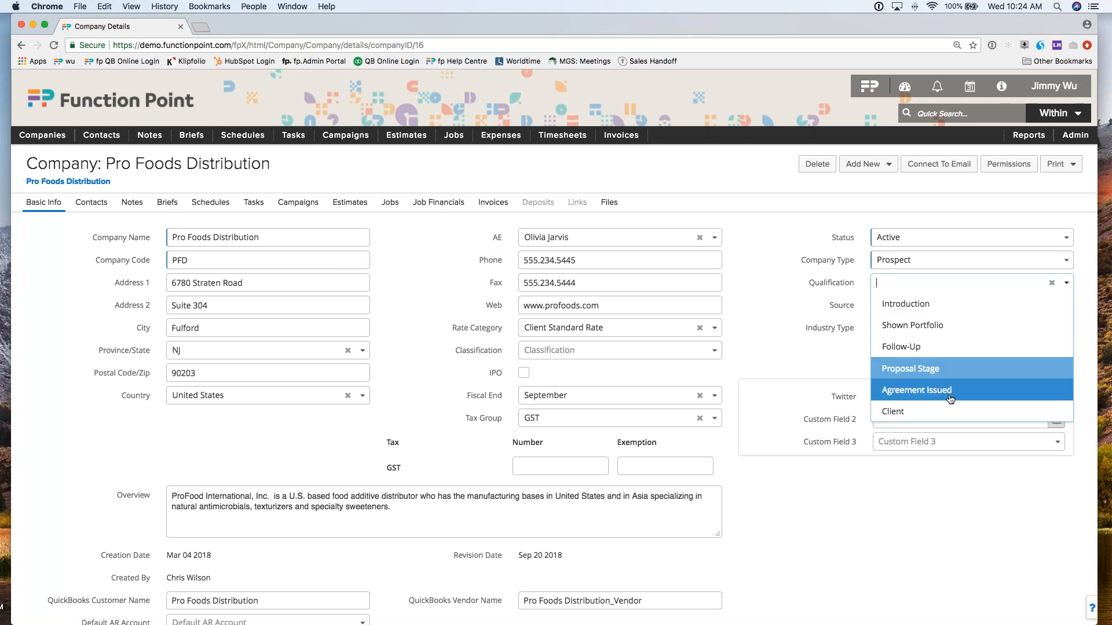
{"action": "scroll", "coordinate": [964, 393], "scroll_direction": "up", "scroll_amount": 2}
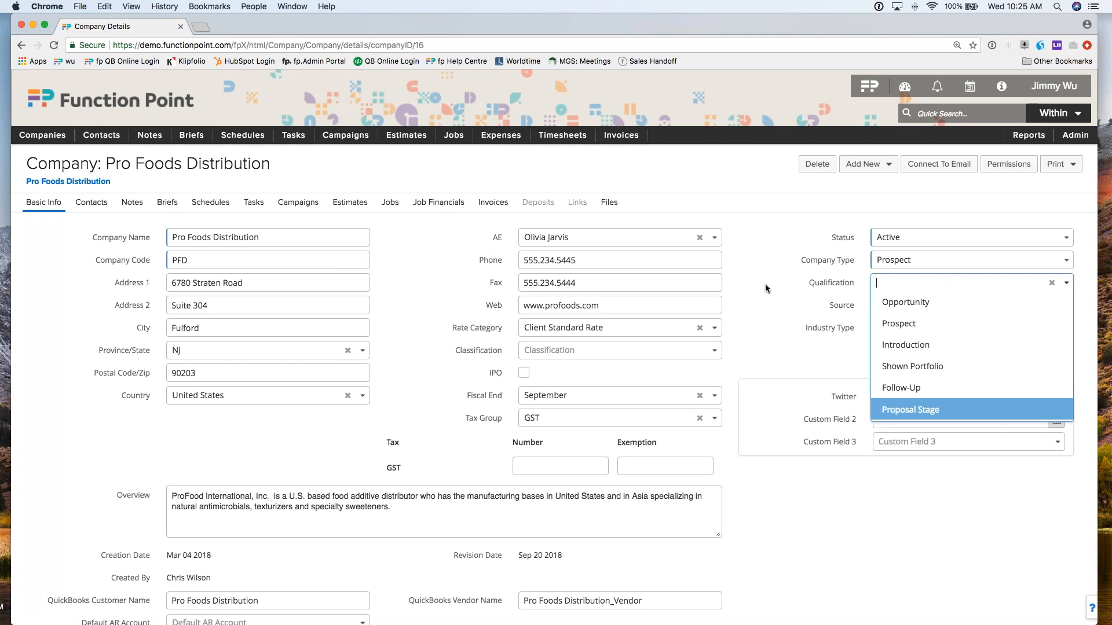
{"action": "key", "text": "Return"}
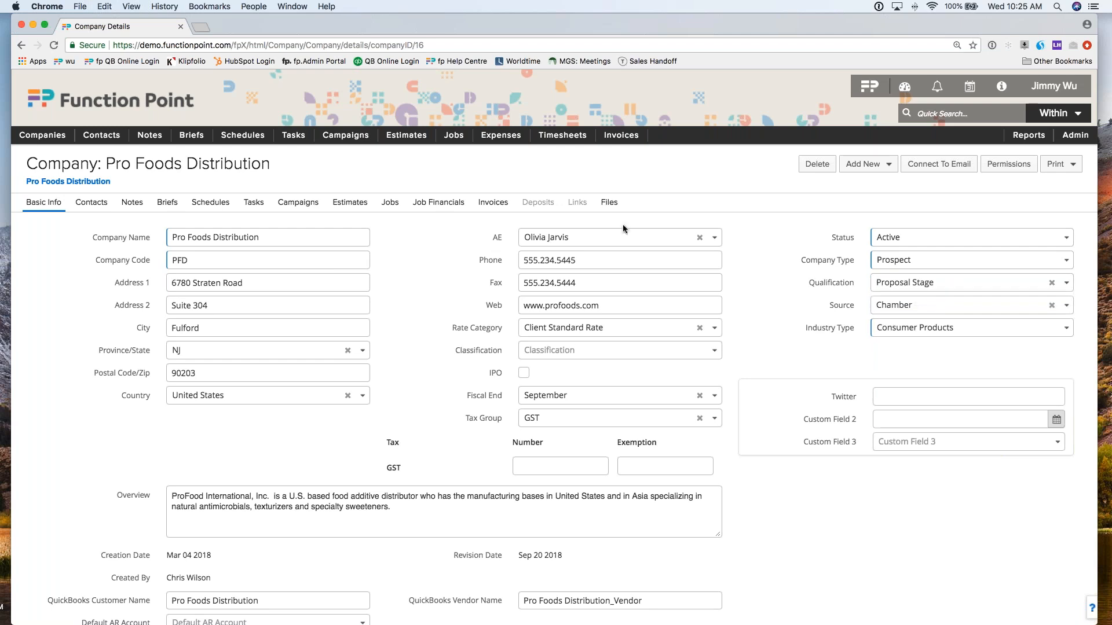
Open zapier.com in a new browser tab
{"action": "left_click", "coordinate": [202, 29]}
{"action": "type", "text": "zapie"}
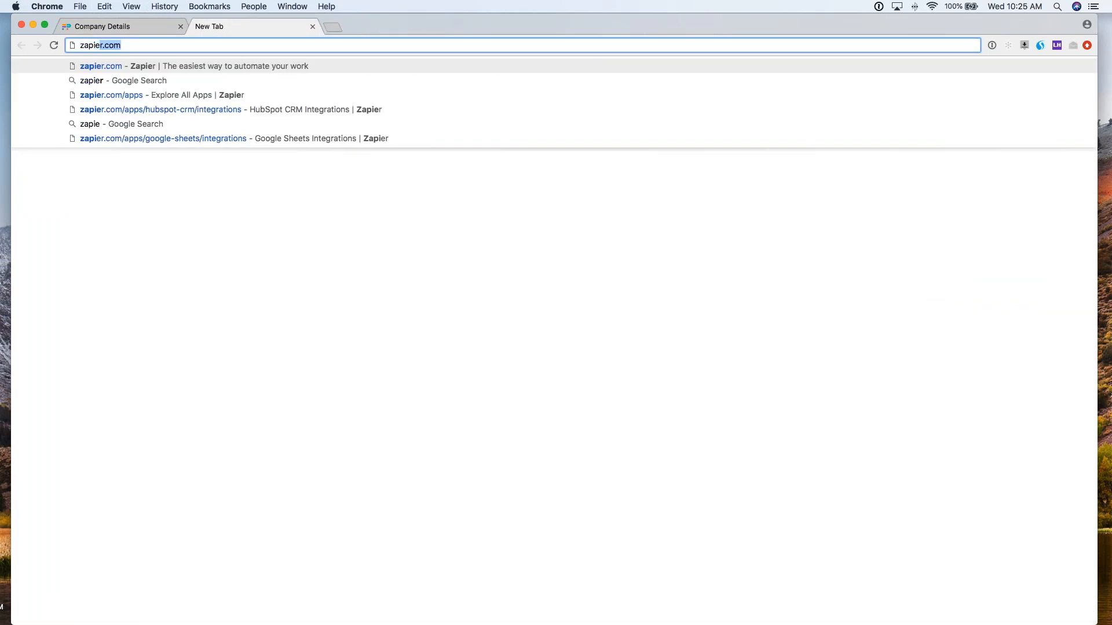
{"action": "key", "text": "Return"}
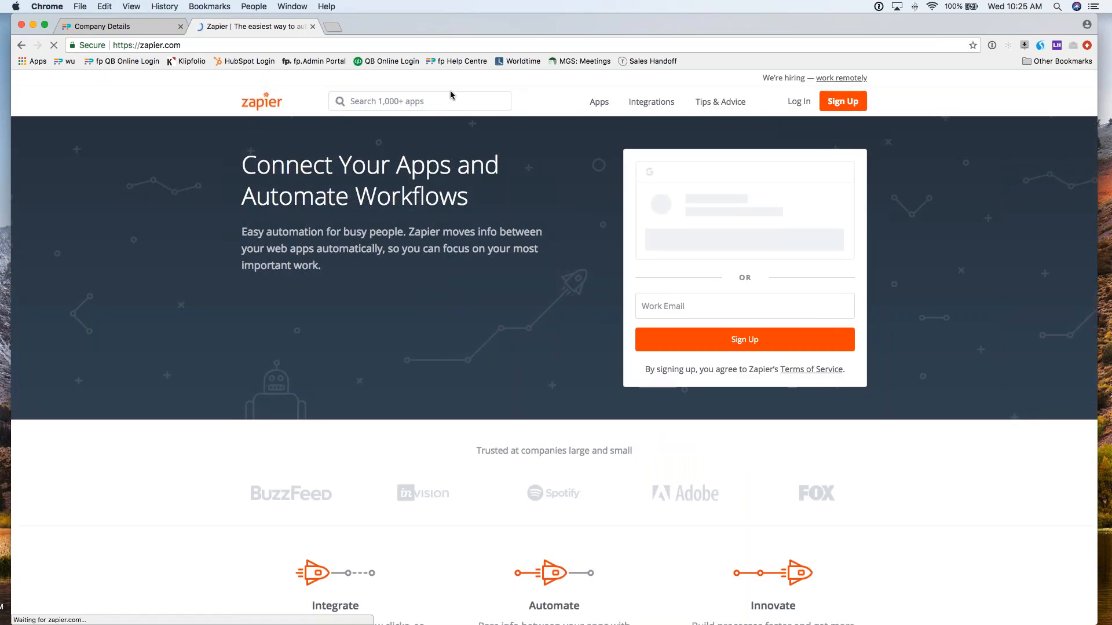
Search Zapier for HubSpot, look over the apps on its integrations page, and return to the Pro Foods Distribution company details
{"action": "left_click", "coordinate": [458, 98]}
{"action": "type", "text": "hsubspo"}
{"action": "key", "text": "alt+BackSpace"}
{"action": "type", "text": "hub"}
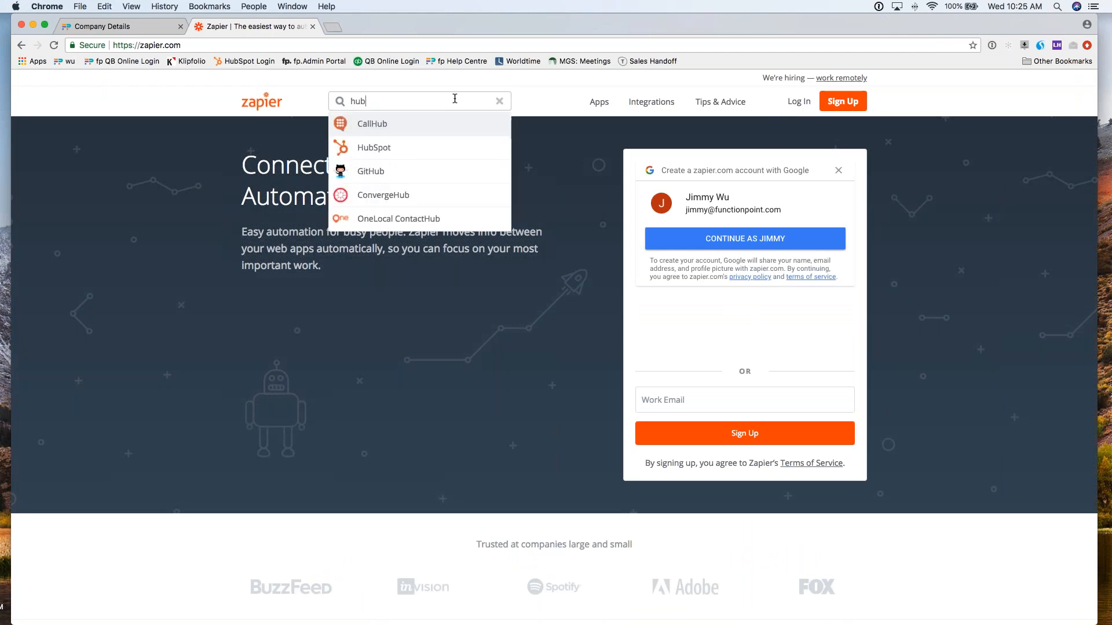
{"action": "left_click", "coordinate": [436, 156]}
{"action": "scroll", "coordinate": [392, 380], "scroll_direction": "down", "scroll_amount": 2}
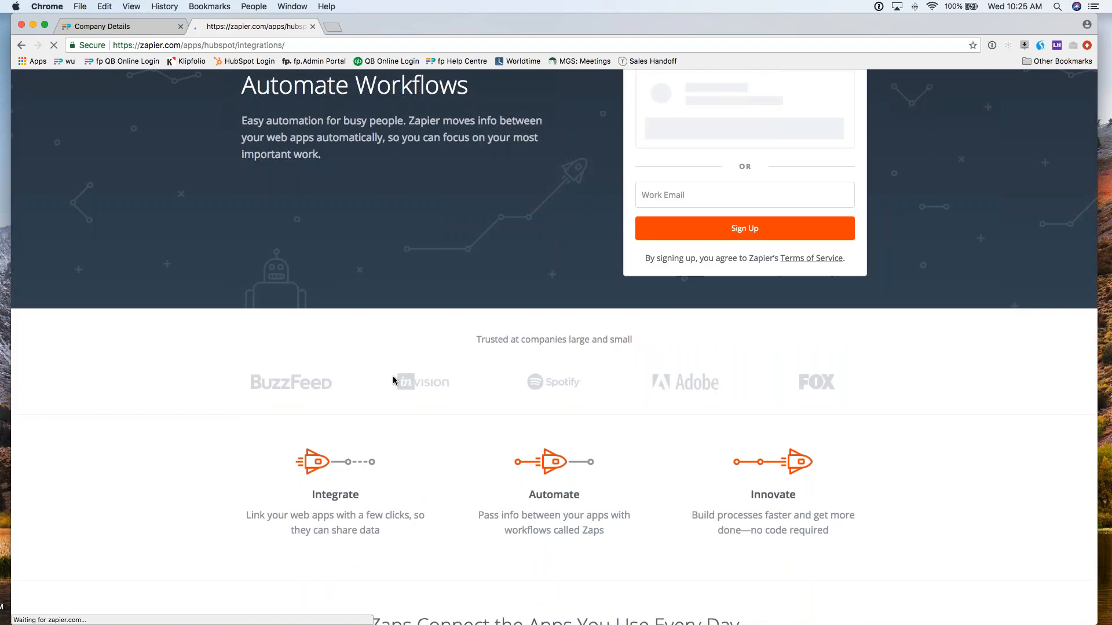
{"action": "scroll", "coordinate": [393, 380], "scroll_direction": "down", "scroll_amount": 2}
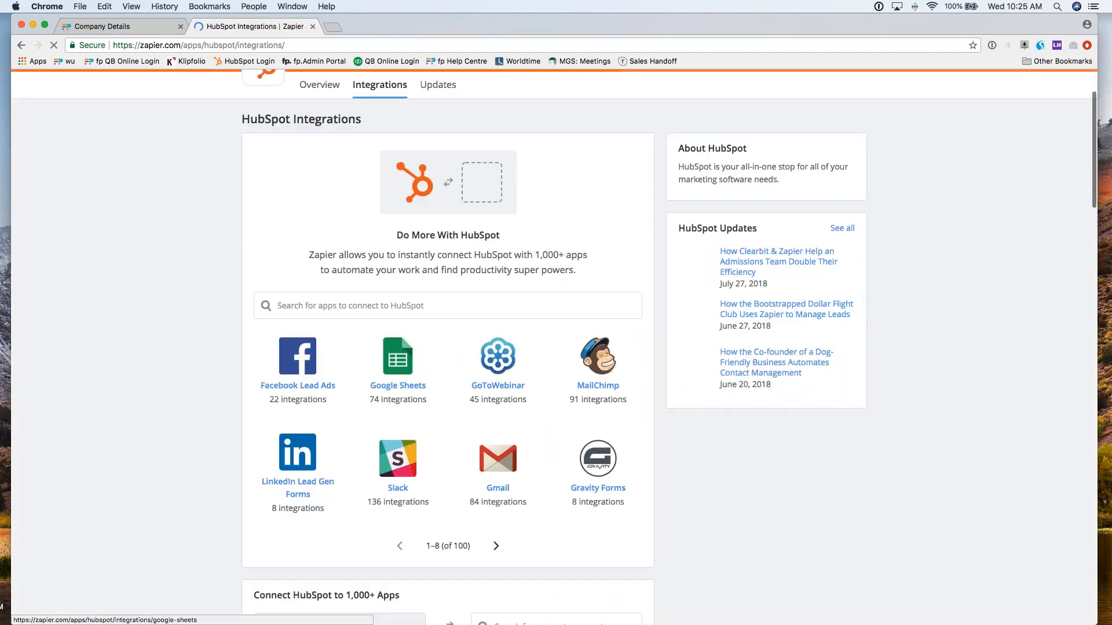
{"action": "scroll", "coordinate": [356, 400], "scroll_direction": "up", "scroll_amount": 2}
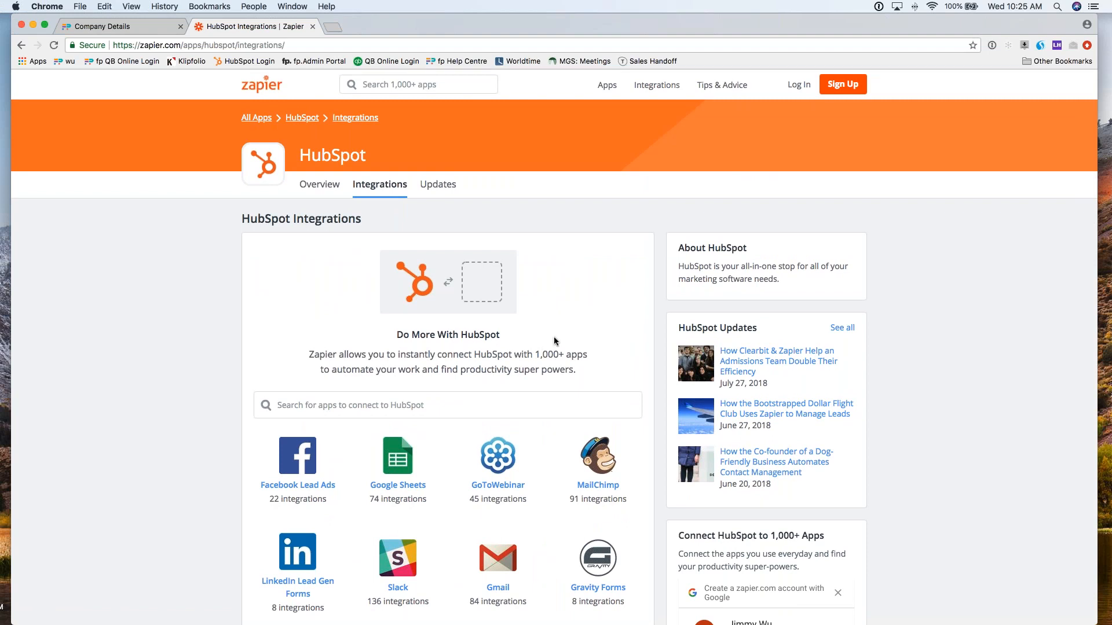
{"action": "key", "text": "ctrl+Tab"}
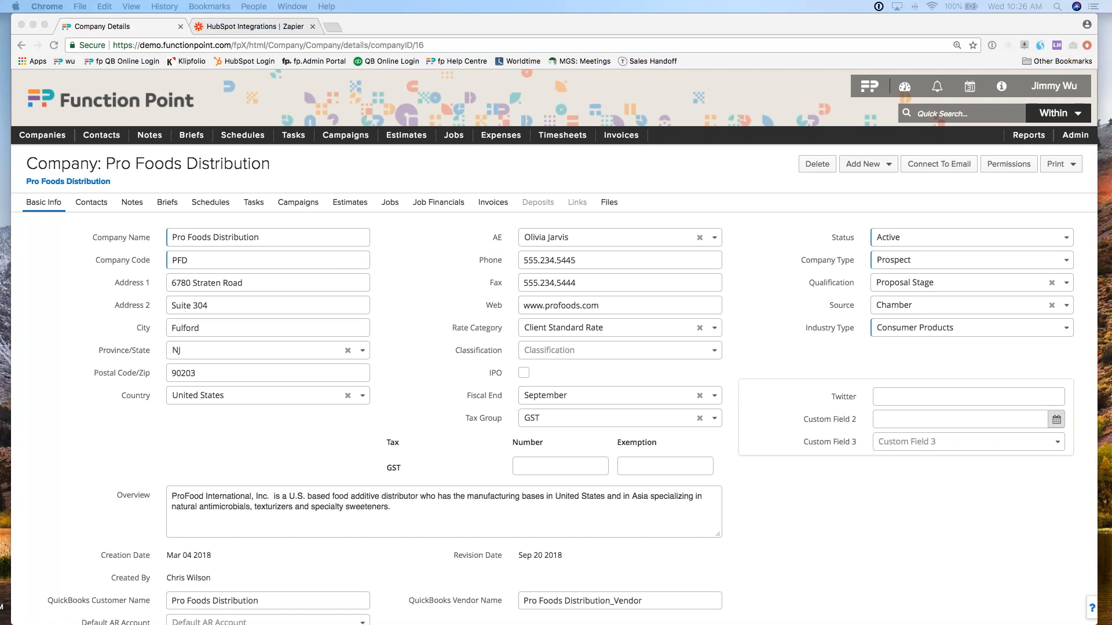
Switch to the new Gmail message, try Track contact & company data on the Bcc line, clear it, and move the tab out of the window
{"action": "left_click", "coordinate": [396, 23]}
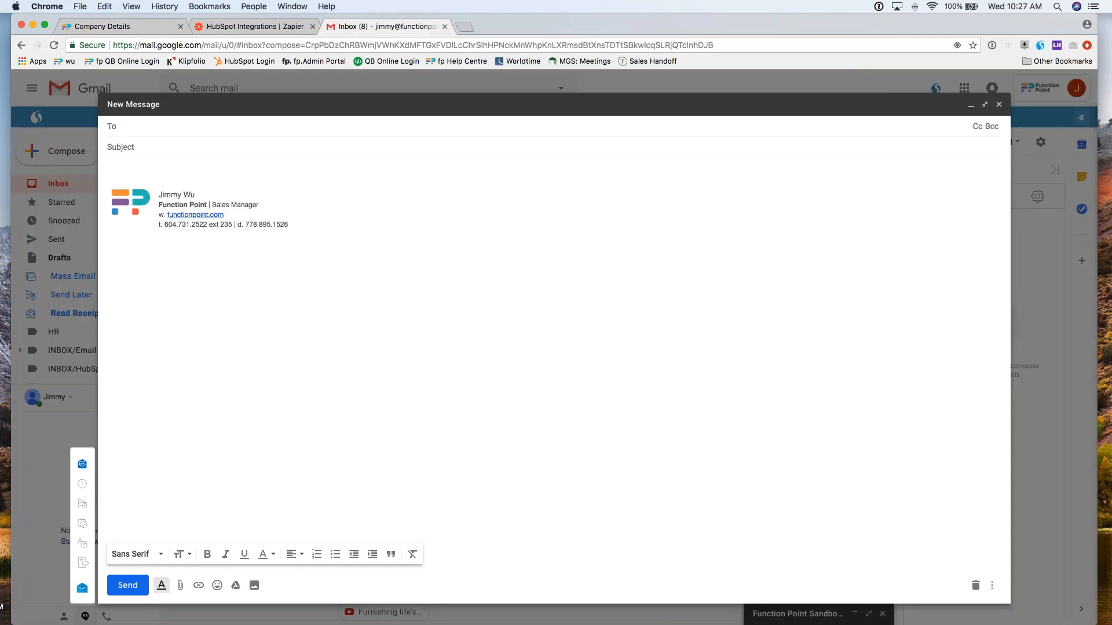
{"action": "left_click", "coordinate": [992, 127]}
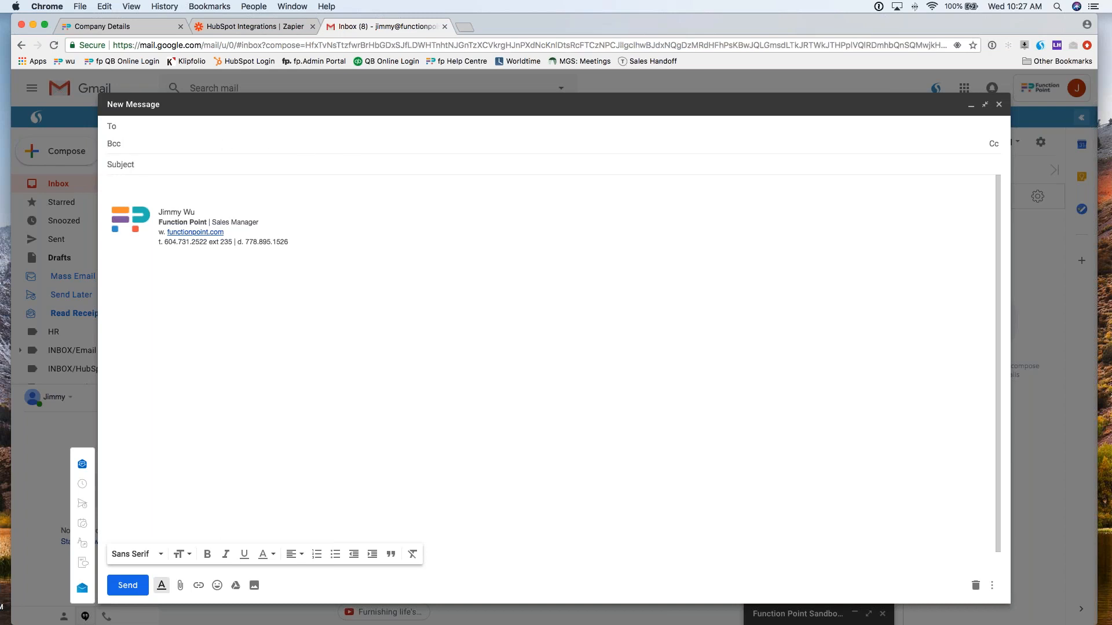
{"action": "type", "text": "Track contact & company data"}
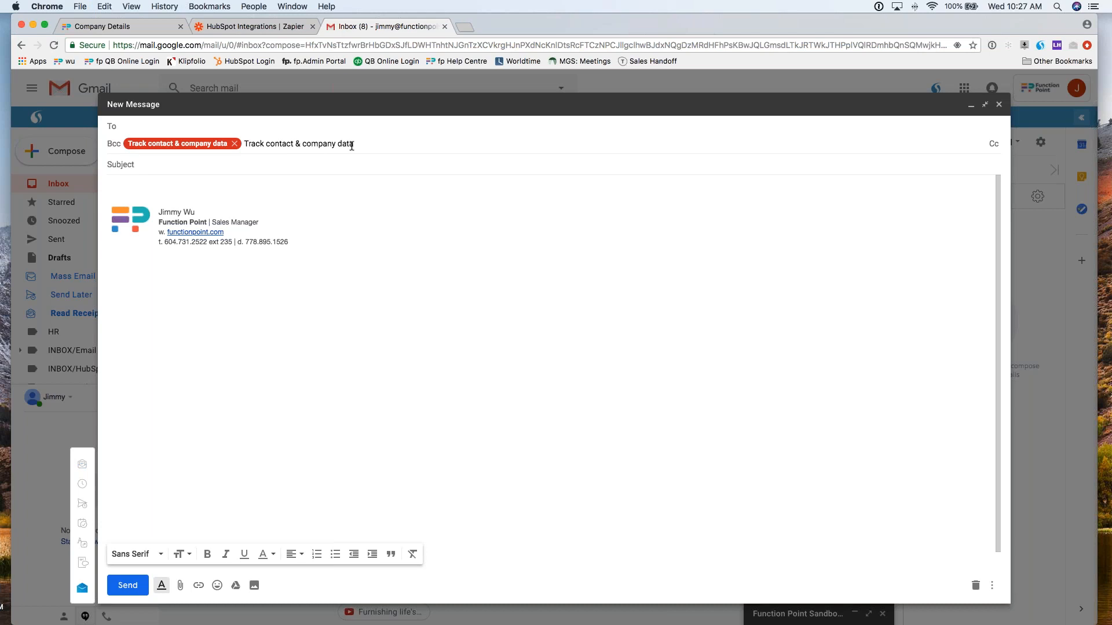
{"action": "left_click", "coordinate": [233, 143]}
{"action": "key", "text": "BackSpace"}
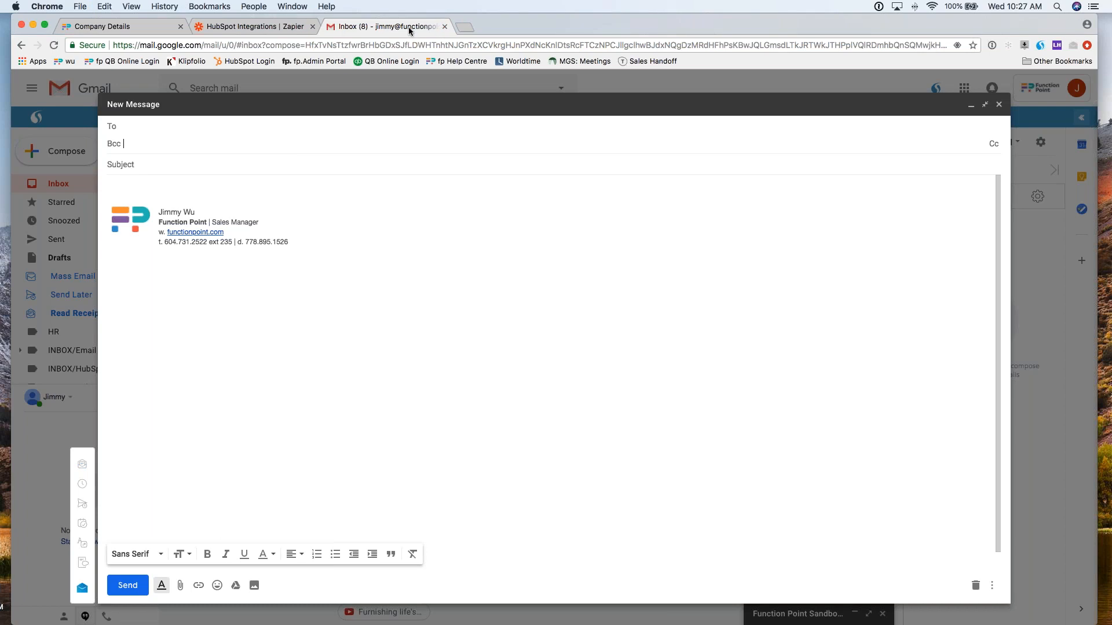
{"action": "left_click_drag", "start_coordinate": [409, 31], "coordinate": [0, 35]}
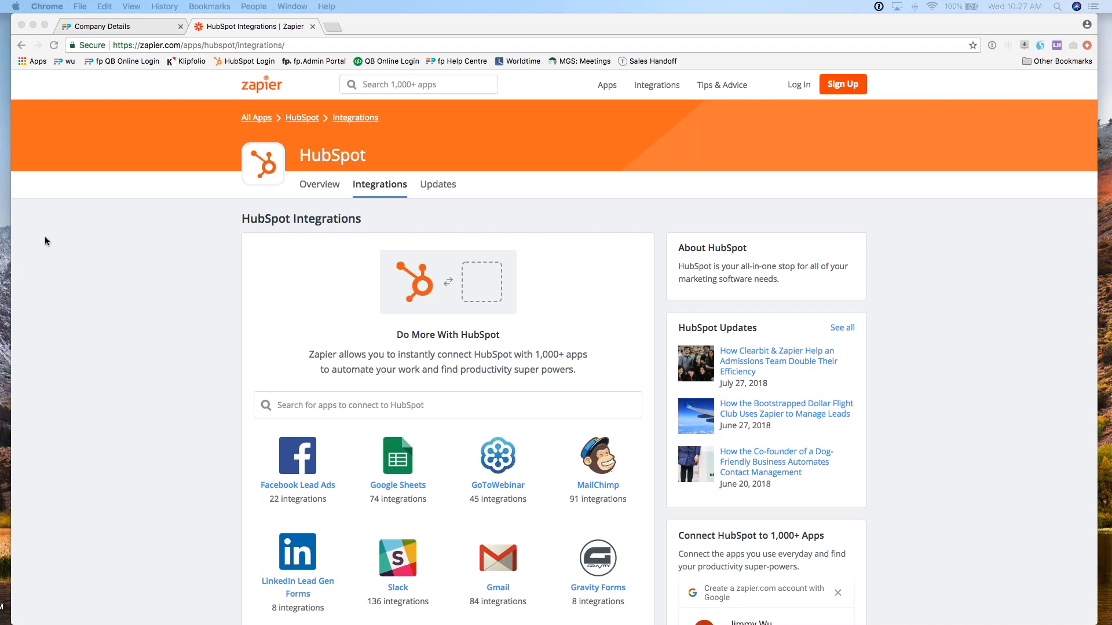
Return to the Pro Foods Distribution company details and review the Rate Category options, keeping Client Standard Rate selected
{"action": "left_click", "coordinate": [120, 29]}
{"action": "mouse_move", "coordinate": [636, 142]}
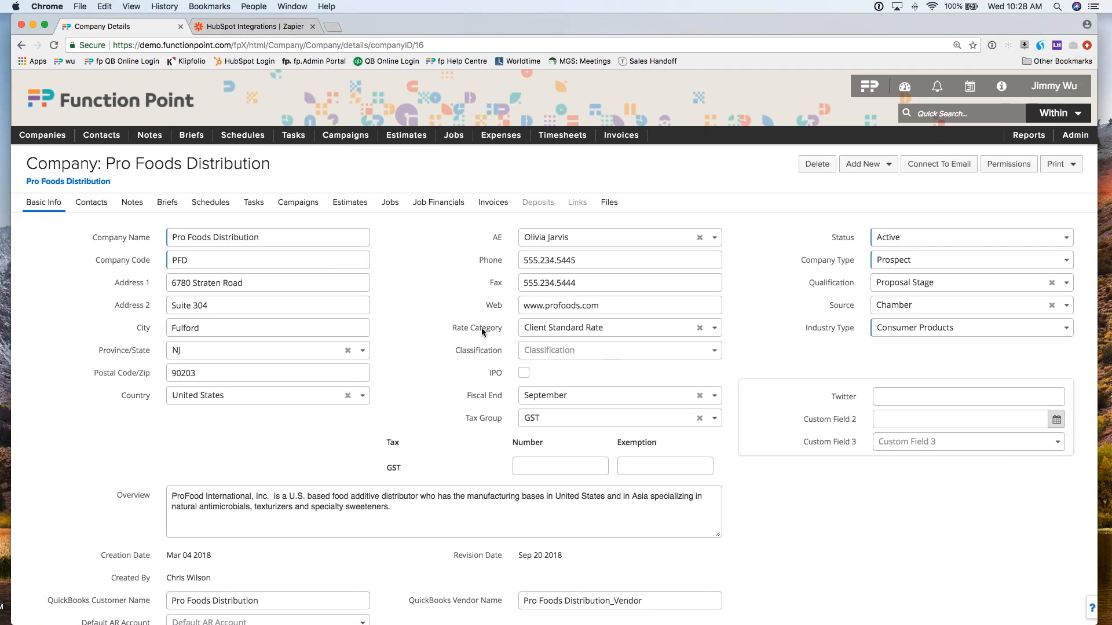
{"action": "left_click_drag", "start_coordinate": [452, 331], "coordinate": [501, 329]}
{"action": "left_click", "coordinate": [447, 332]}
{"action": "left_click", "coordinate": [504, 330]}
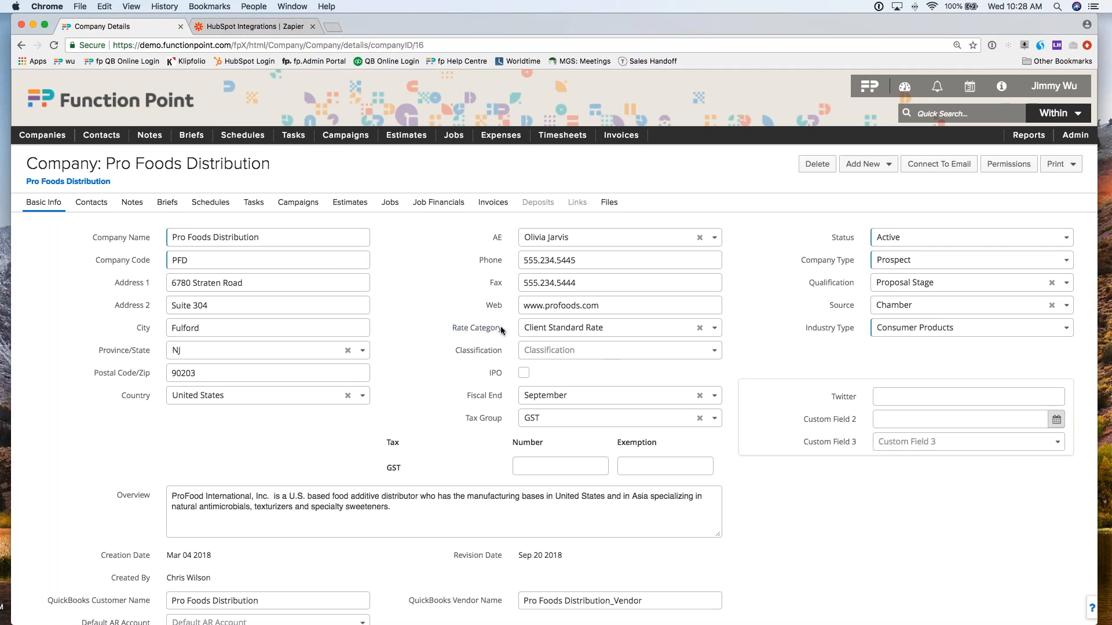
{"action": "left_click", "coordinate": [553, 328]}
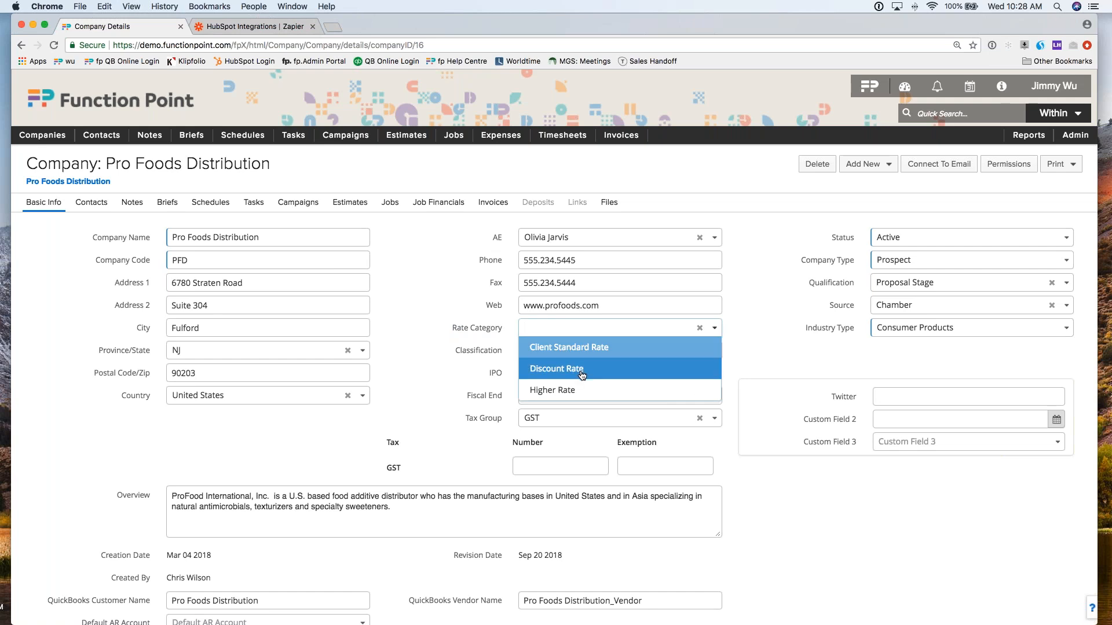
{"action": "left_click", "coordinate": [561, 352]}
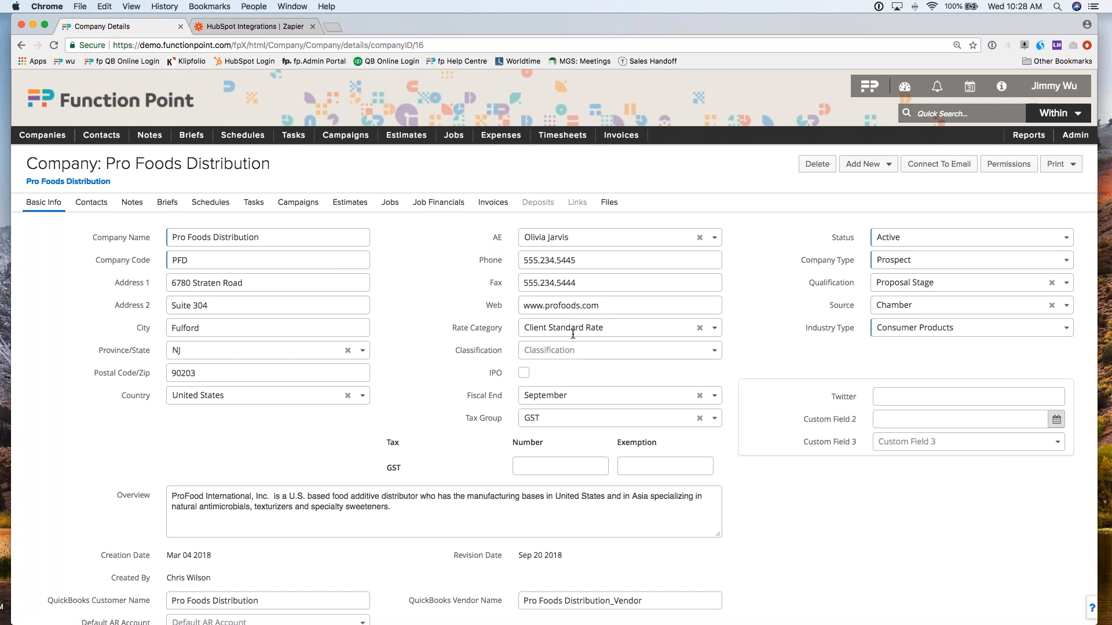
{"action": "left_click", "coordinate": [548, 326]}
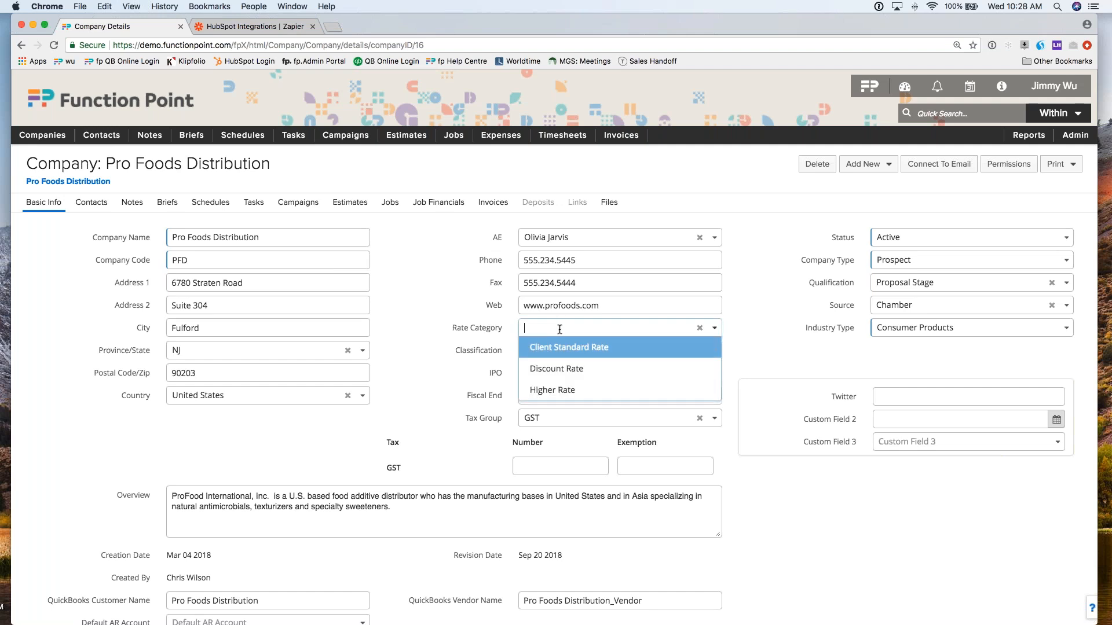
{"action": "left_click", "coordinate": [565, 352]}
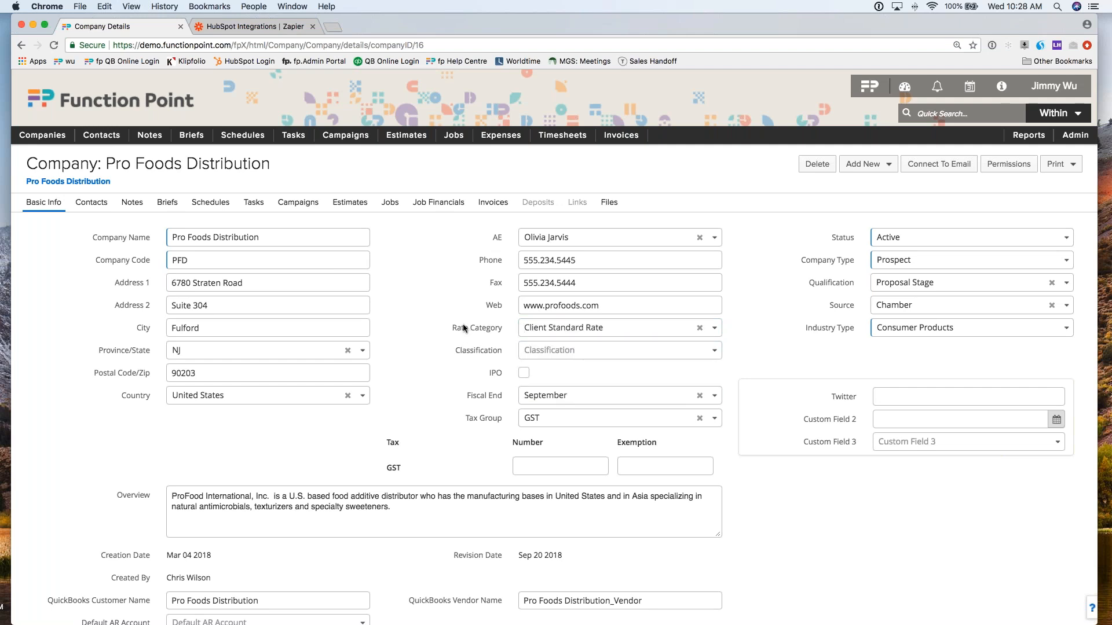